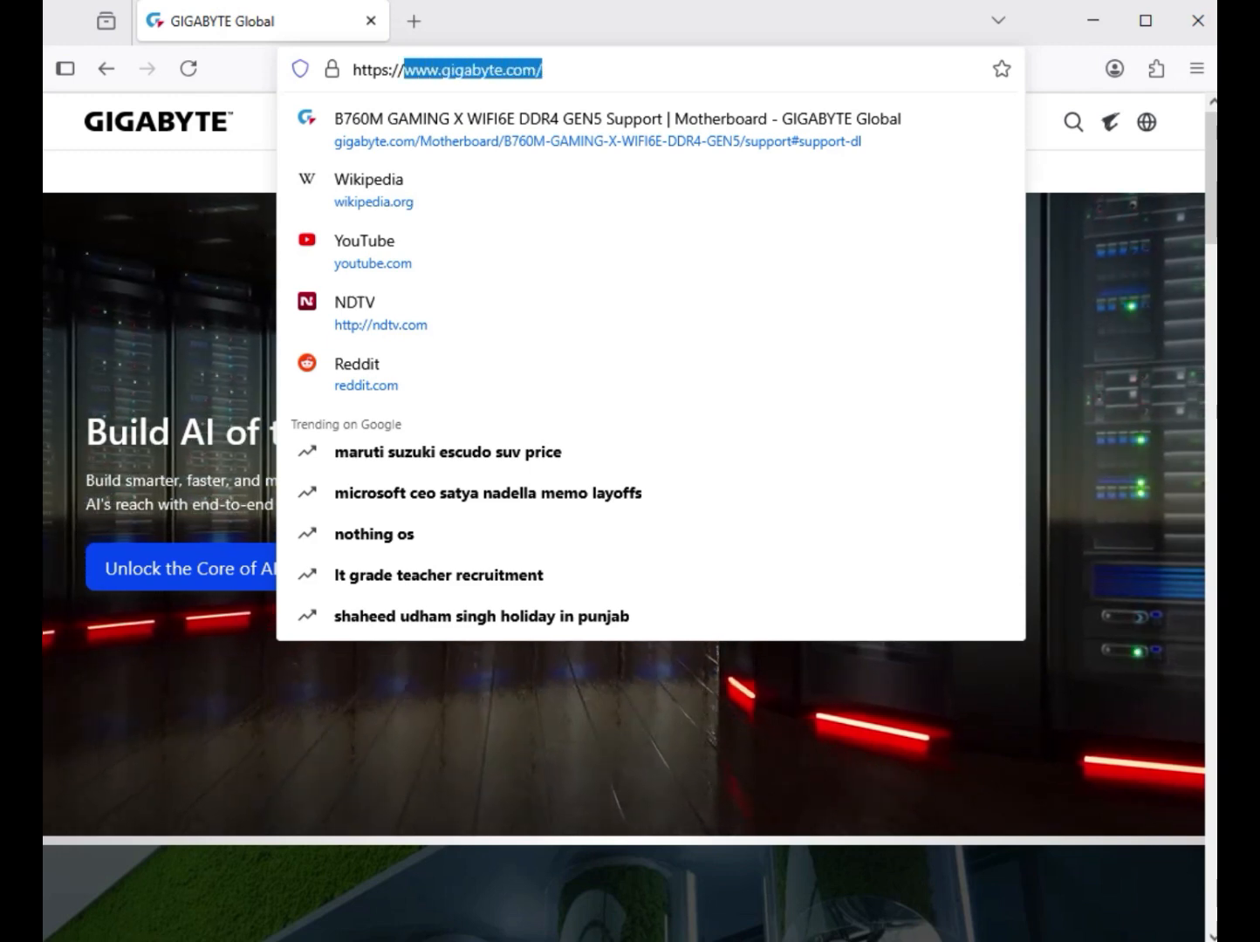
# Search the GIGABYTE site for B760M GAMING X GEN5, limit results to products, and open that motherboard's support downloads page
pyautogui.press('Escape')
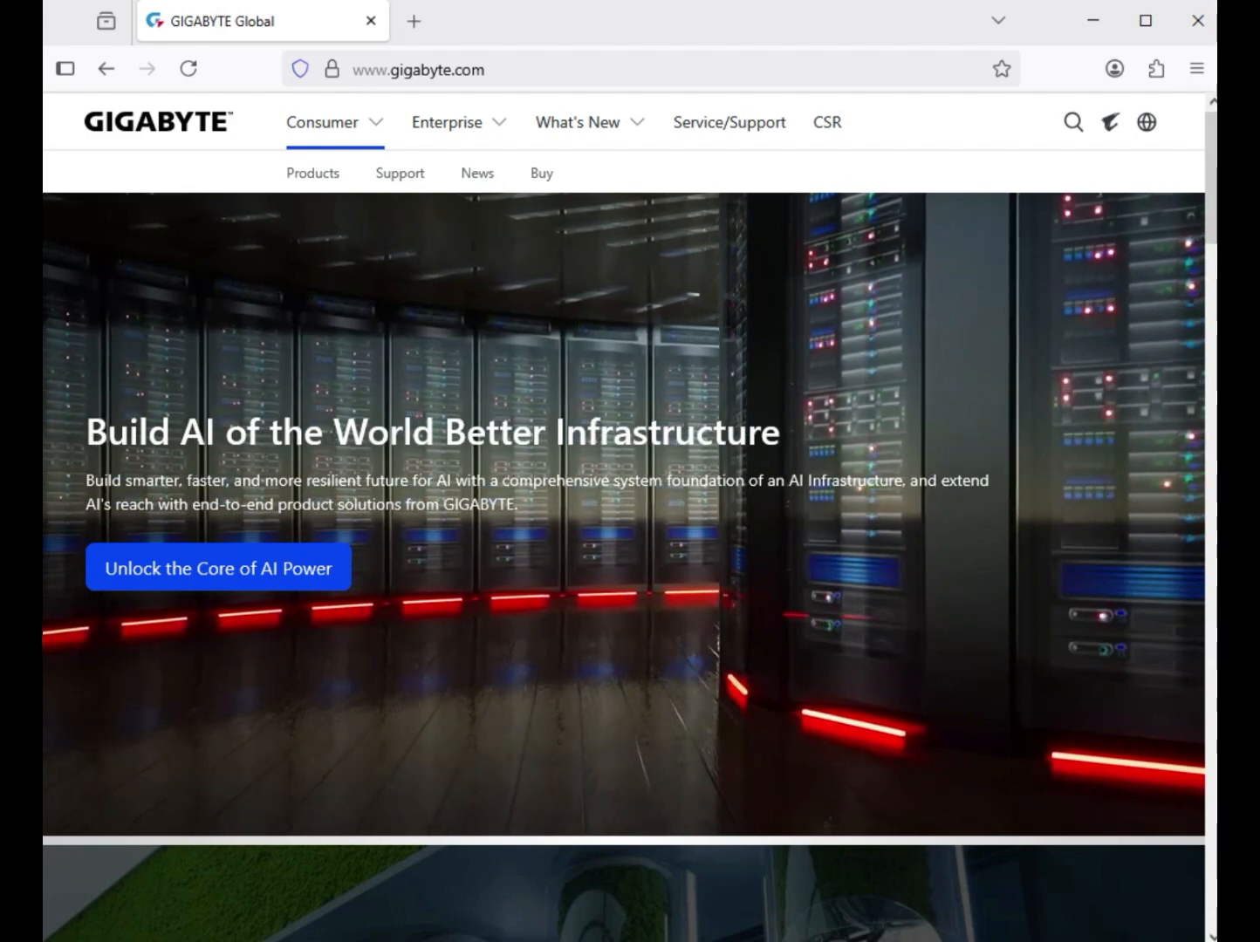
pyautogui.click(1074, 122)
pyautogui.write('B760M GAMING X GEN5')
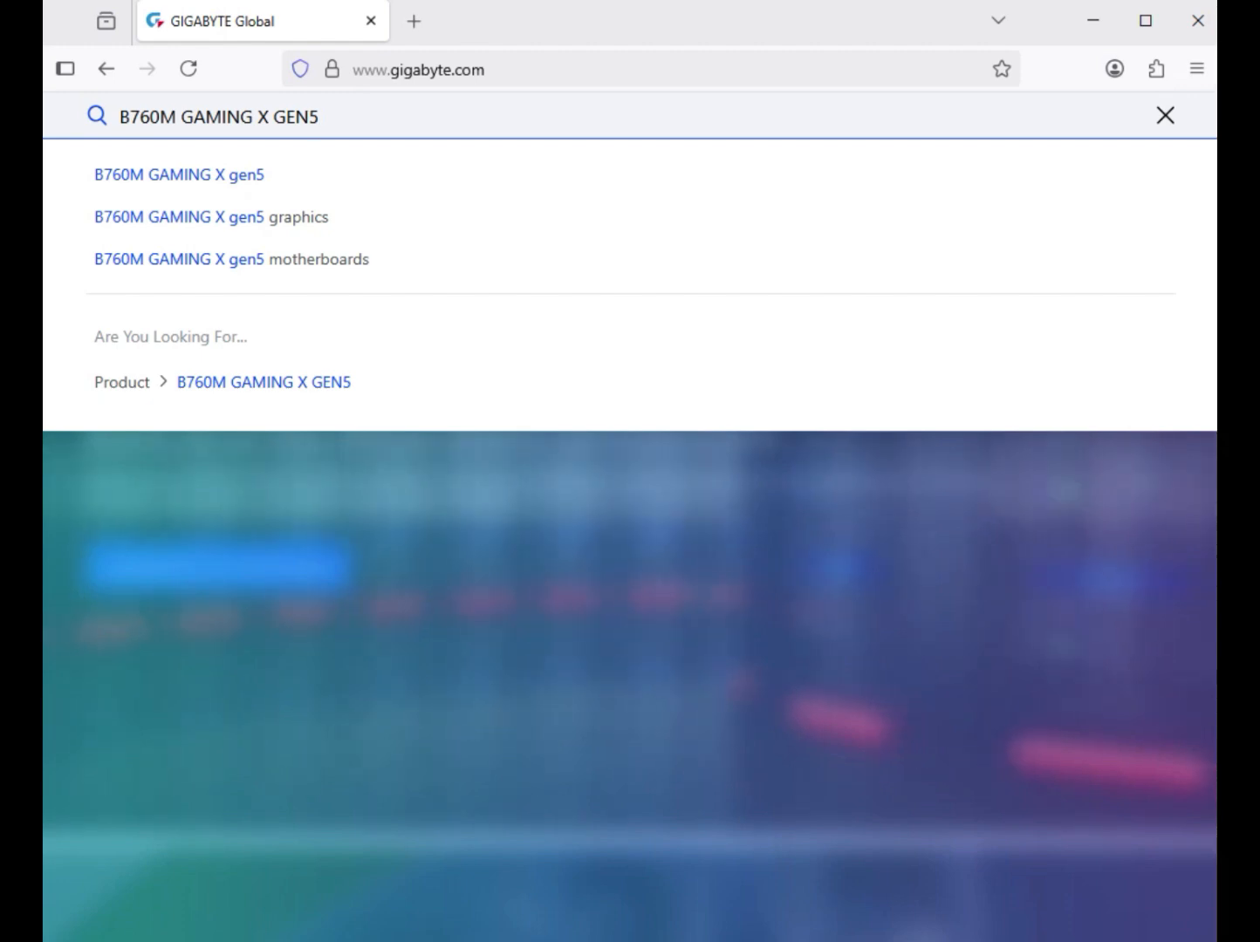
pyautogui.press('Return')
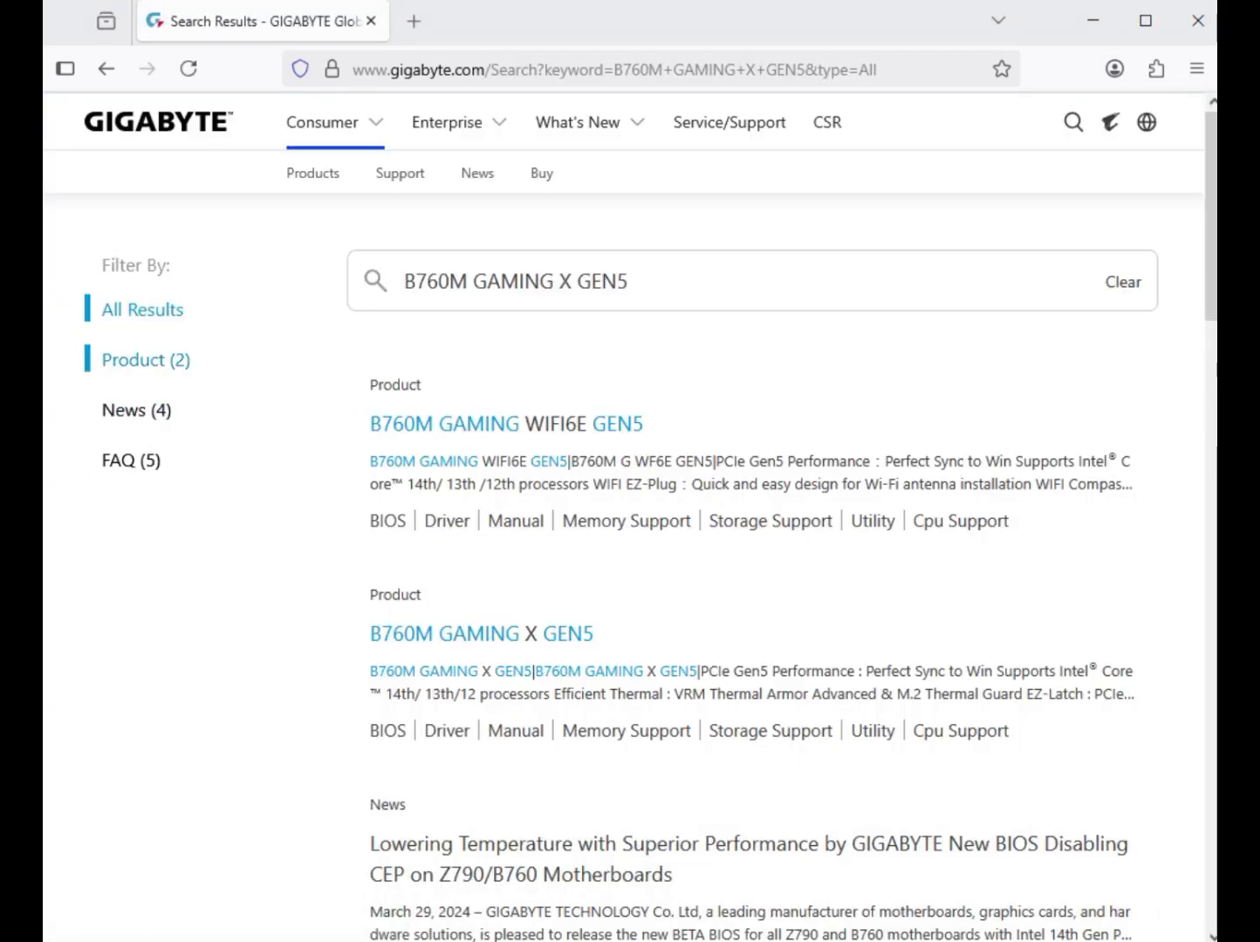
pyautogui.click(146, 360)
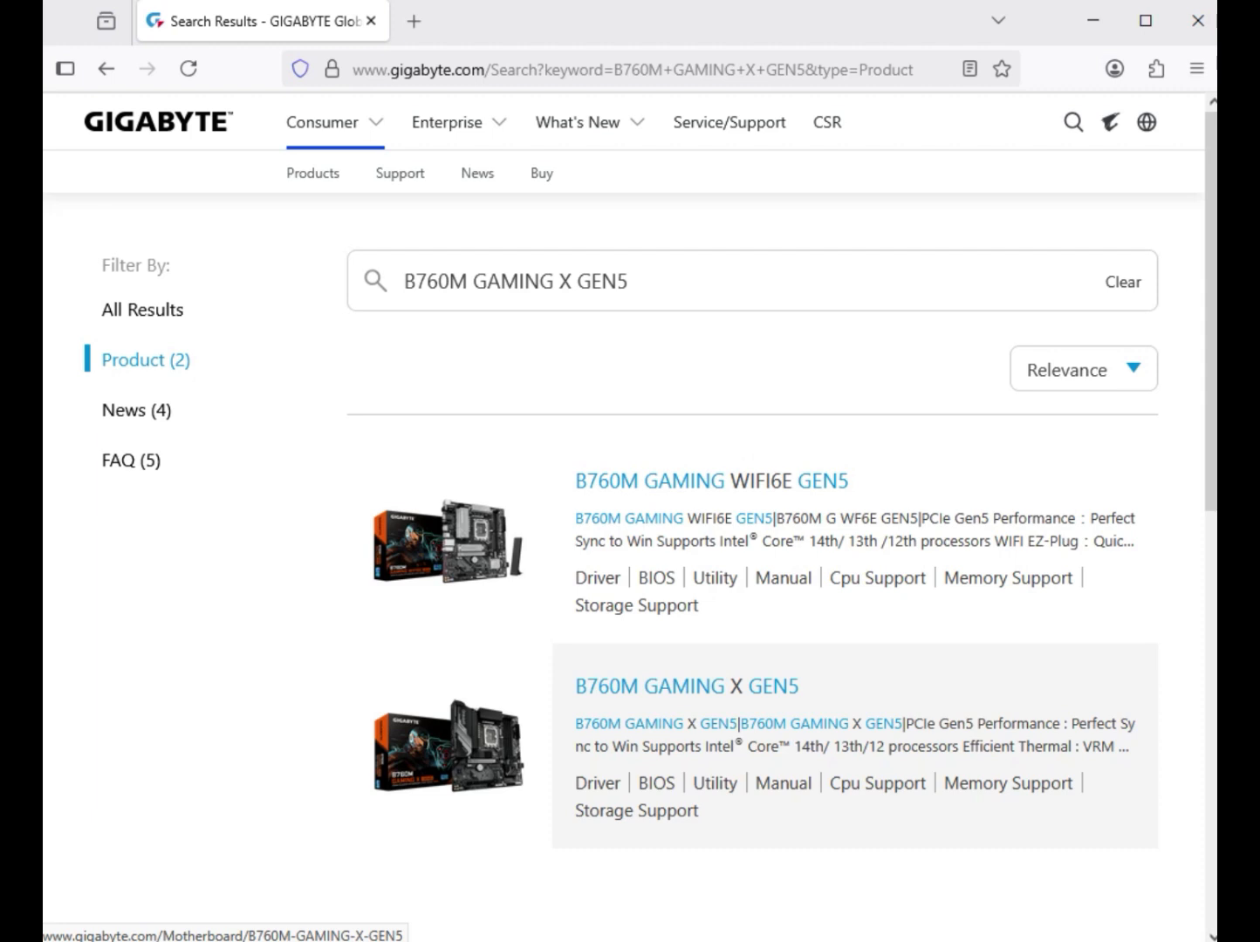
pyautogui.click(686, 687)
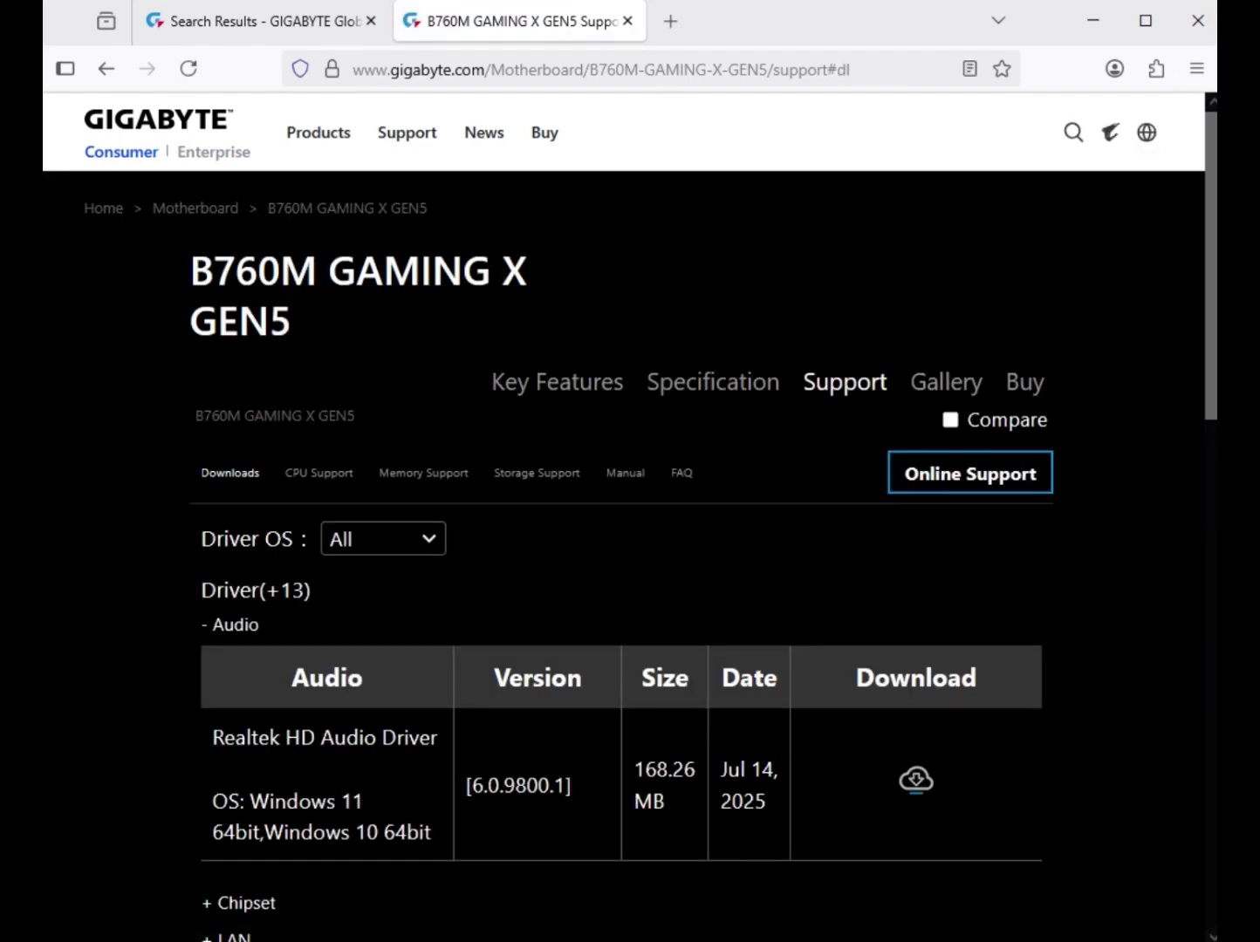
# Filter the driver list to Windows 11 64bit and download the Realtek HD Audio Driver
pyautogui.click(383, 539)
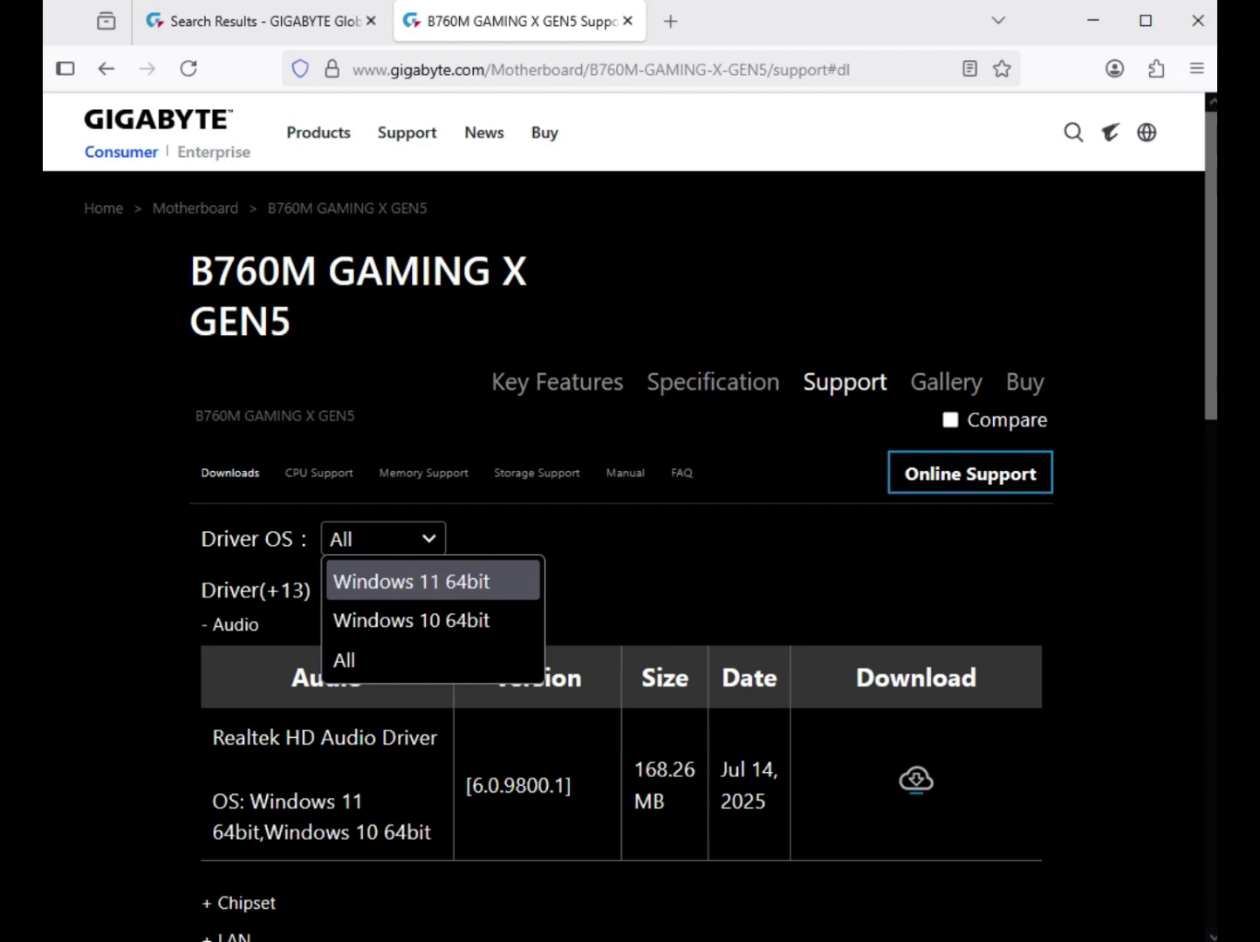
pyautogui.click(412, 582)
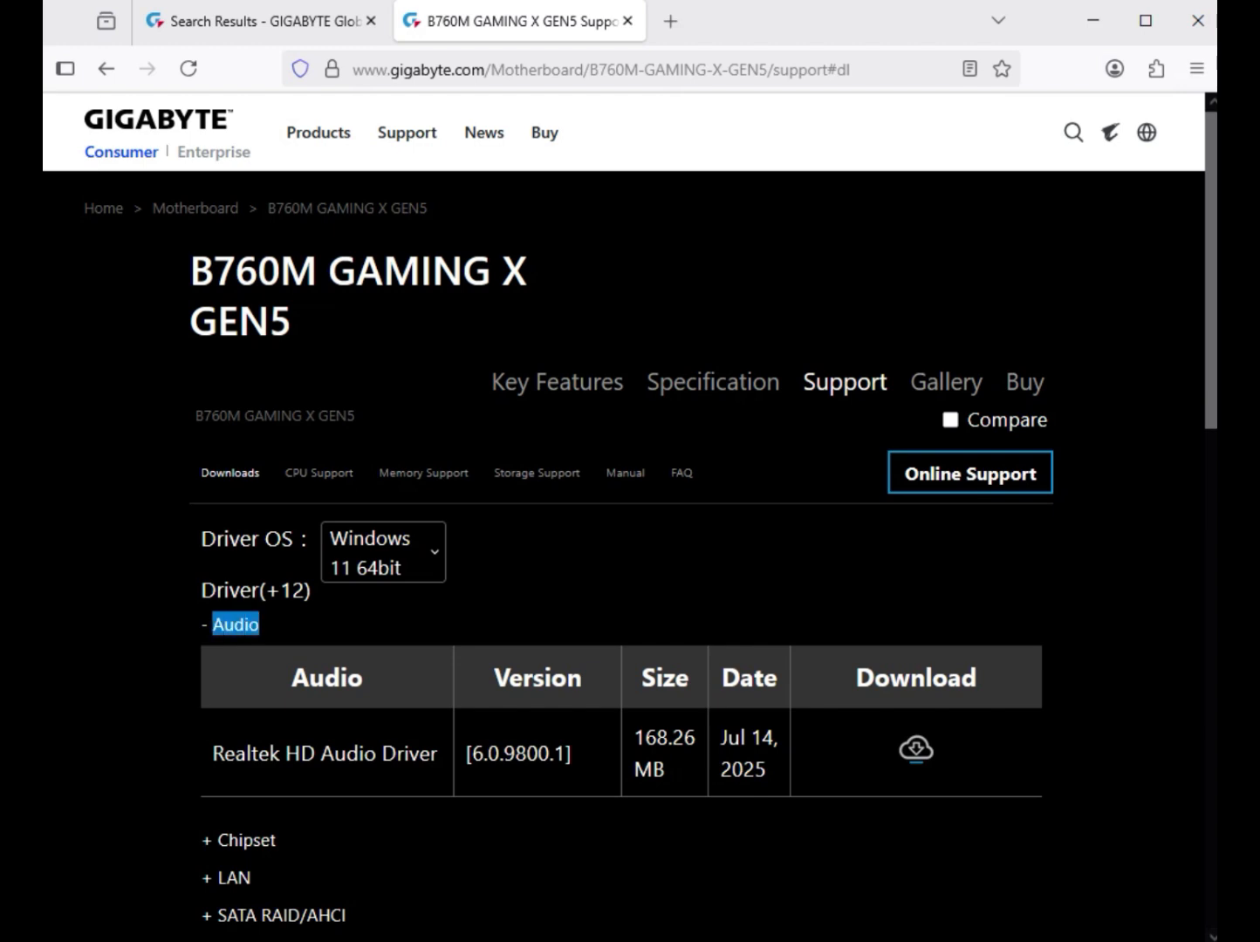
pyautogui.click(296, 624)
pyautogui.doubleClick(237, 624)
pyautogui.moveTo(285, 753); pyautogui.dragTo(431, 753)
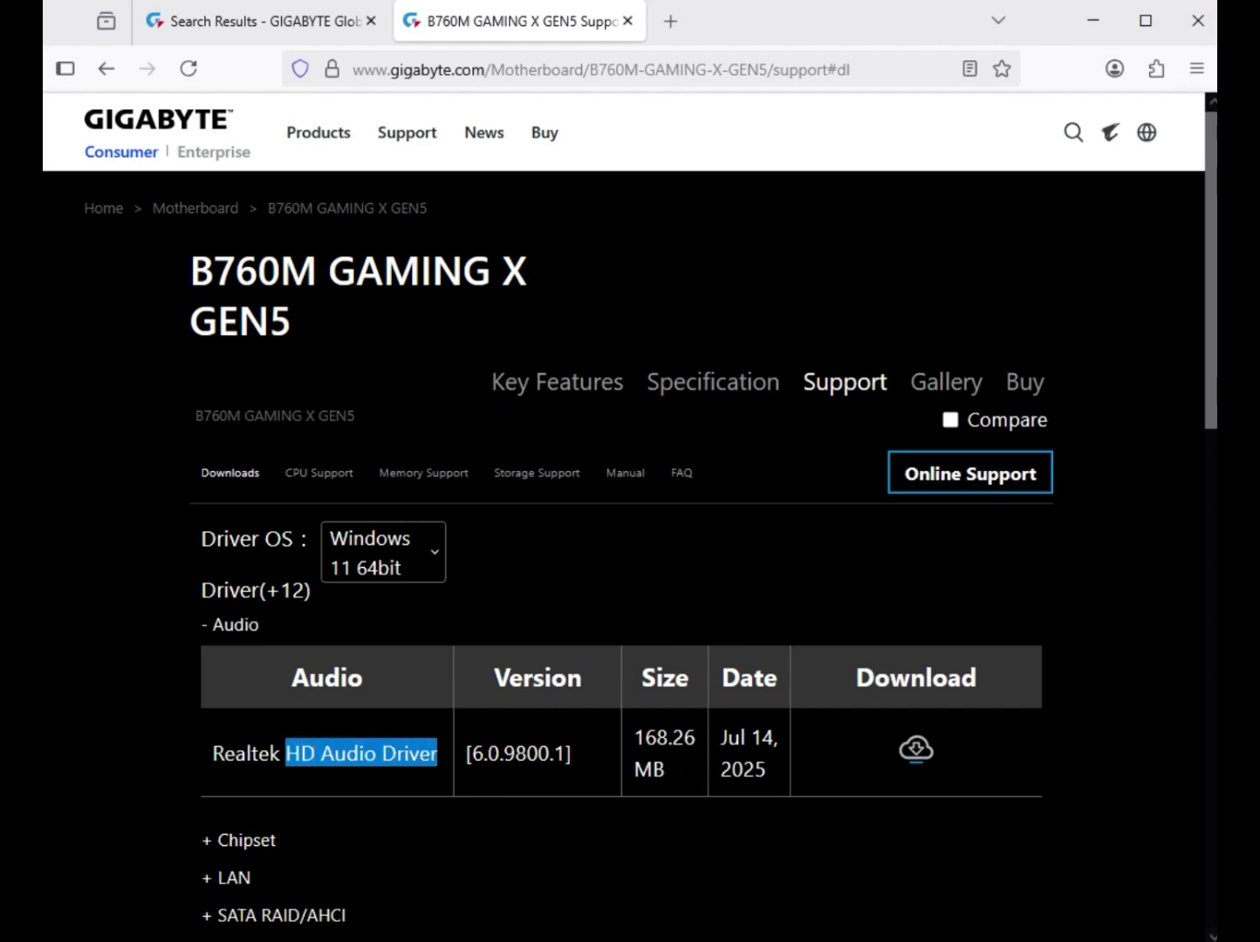
pyautogui.click(916, 749)
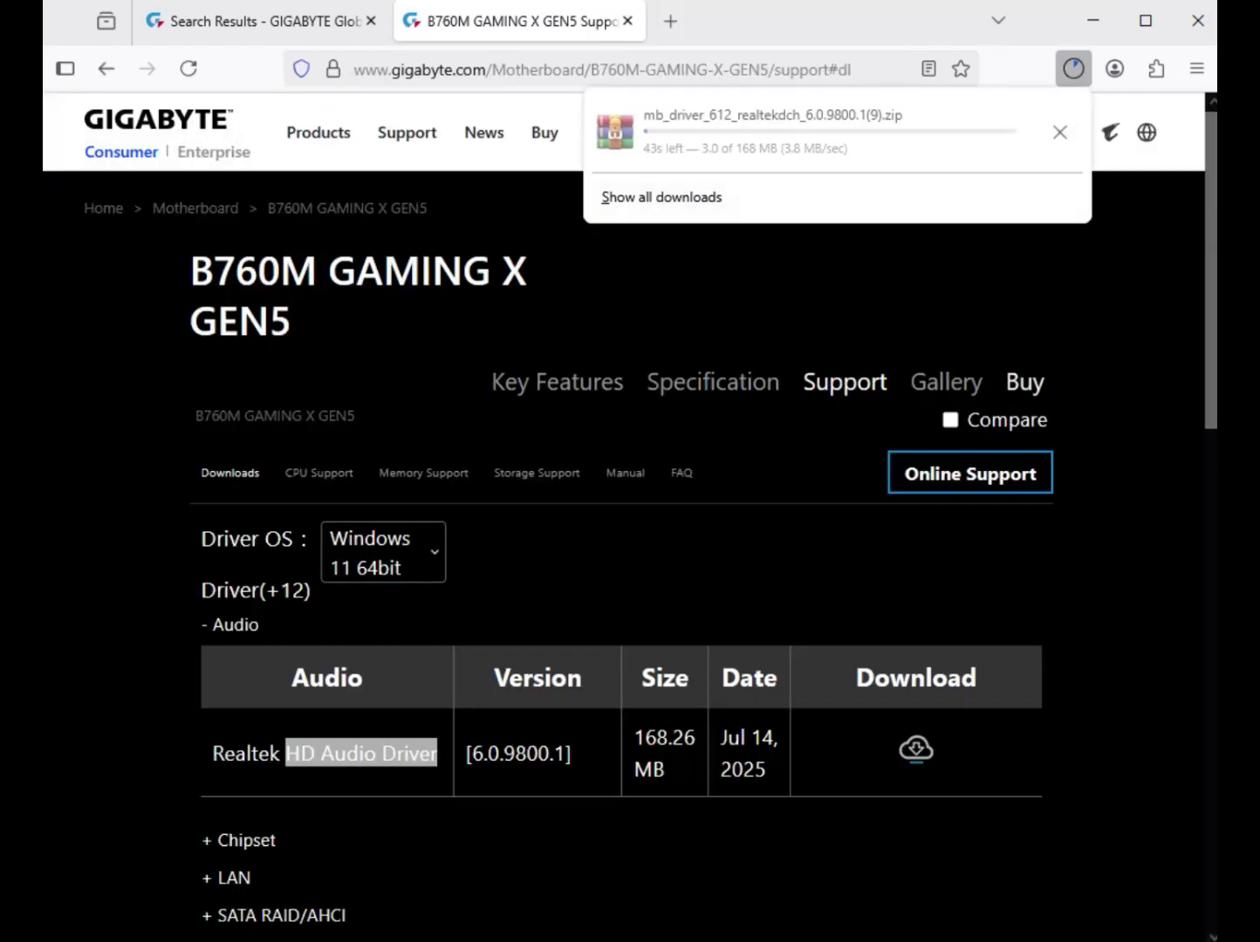
pyautogui.click(1073, 69)
pyautogui.click(1074, 68)
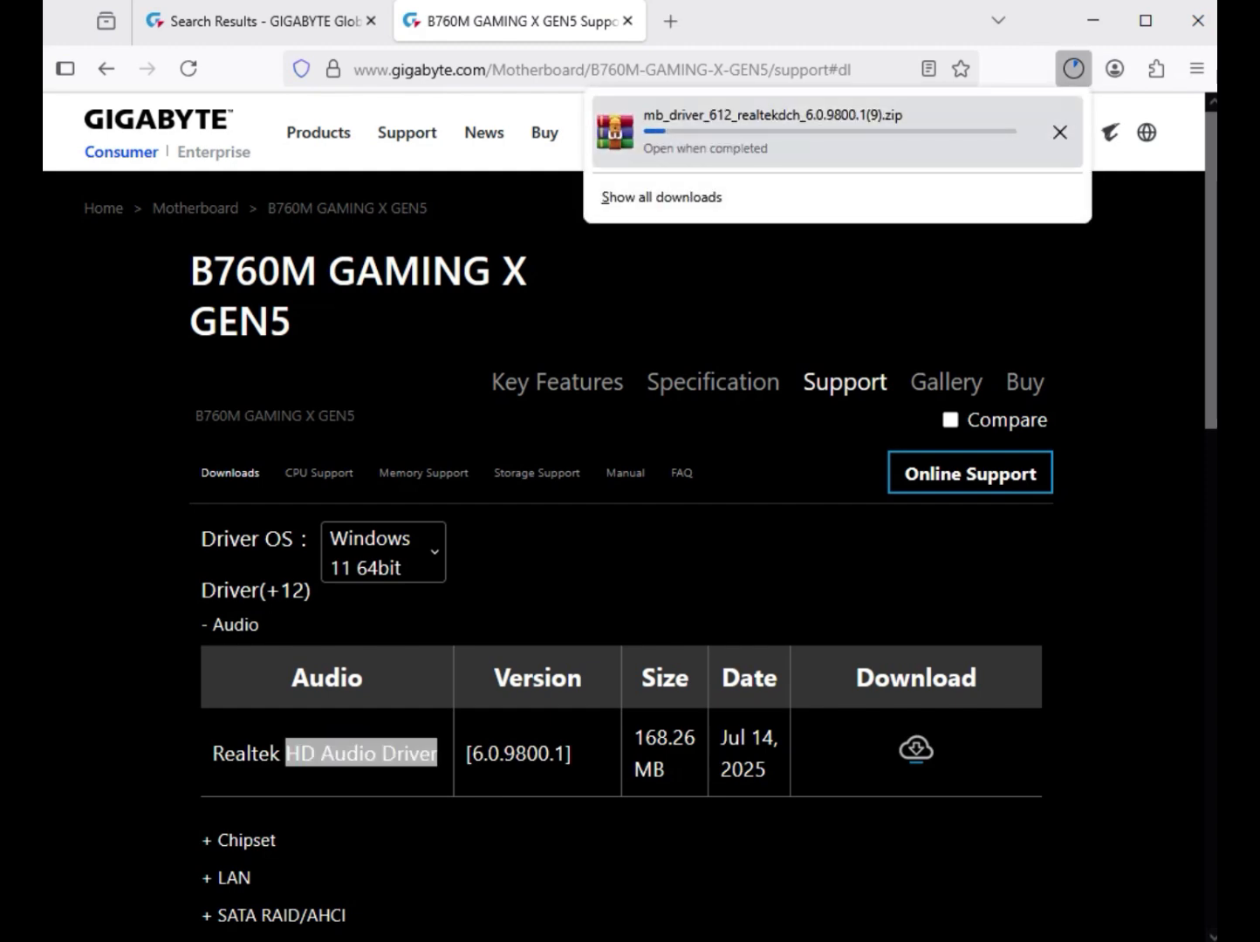
# Expand the Chipset drivers and download the Intel Serial I/O driver and the Intel Management Engine Firmware
pyautogui.scroll(-5, 246, 419)
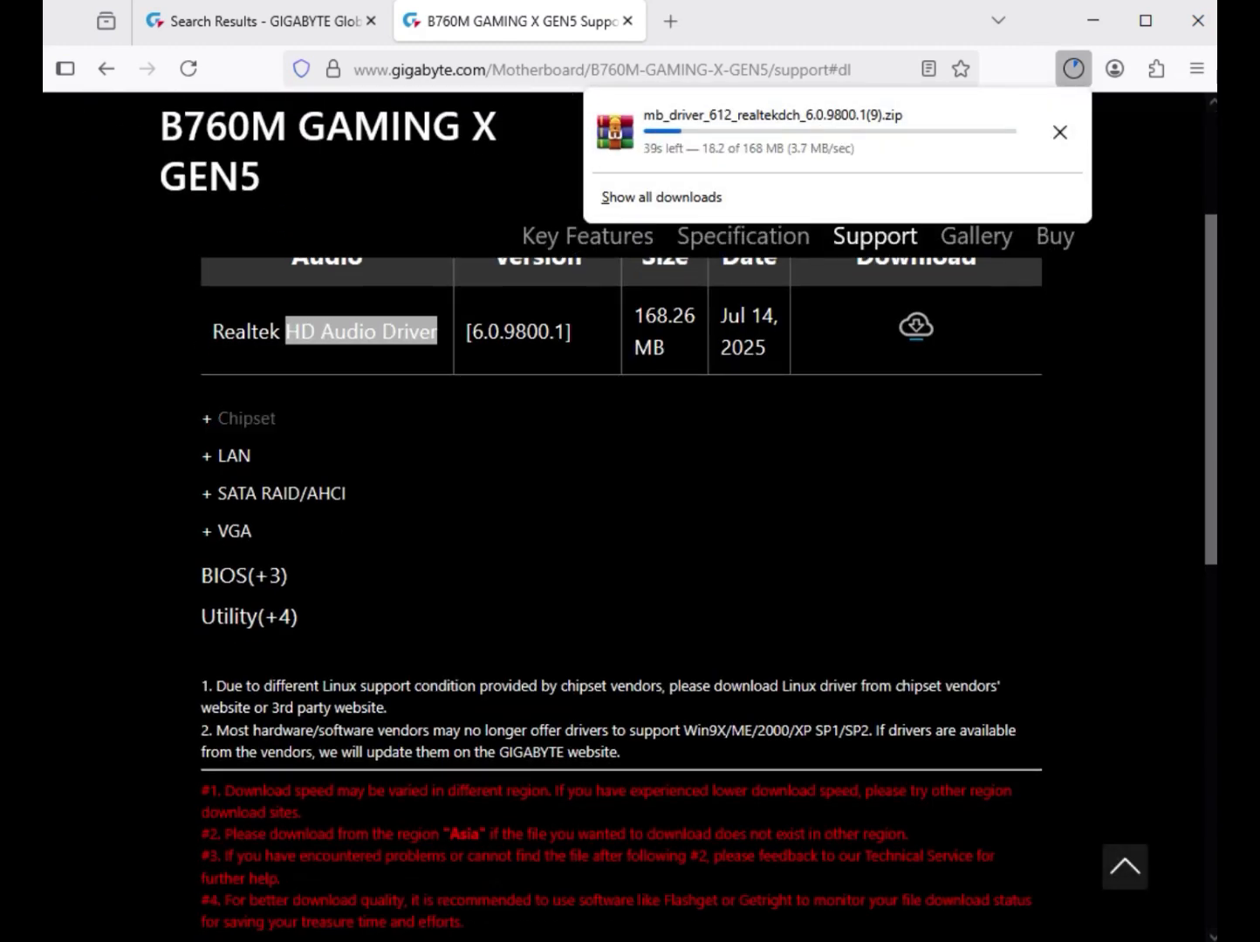
pyautogui.click(247, 419)
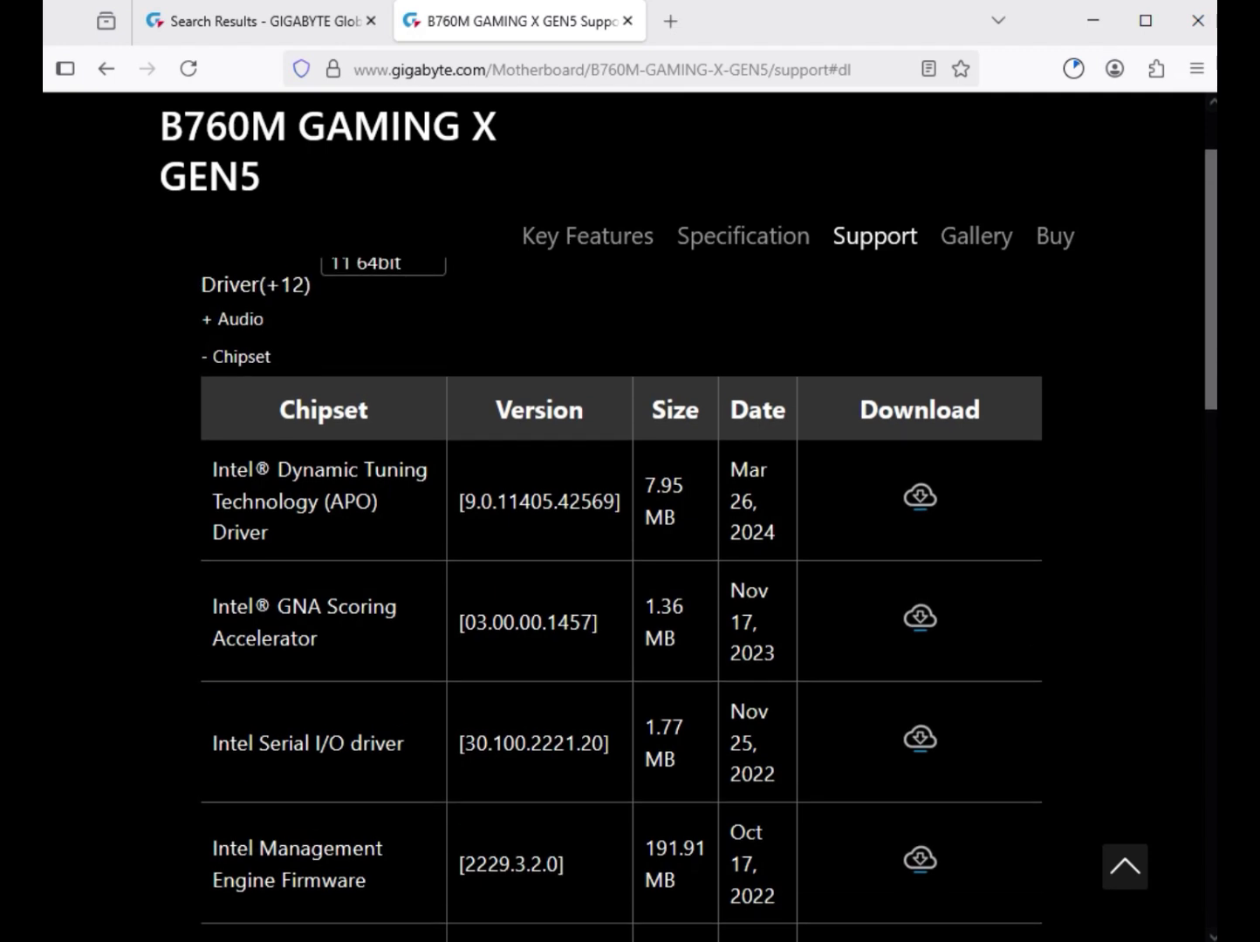
pyautogui.scroll(-1, 621, 602)
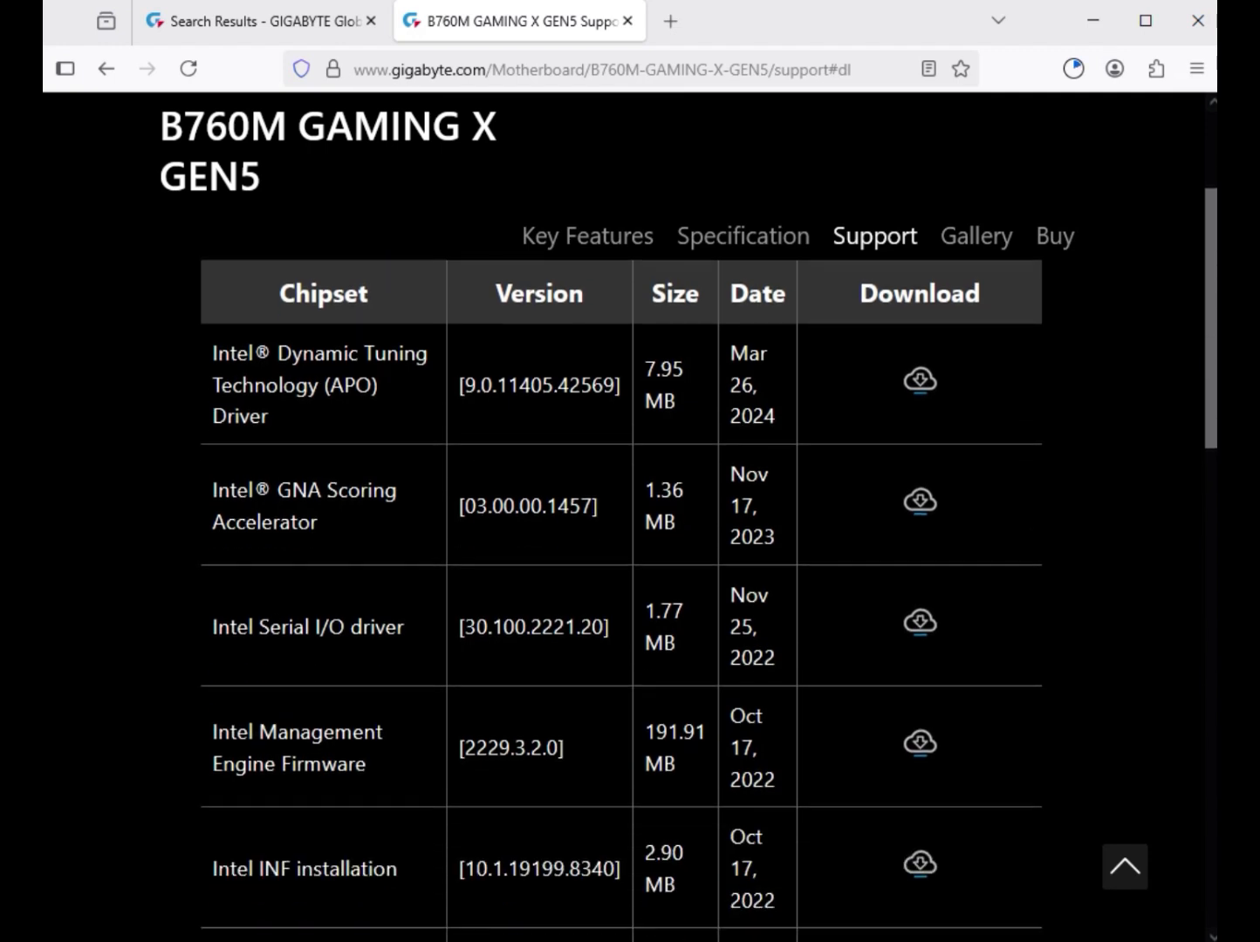
pyautogui.moveTo(259, 626); pyautogui.dragTo(409, 626)
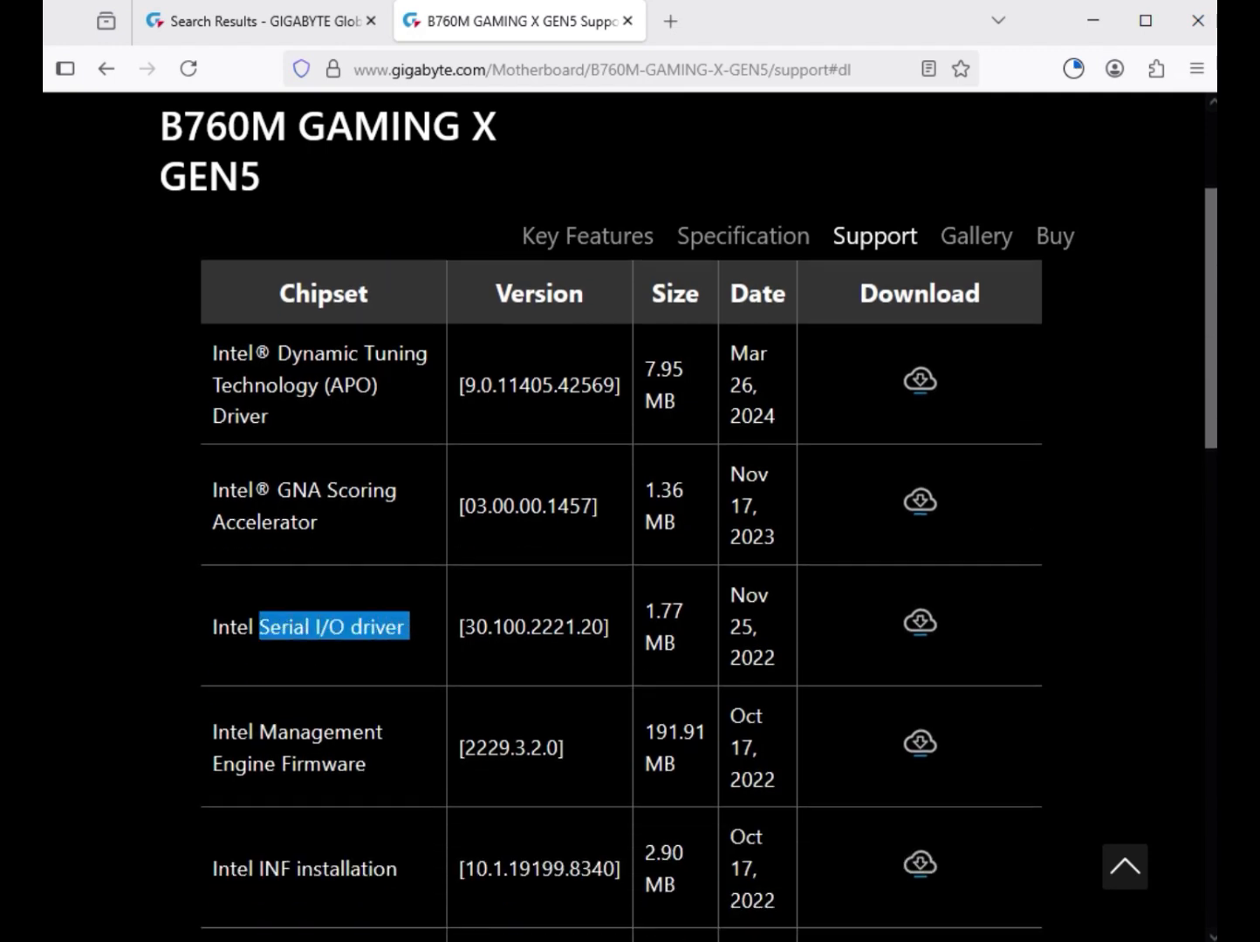
pyautogui.click(920, 623)
pyautogui.moveTo(253, 731); pyautogui.dragTo(372, 764)
pyautogui.click(920, 742)
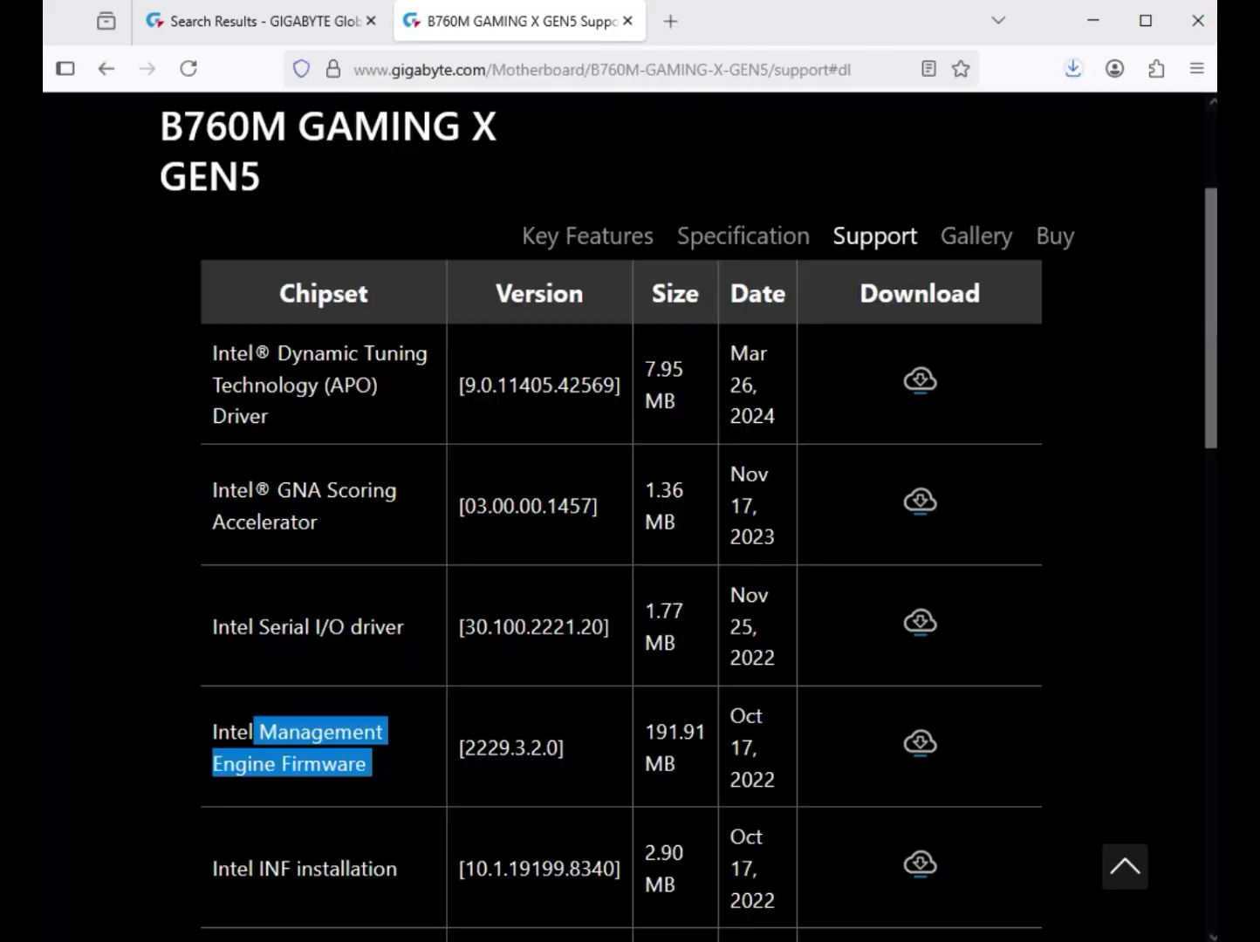
# Expand the LAN drivers and download the Realtek LAN Driver version 11.24.0318.2025
pyautogui.scroll(-5, 919, 743)
pyautogui.moveTo(225, 627); pyautogui.dragTo(250, 627)
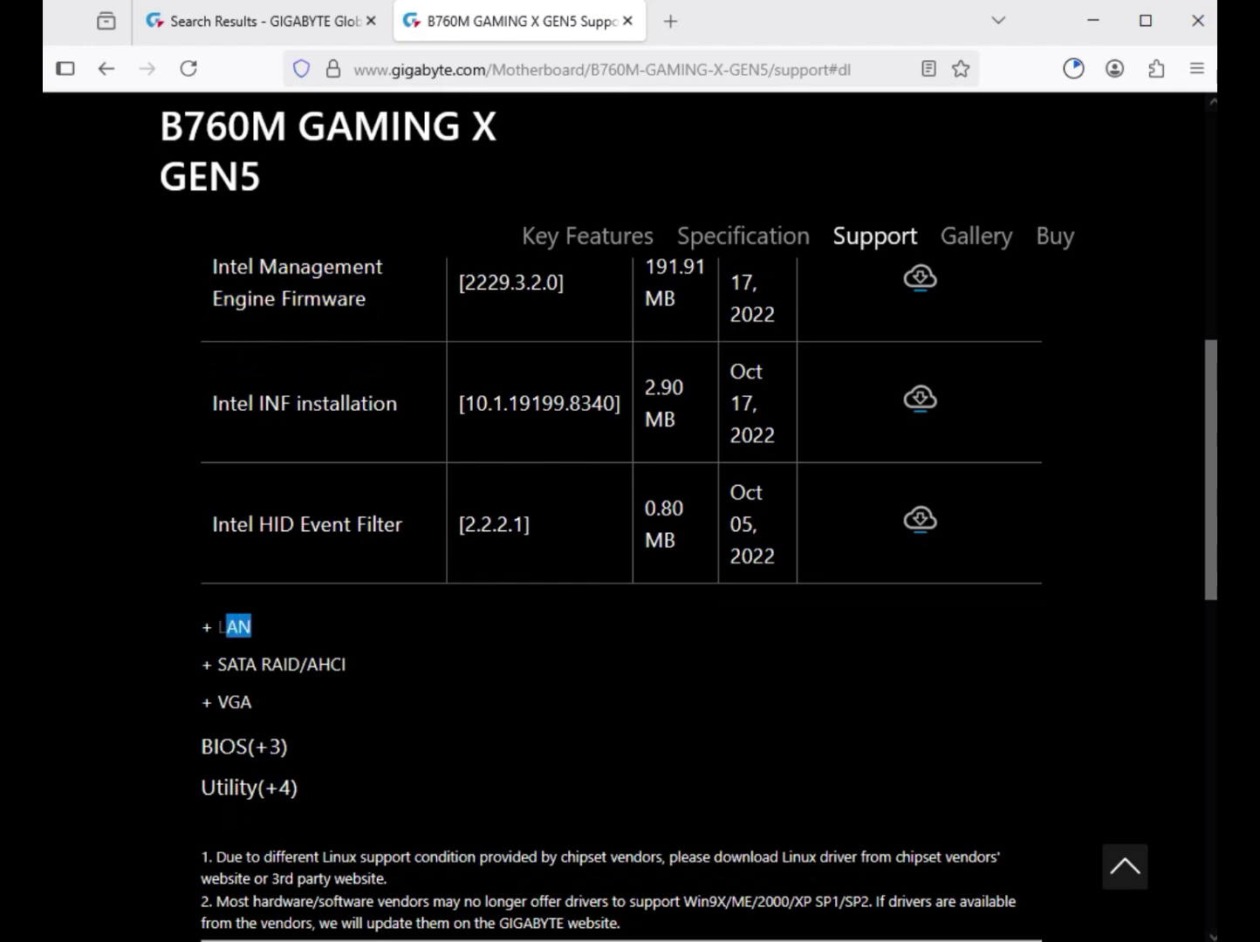
pyautogui.scroll(8, 240, 628)
pyautogui.scroll(-2, 611, 523)
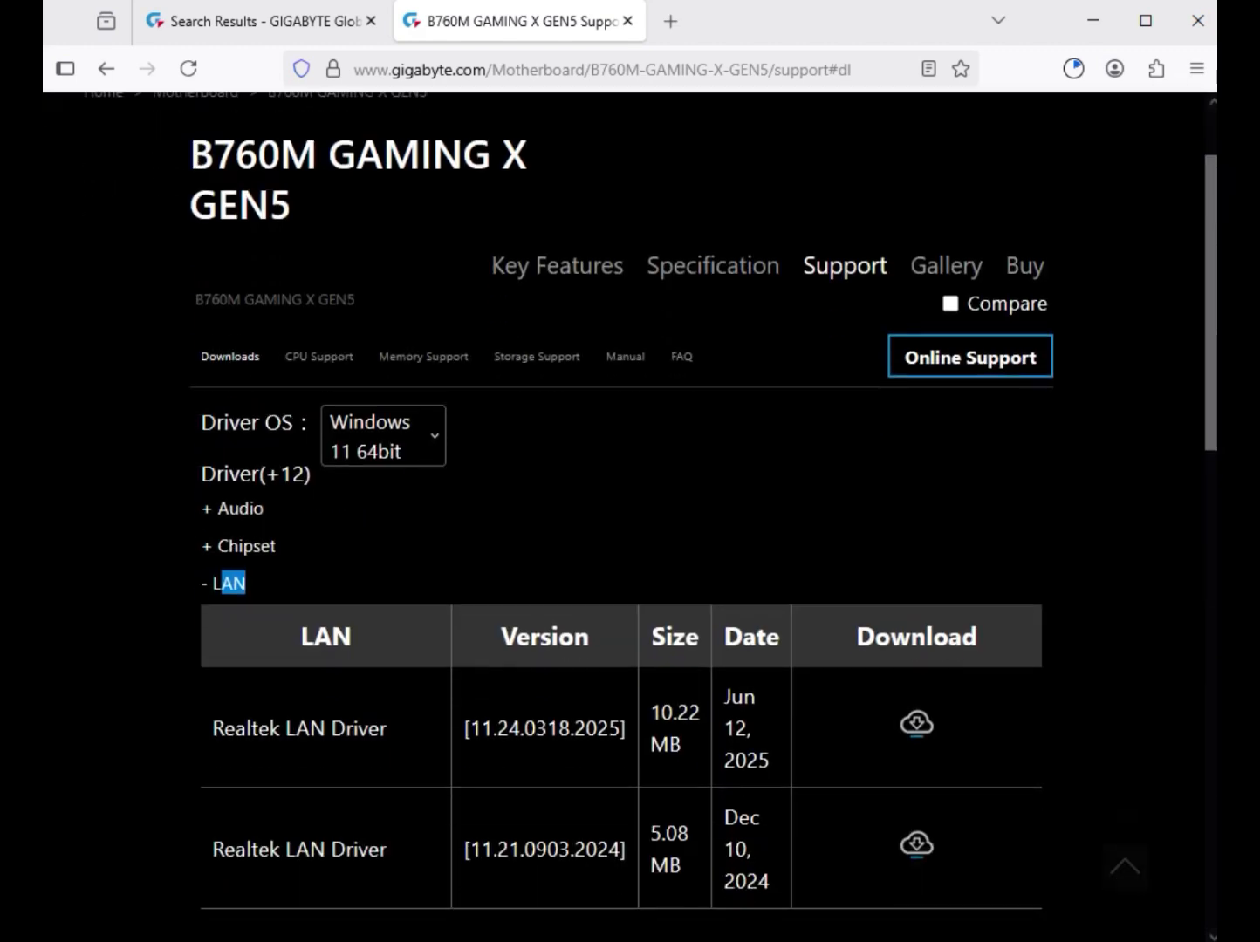
pyautogui.moveTo(250, 728); pyautogui.dragTo(571, 730)
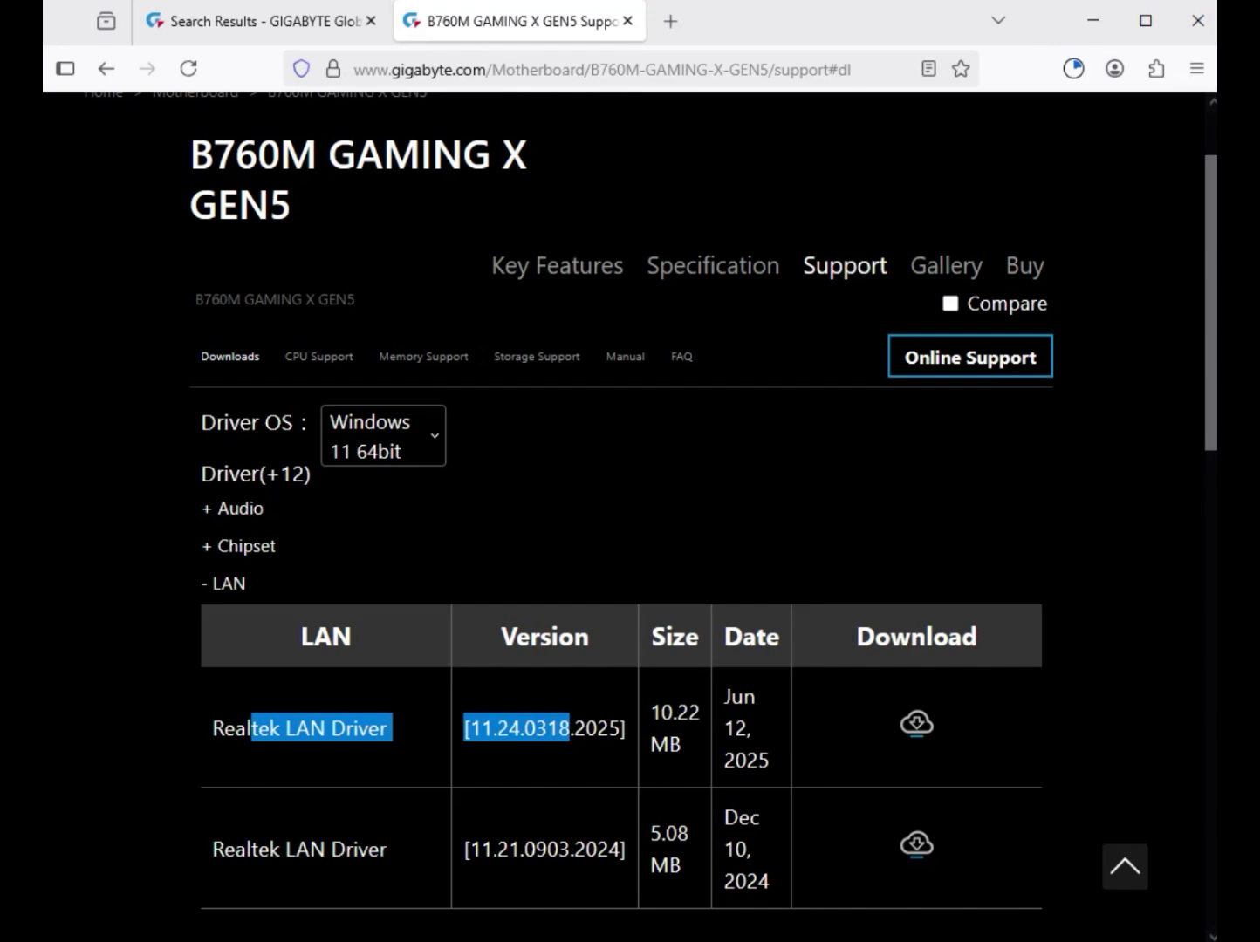
pyautogui.click(1074, 68)
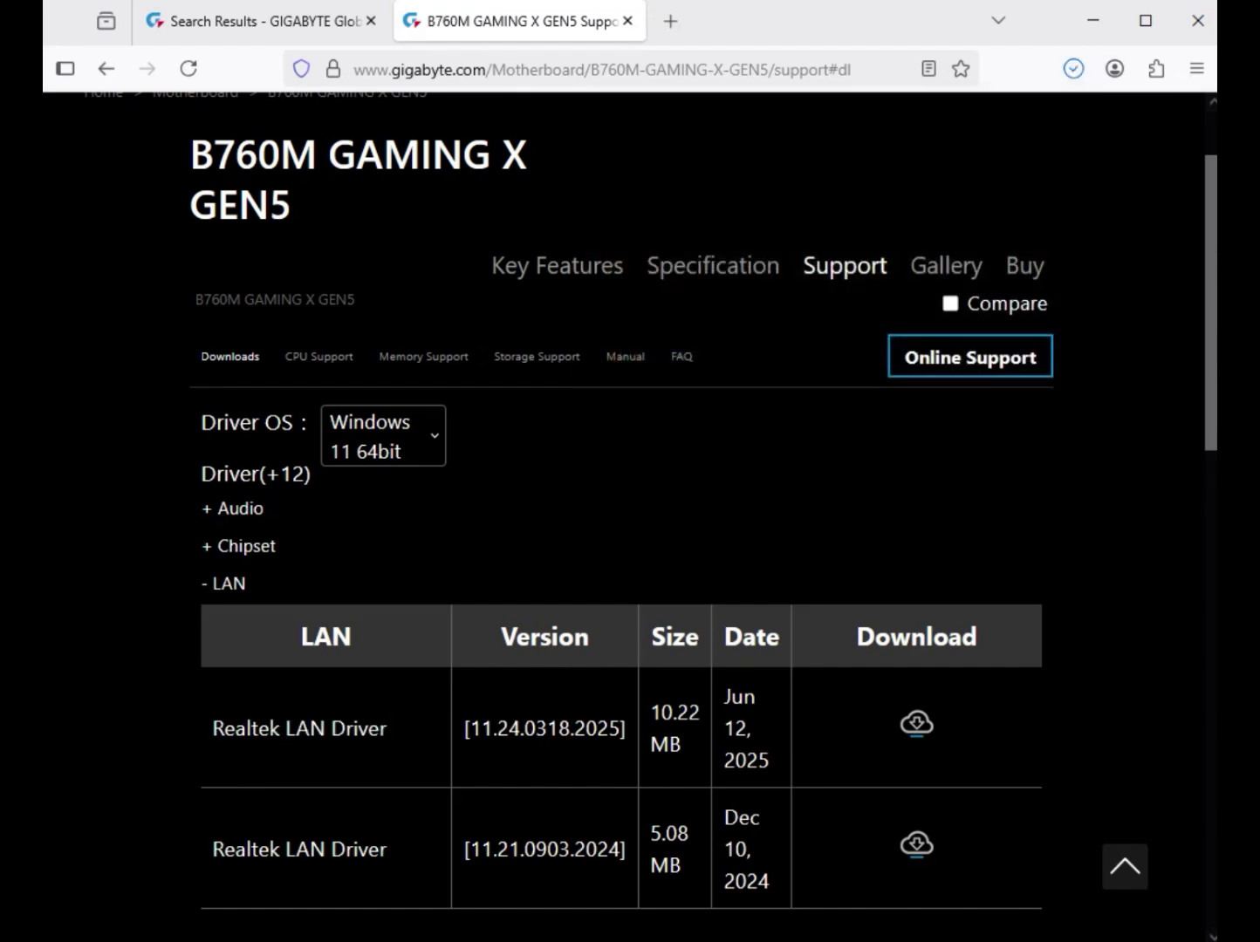
# Expand the VGA drivers and download the Intel Graphic Driver version 31.0.101.3302
pyautogui.scroll(-5, 621, 523)
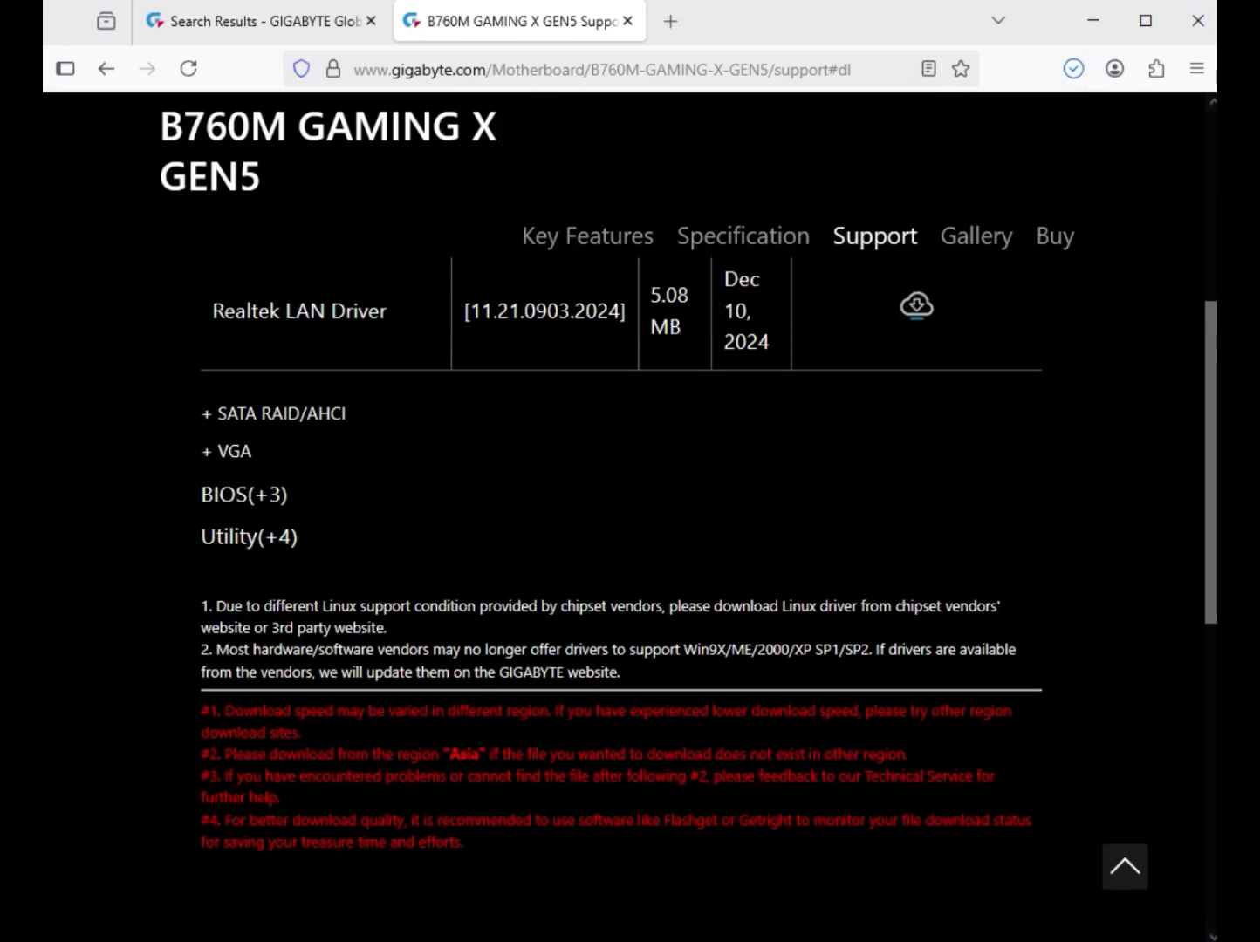
pyautogui.click(234, 452)
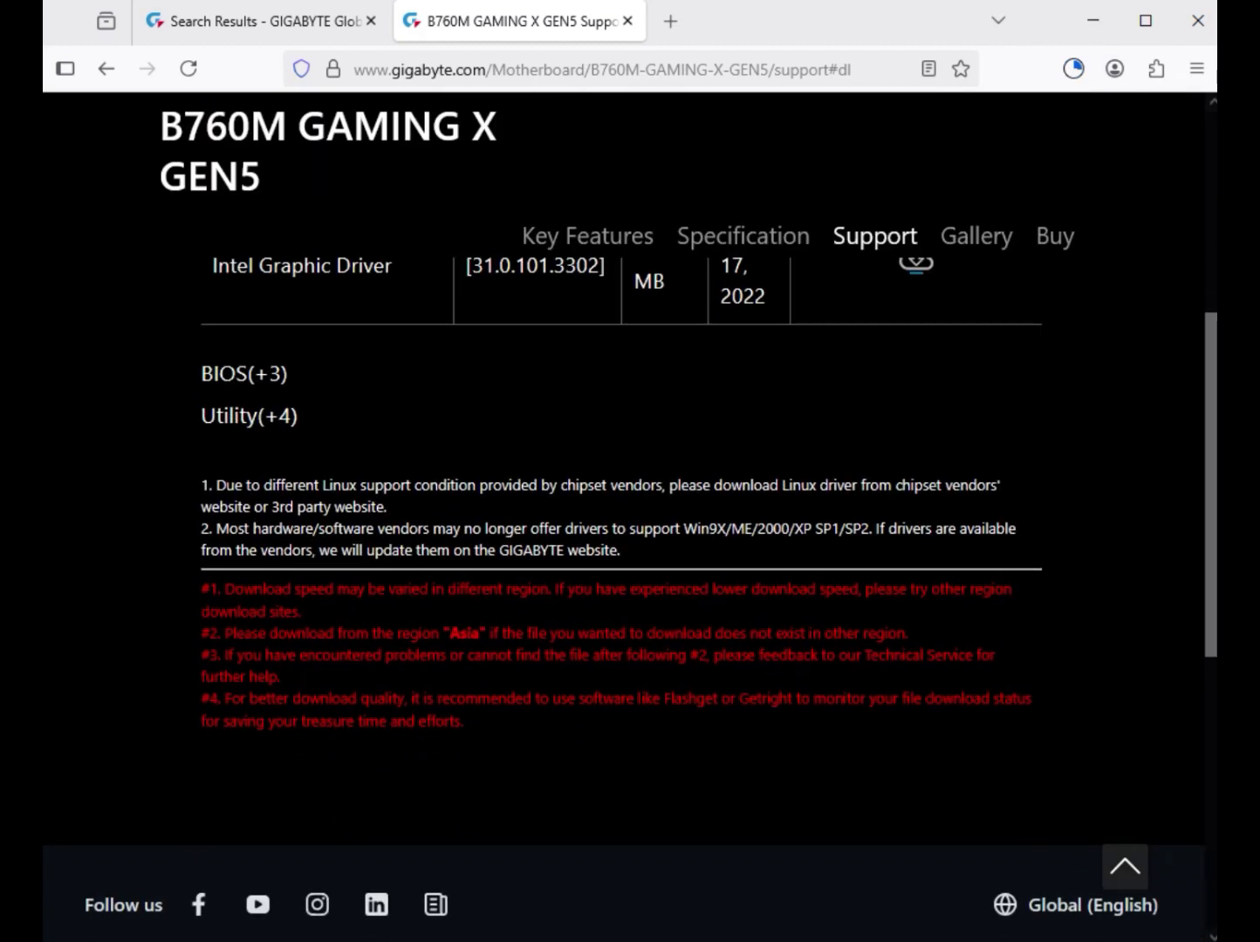
pyautogui.scroll(4, 621, 523)
pyautogui.moveTo(229, 614); pyautogui.dragTo(752, 615)
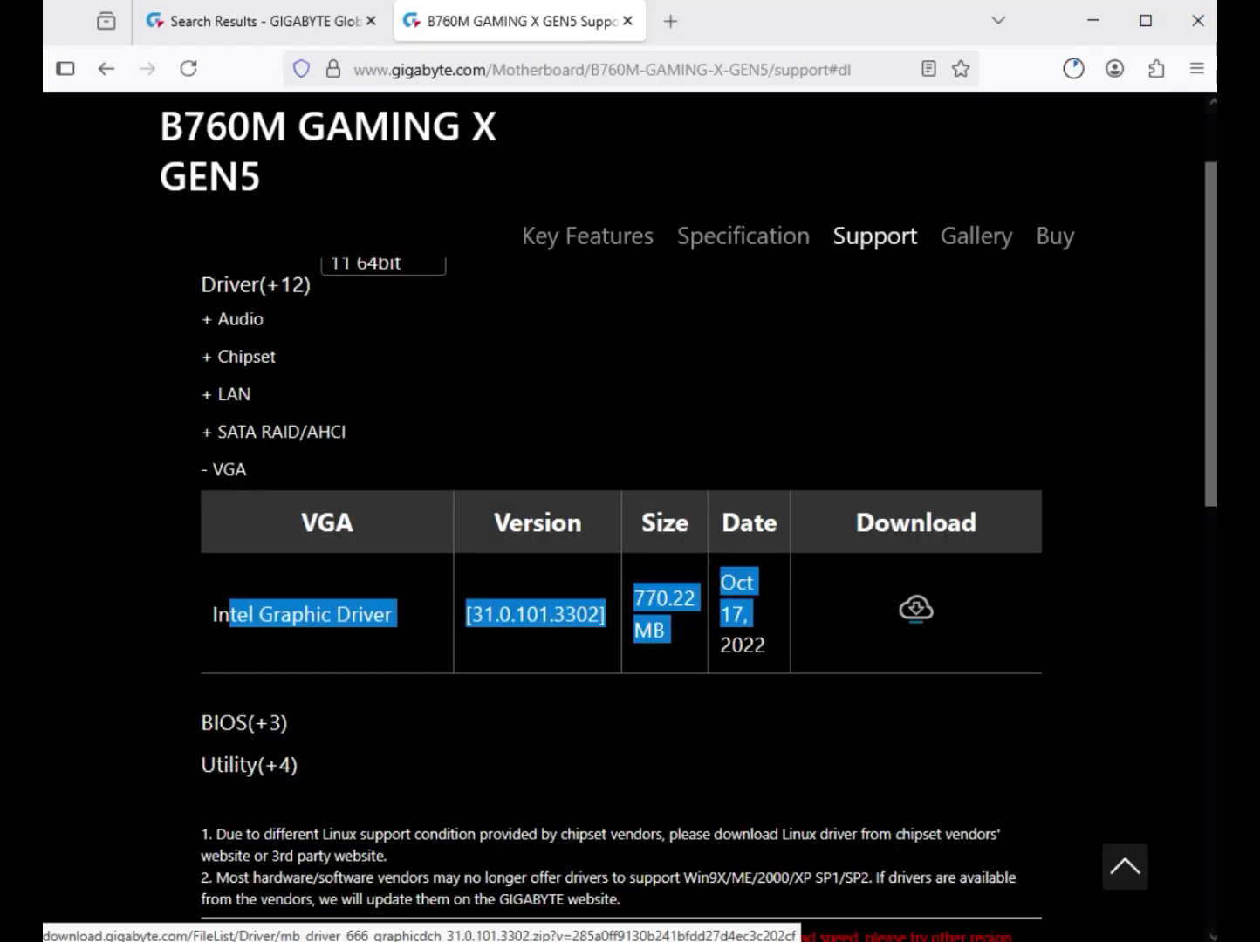
pyautogui.click(859, 647)
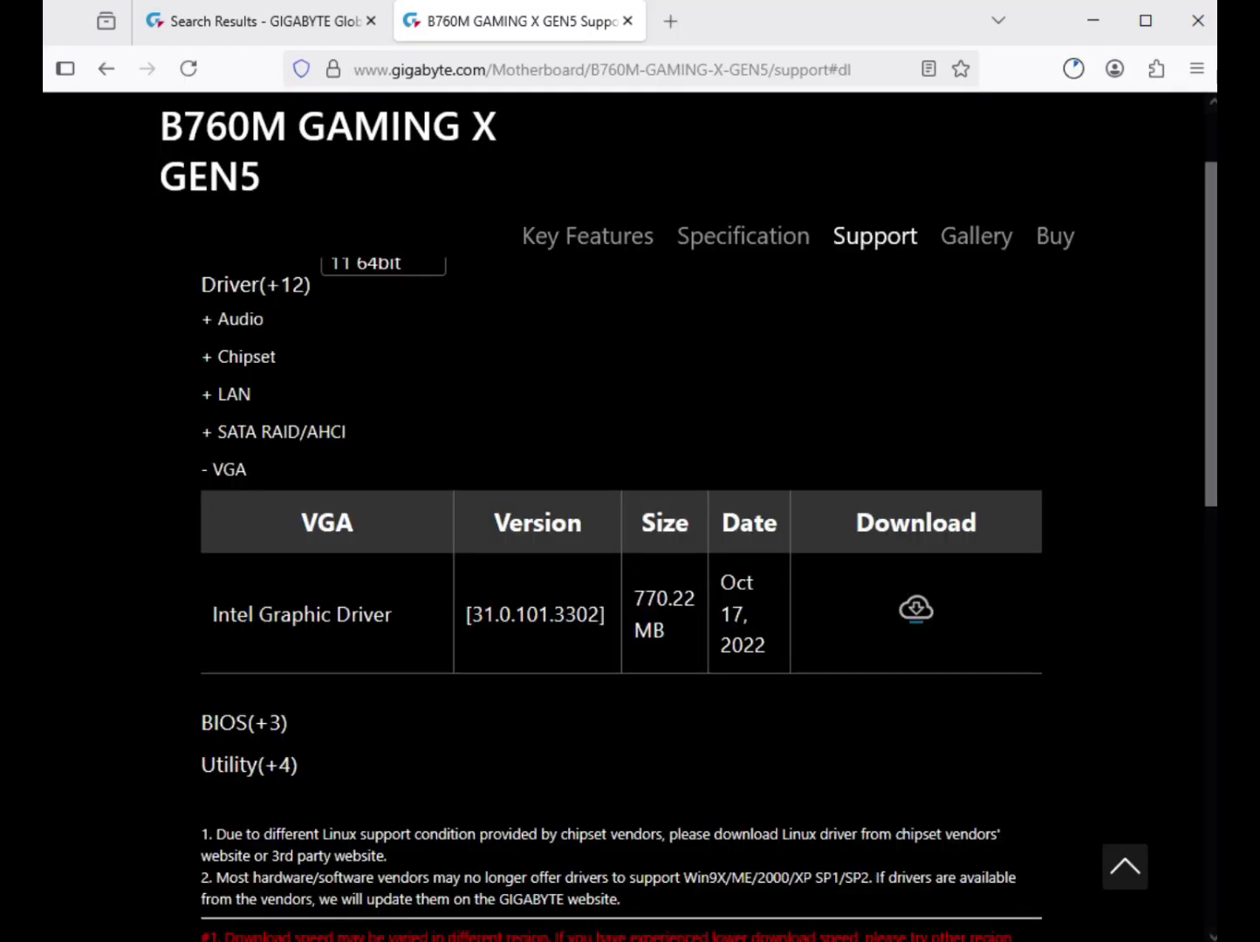
pyautogui.moveTo(634, 599); pyautogui.dragTo(670, 630)
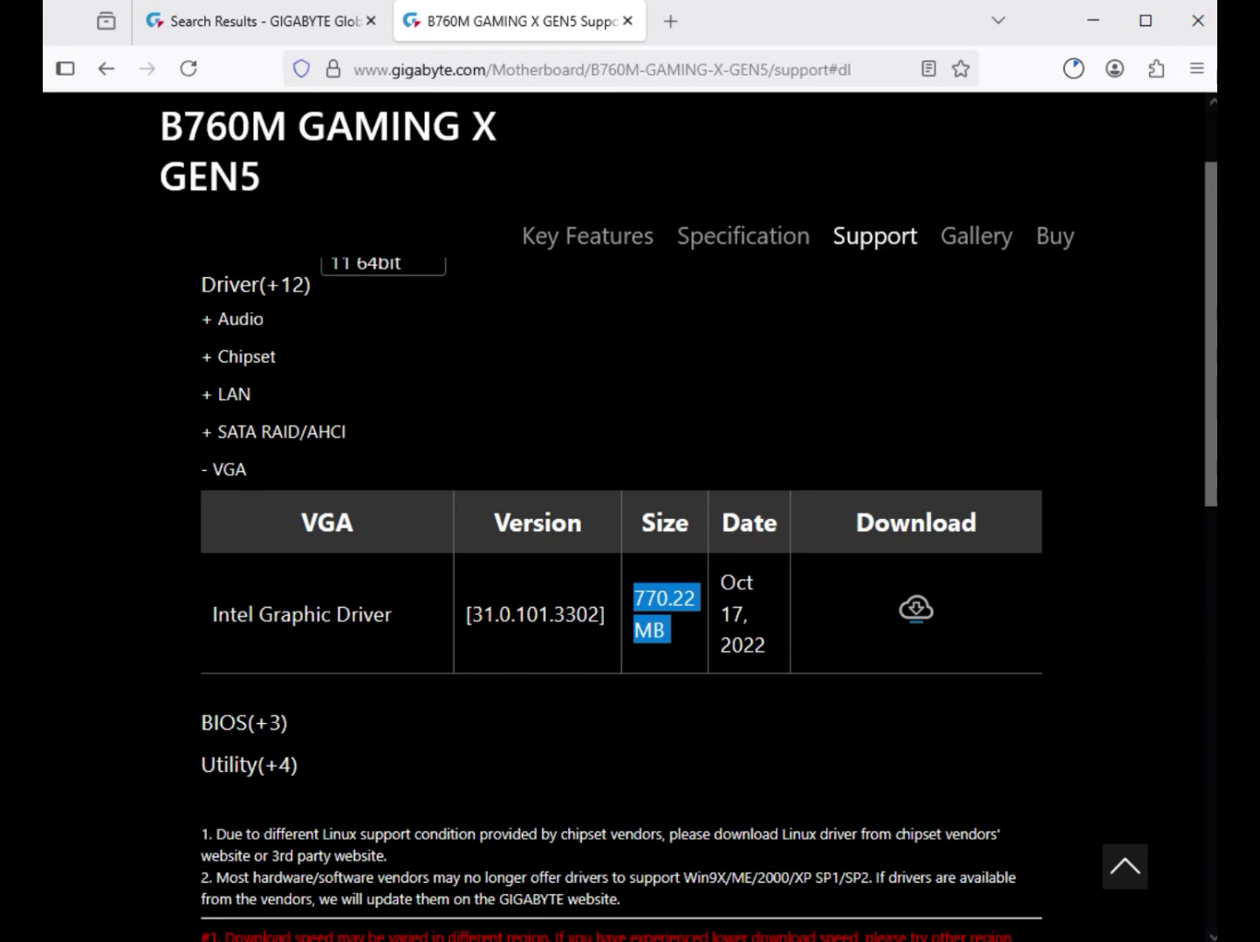
# Switch to File Explorer by showing the downloaded LAN driver archive in the Downloads folder
pyautogui.click(1073, 69)
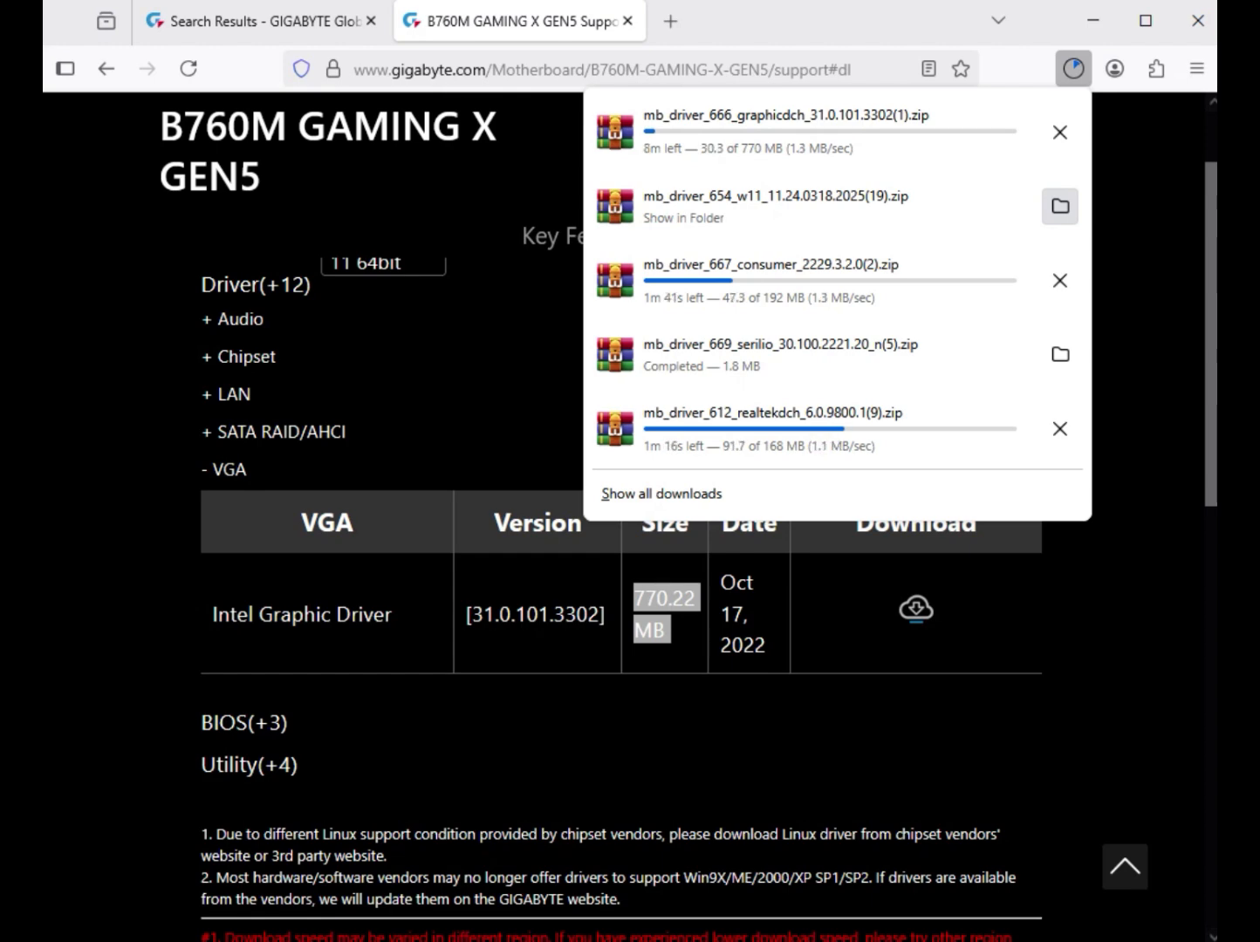
pyautogui.click(1060, 206)
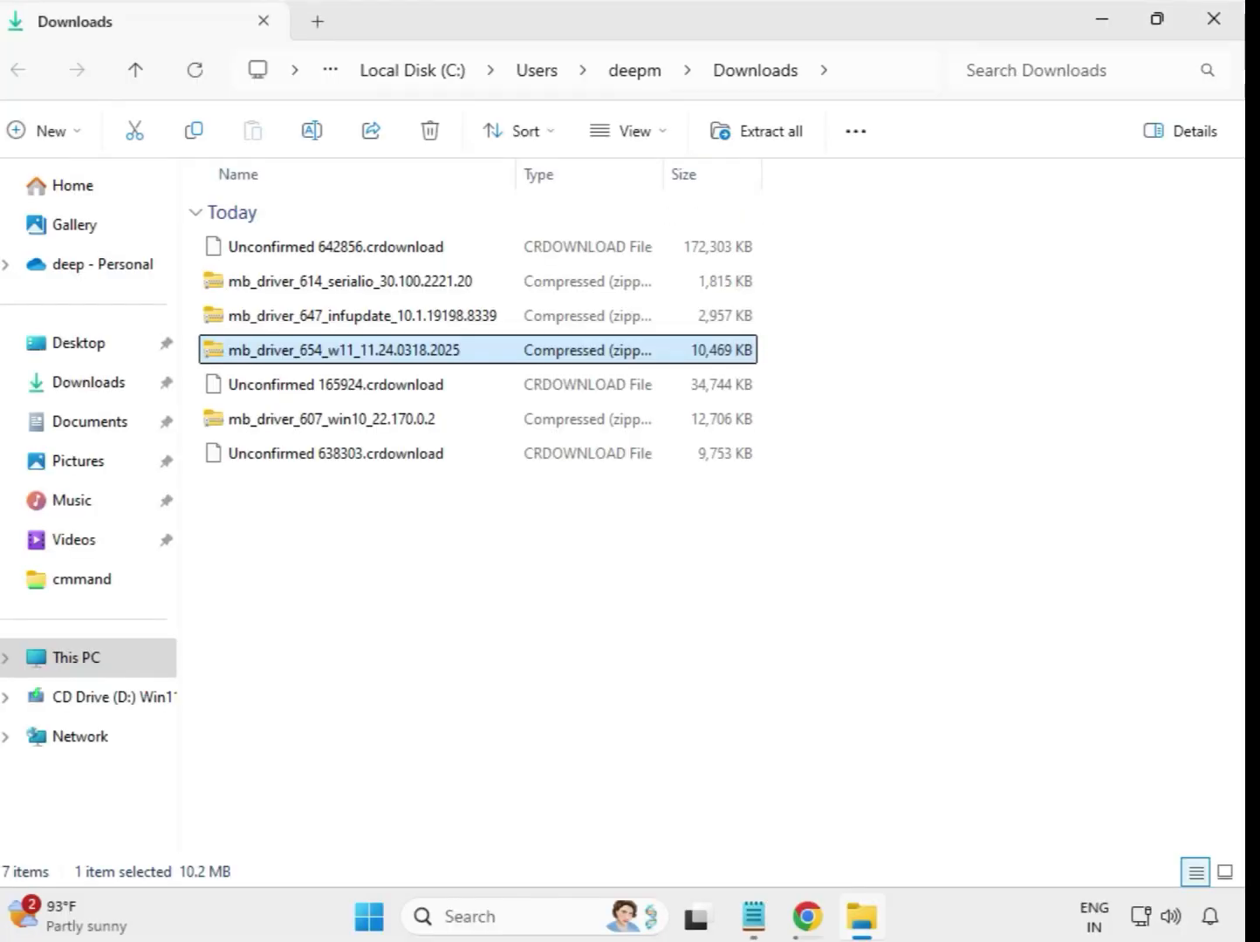
pyautogui.moveTo(461, 559); pyautogui.dragTo(429, 249)
pyautogui.click(708, 601)
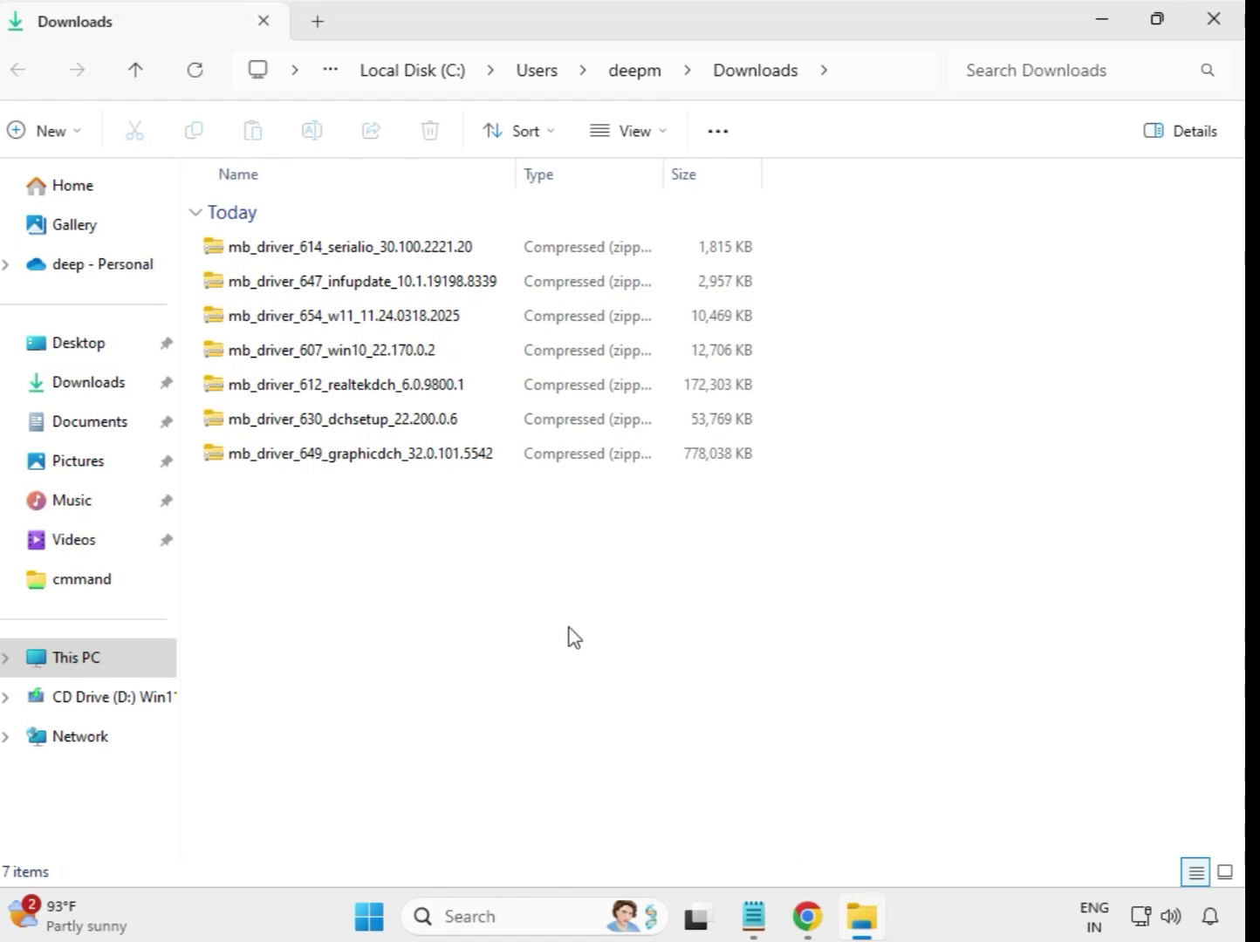
# Extract the mb_driver_614_serialio_30.100.2221.20 archive to its default folder and return to Downloads
pyautogui.click(324, 253)
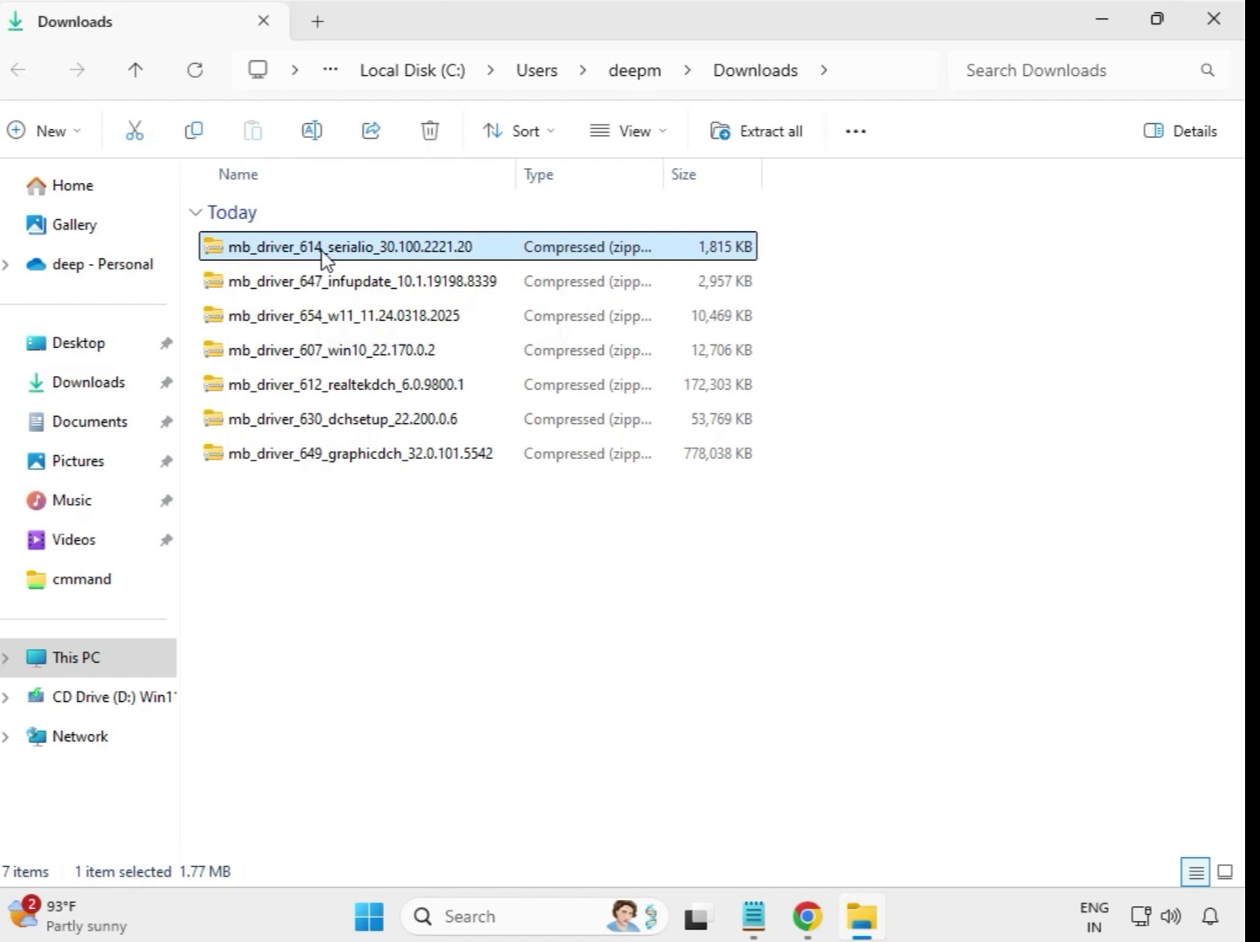
pyautogui.rightClick(324, 256)
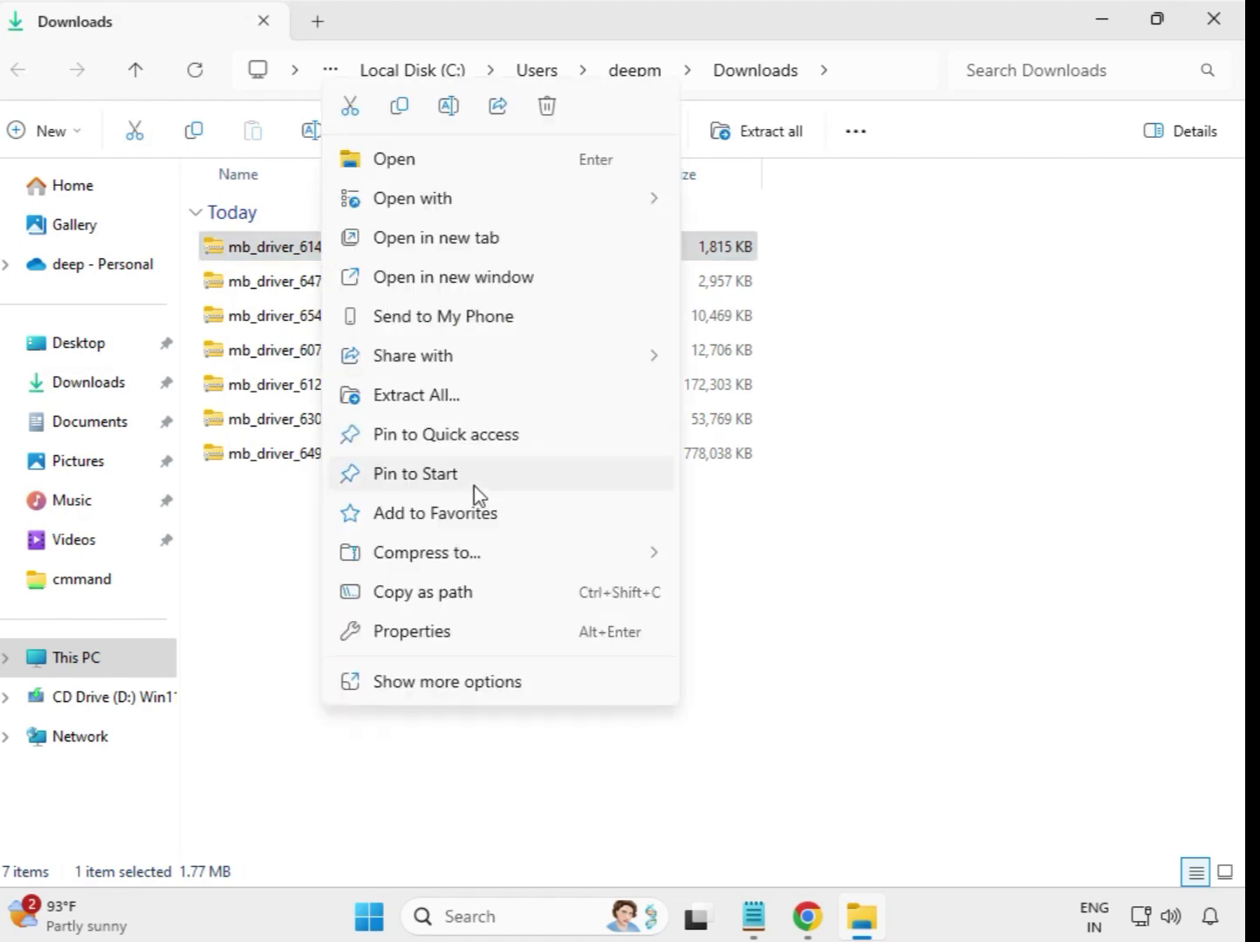
pyautogui.click(416, 396)
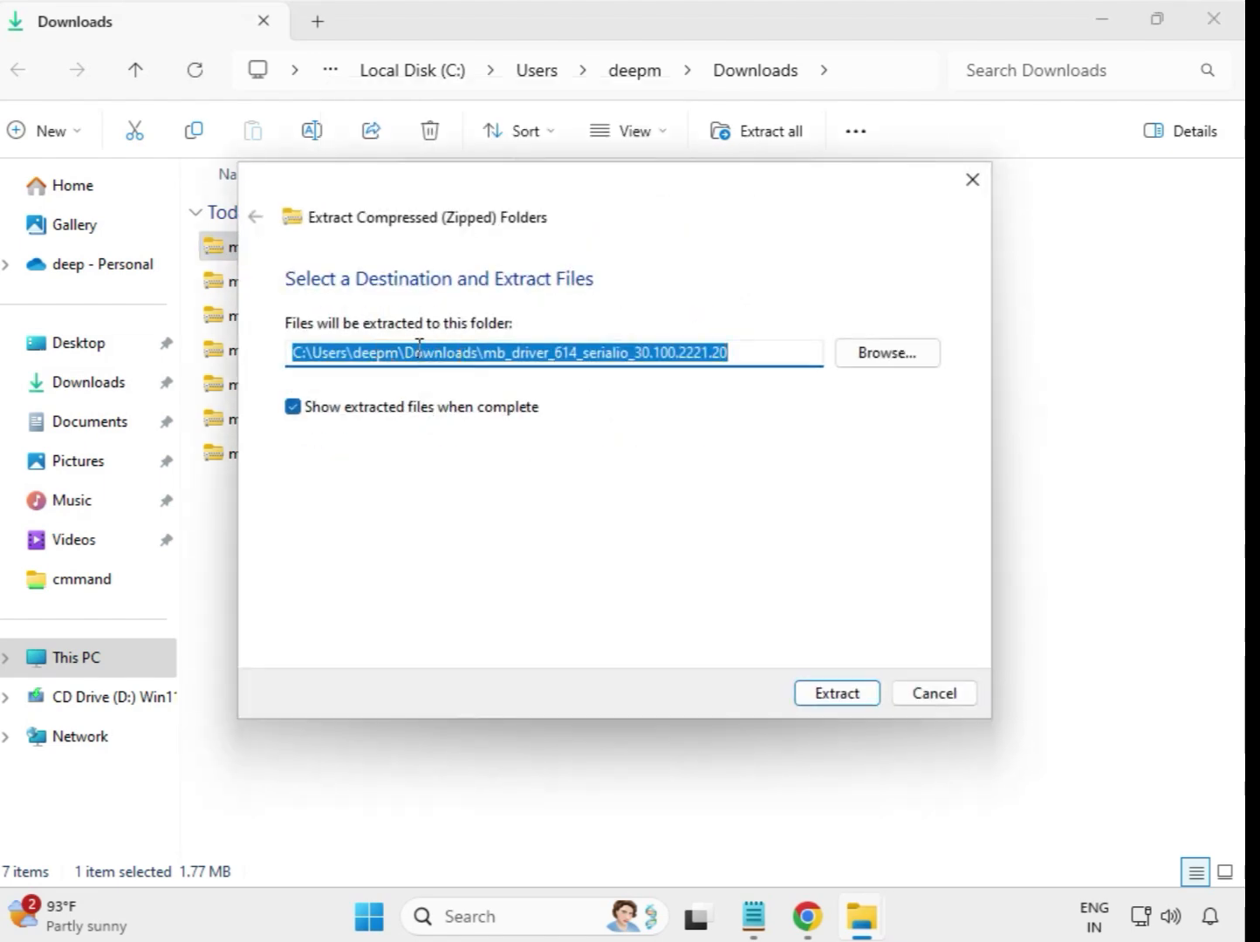
pyautogui.click(849, 695)
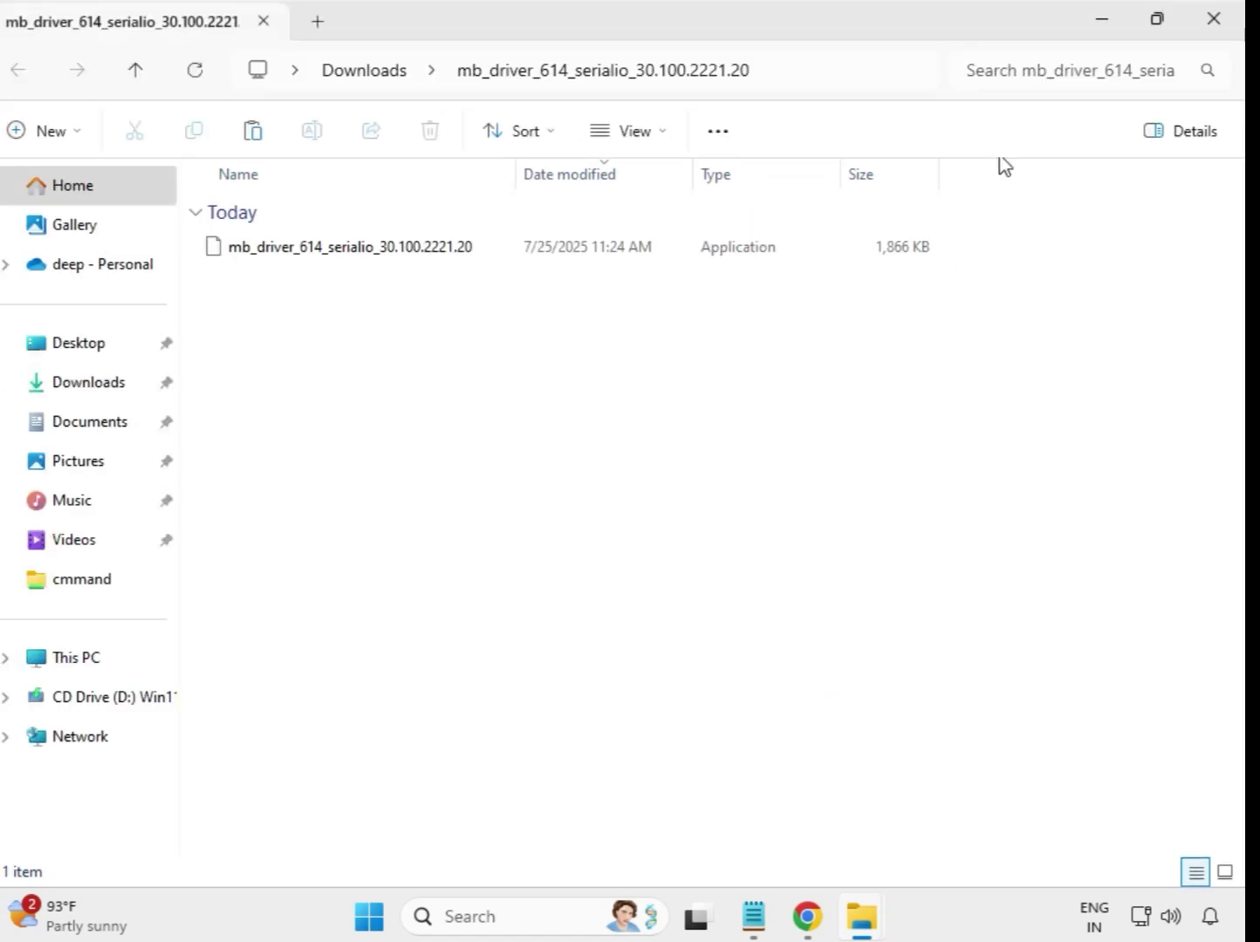
pyautogui.click(1215, 19)
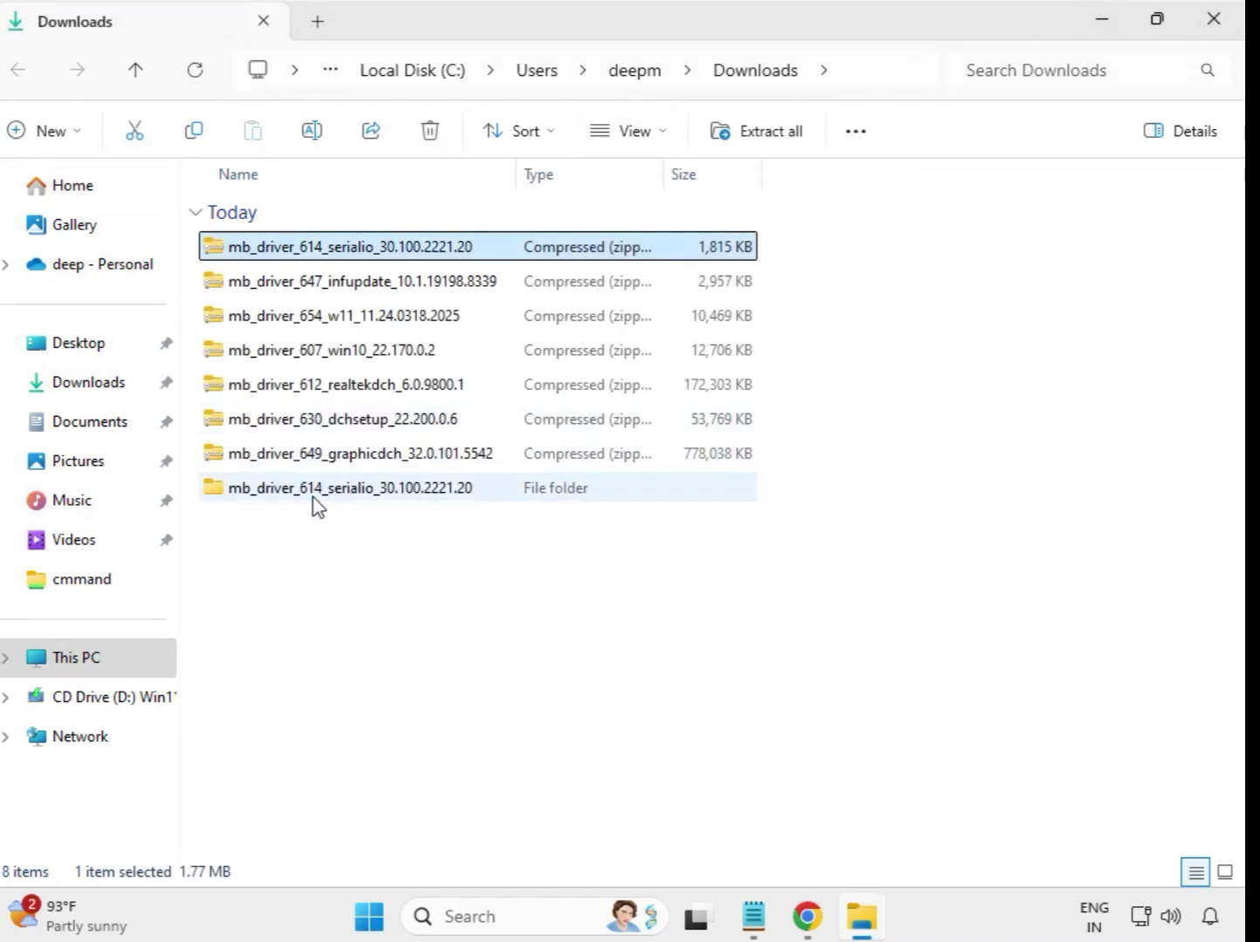
pyautogui.click(253, 495)
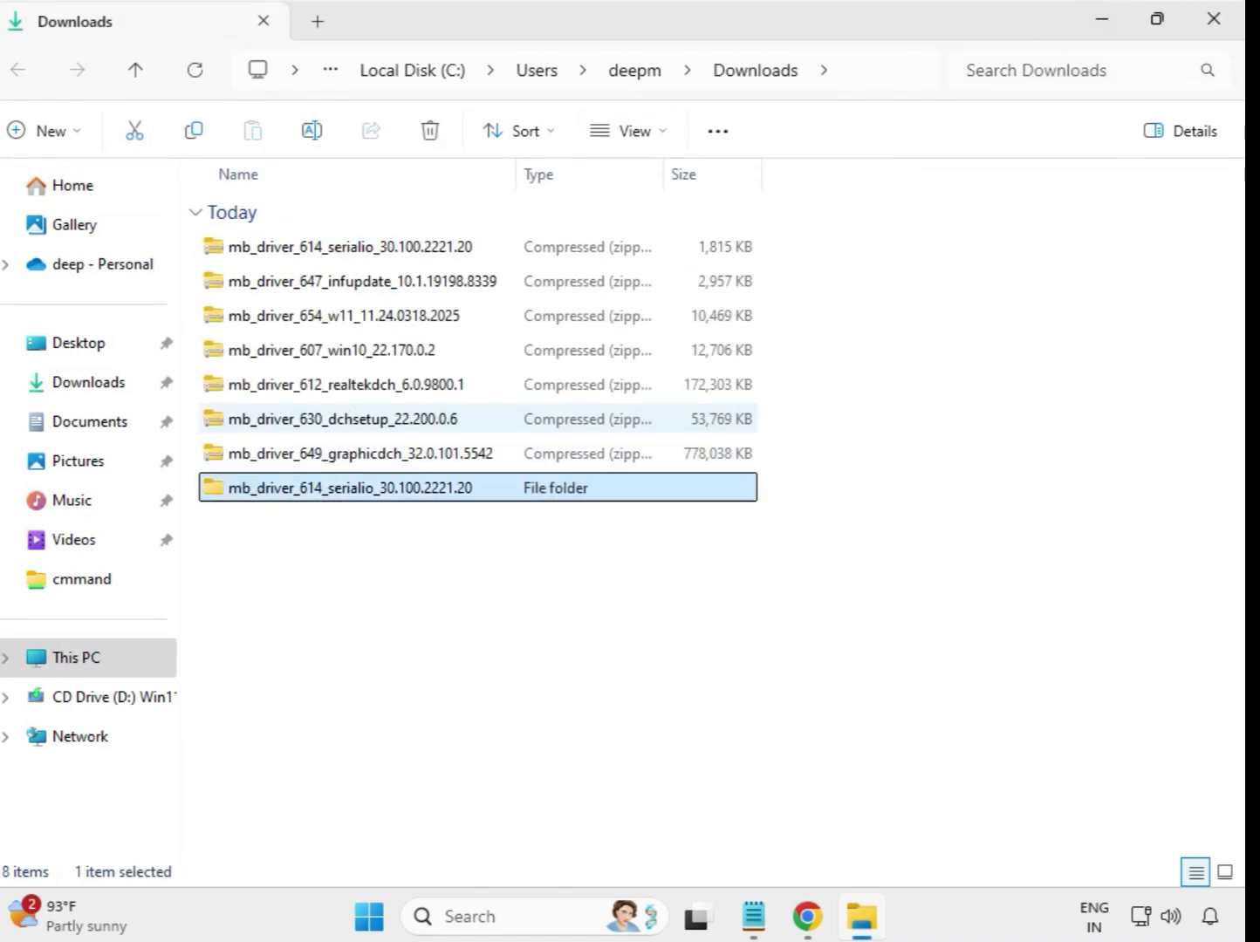
# Extract the mb_driver_647_infupdate_10.1.19198.8339 archive to its default folder and return to Downloads
pyautogui.click(330, 294)
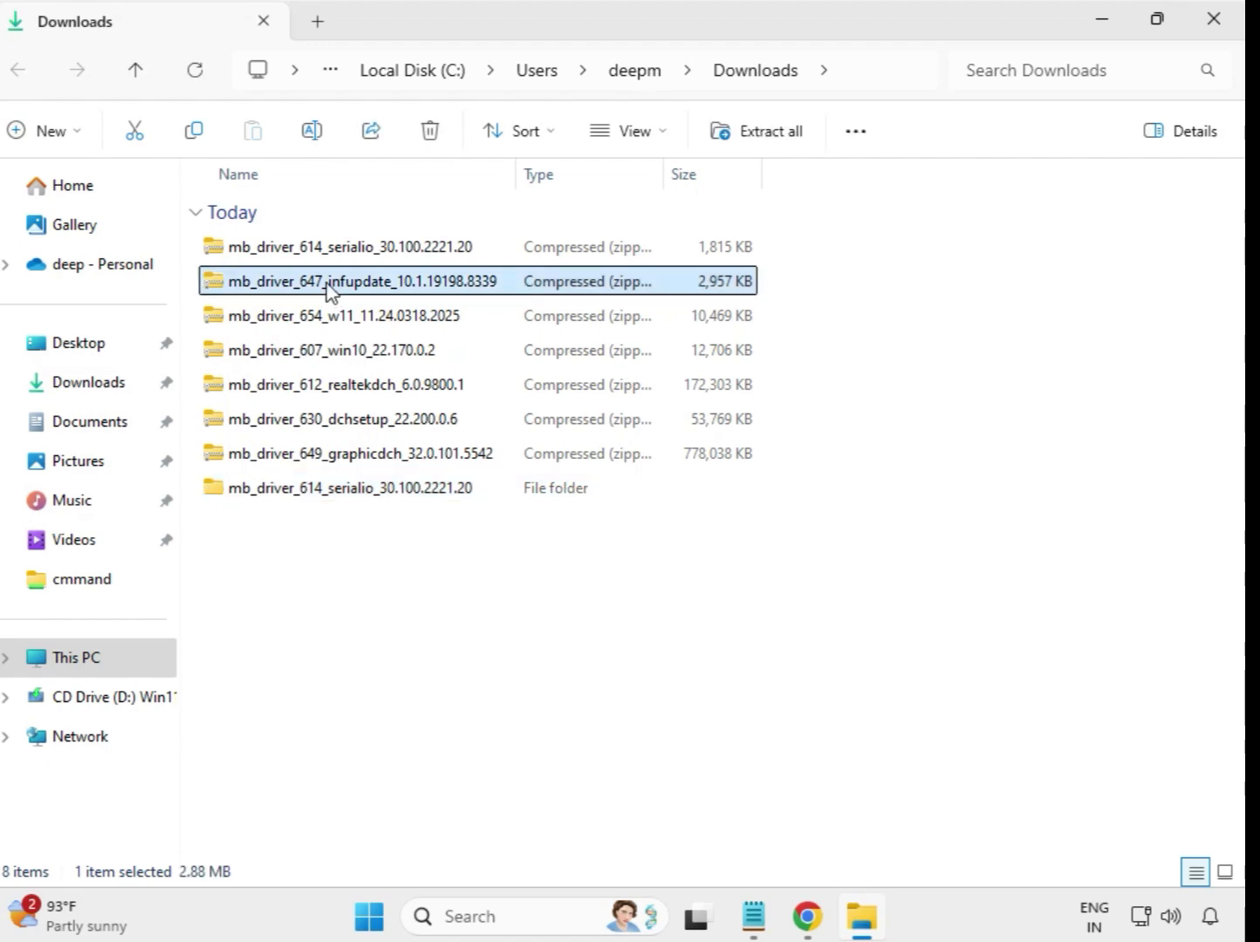
pyautogui.rightClick(328, 292)
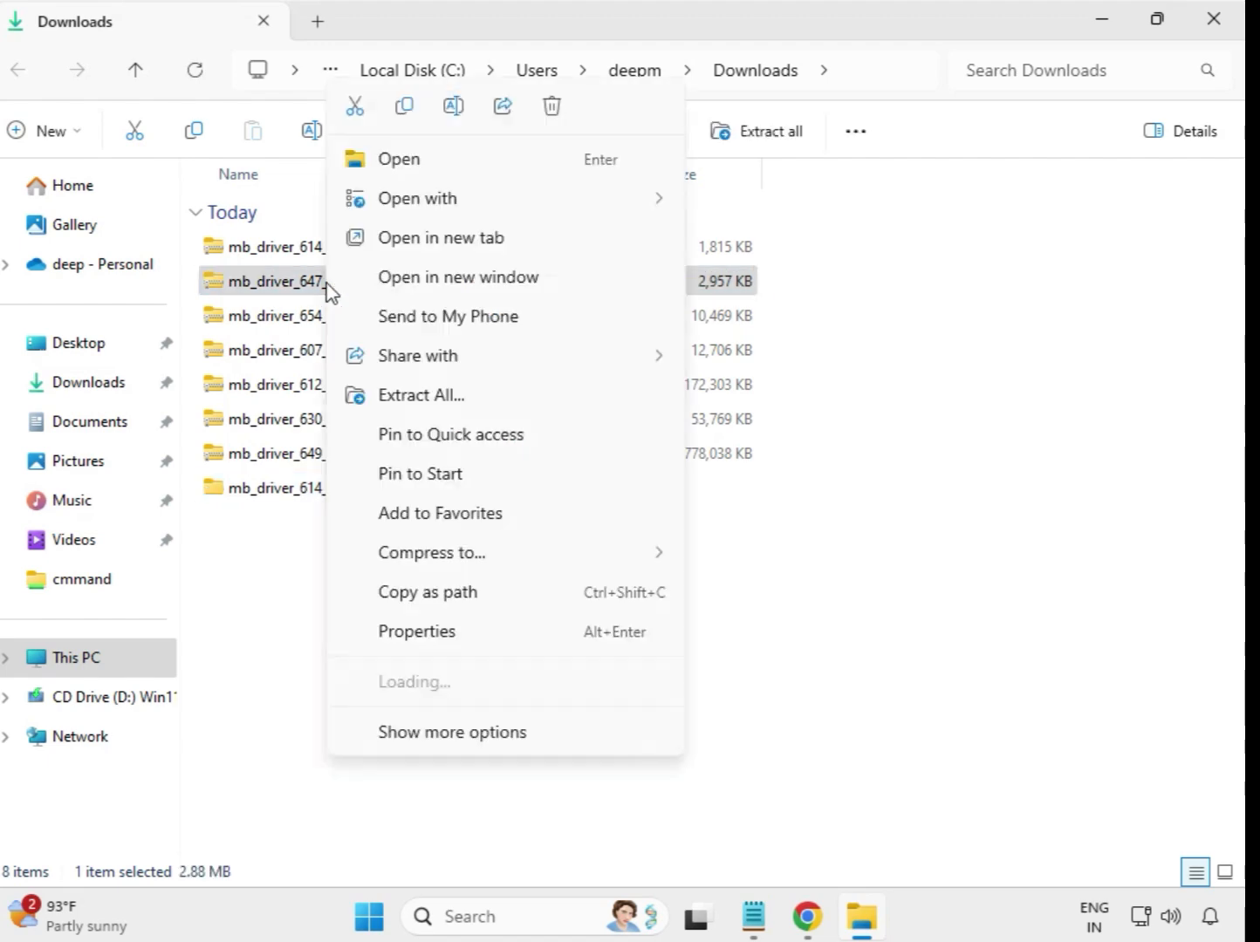
pyautogui.click(422, 395)
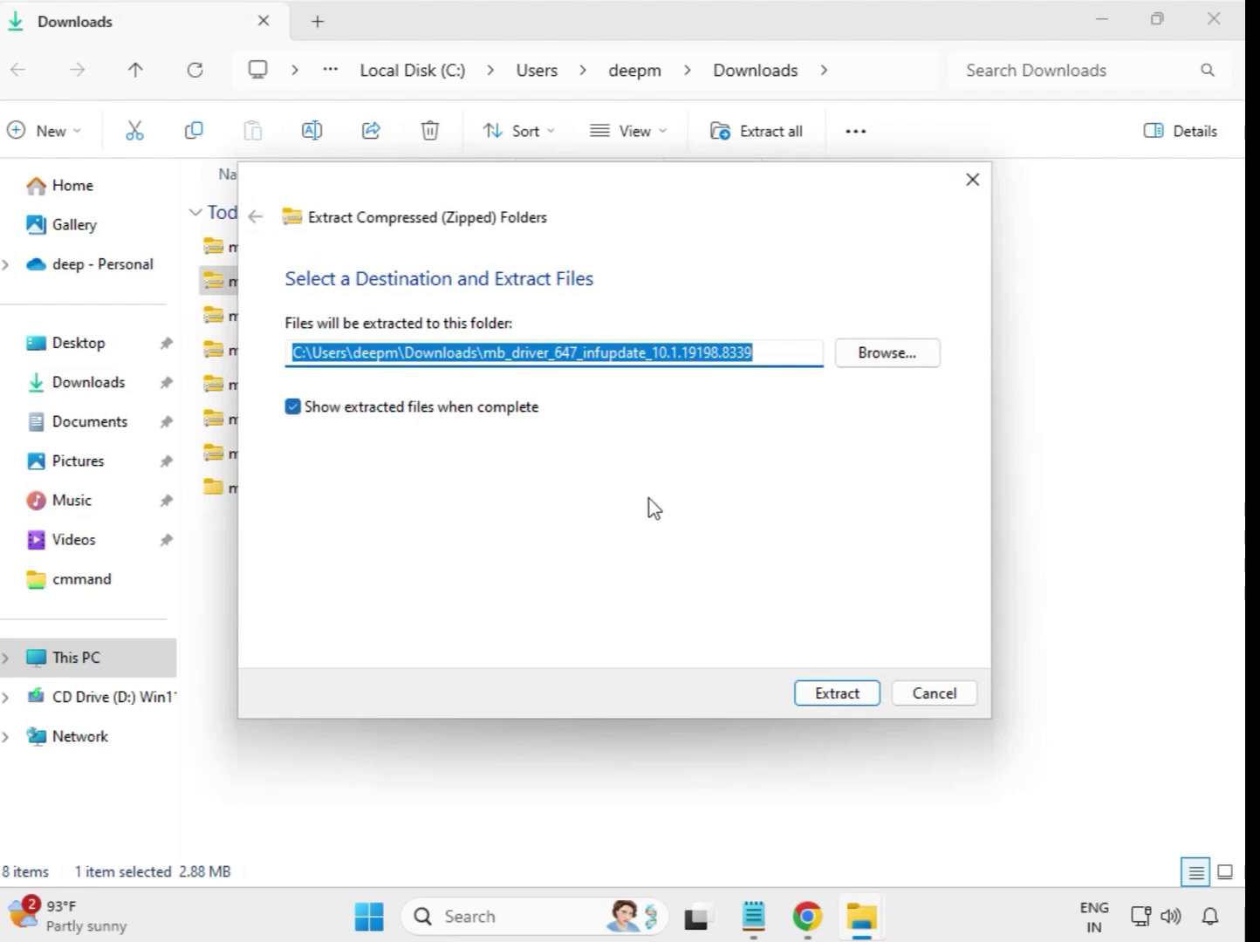
pyautogui.click(819, 705)
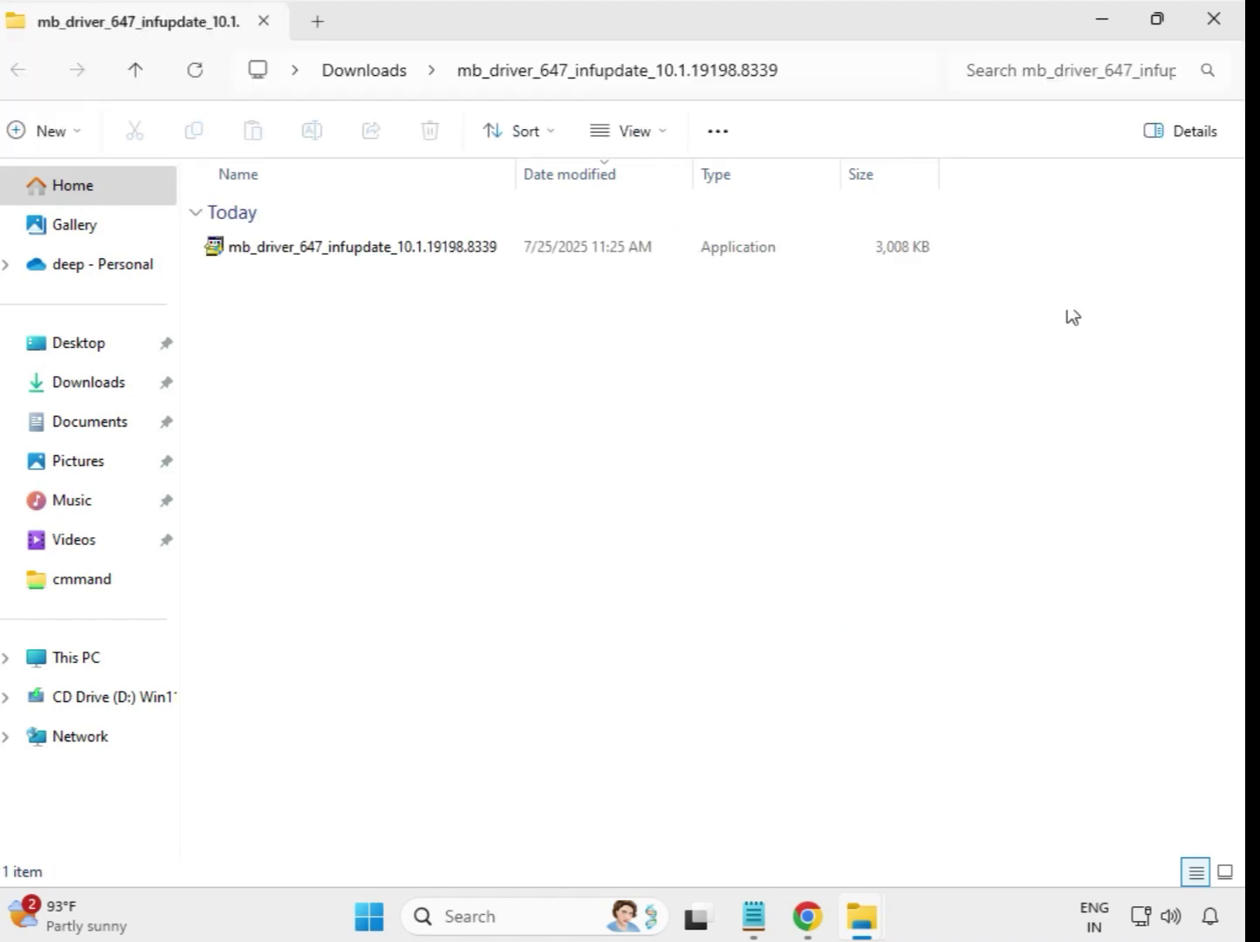
pyautogui.click(1214, 19)
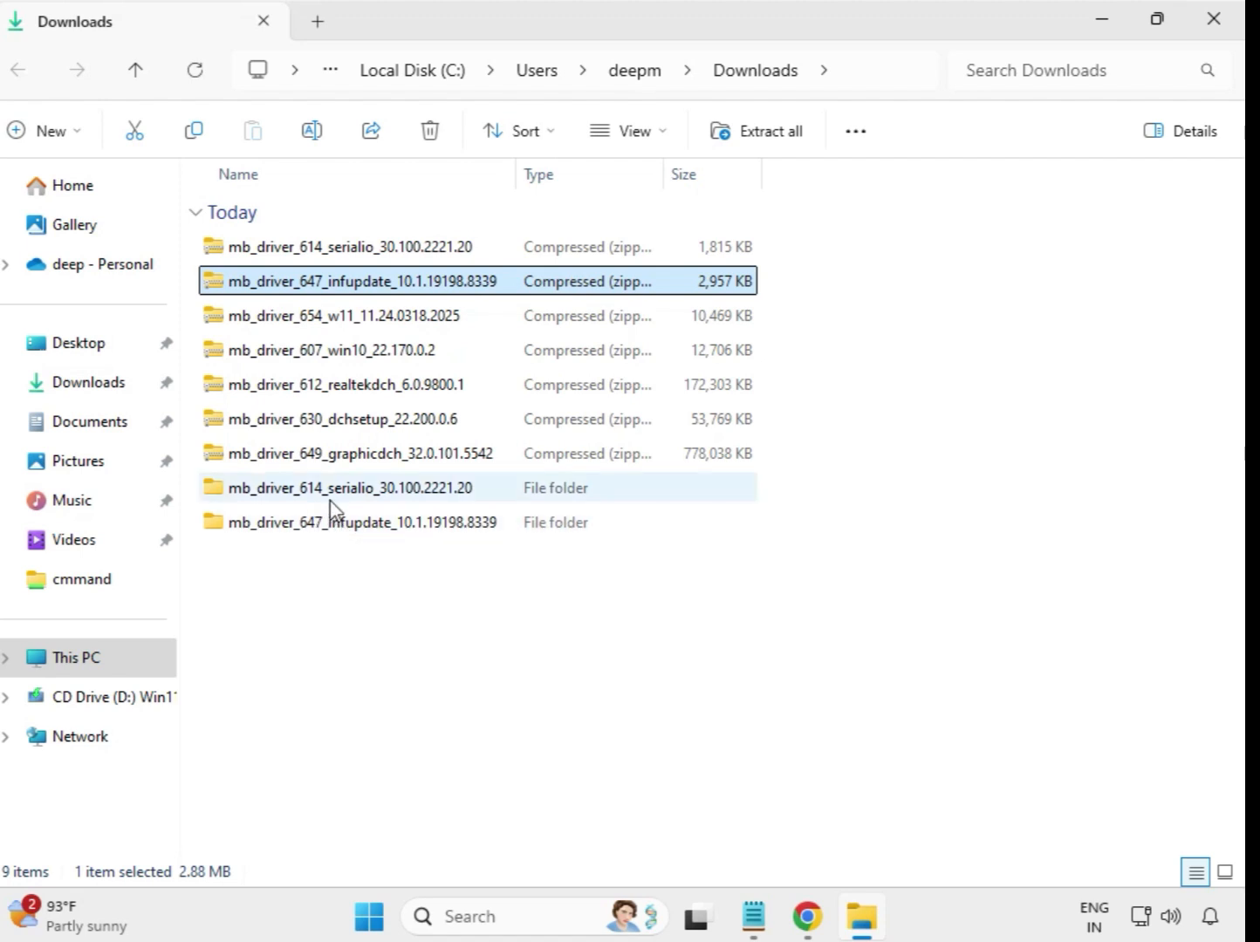
# Extract the mb_driver_654_w11_11.24.0318.2025 archive to its default folder and return to Downloads
pyautogui.click(320, 326)
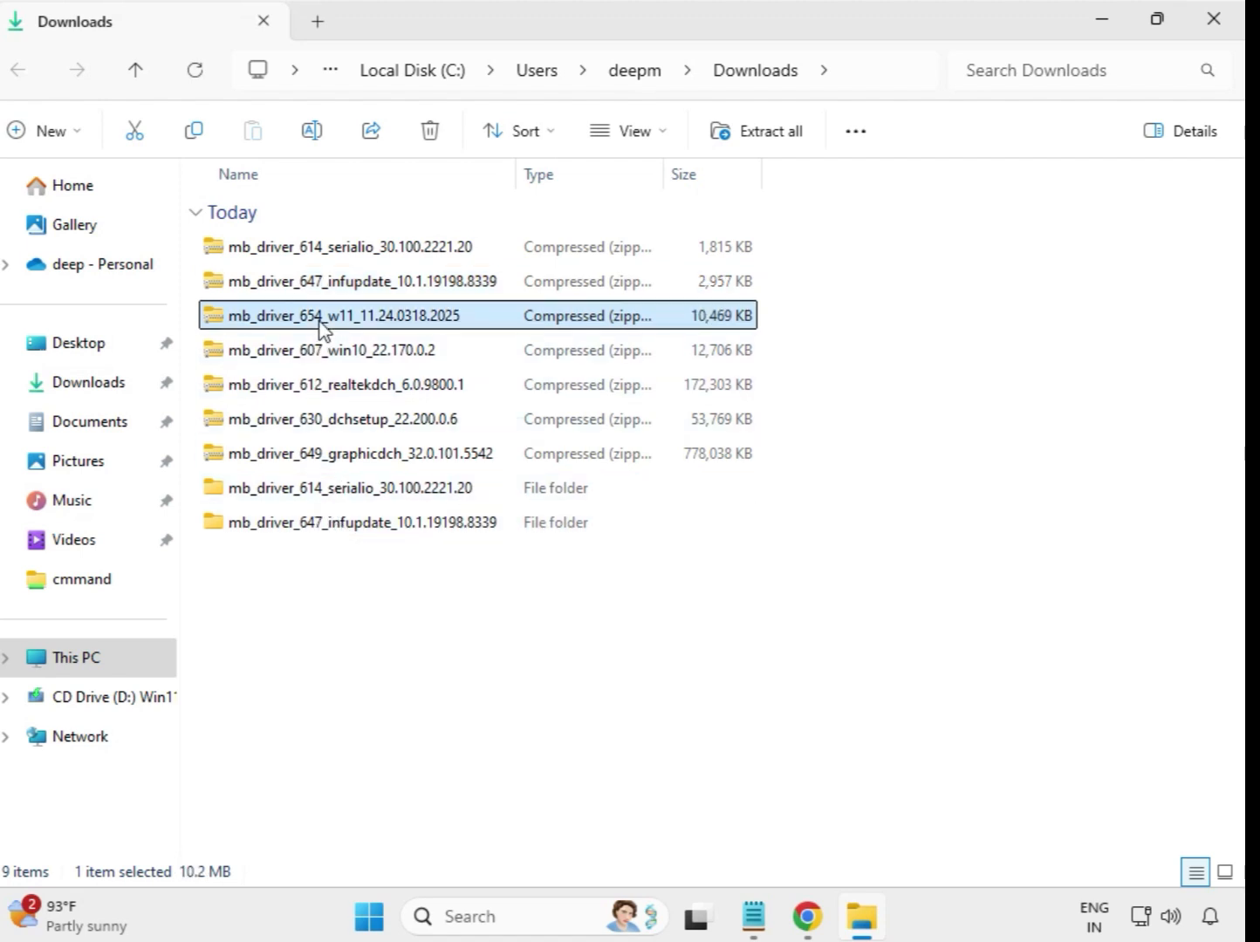
pyautogui.rightClick(320, 328)
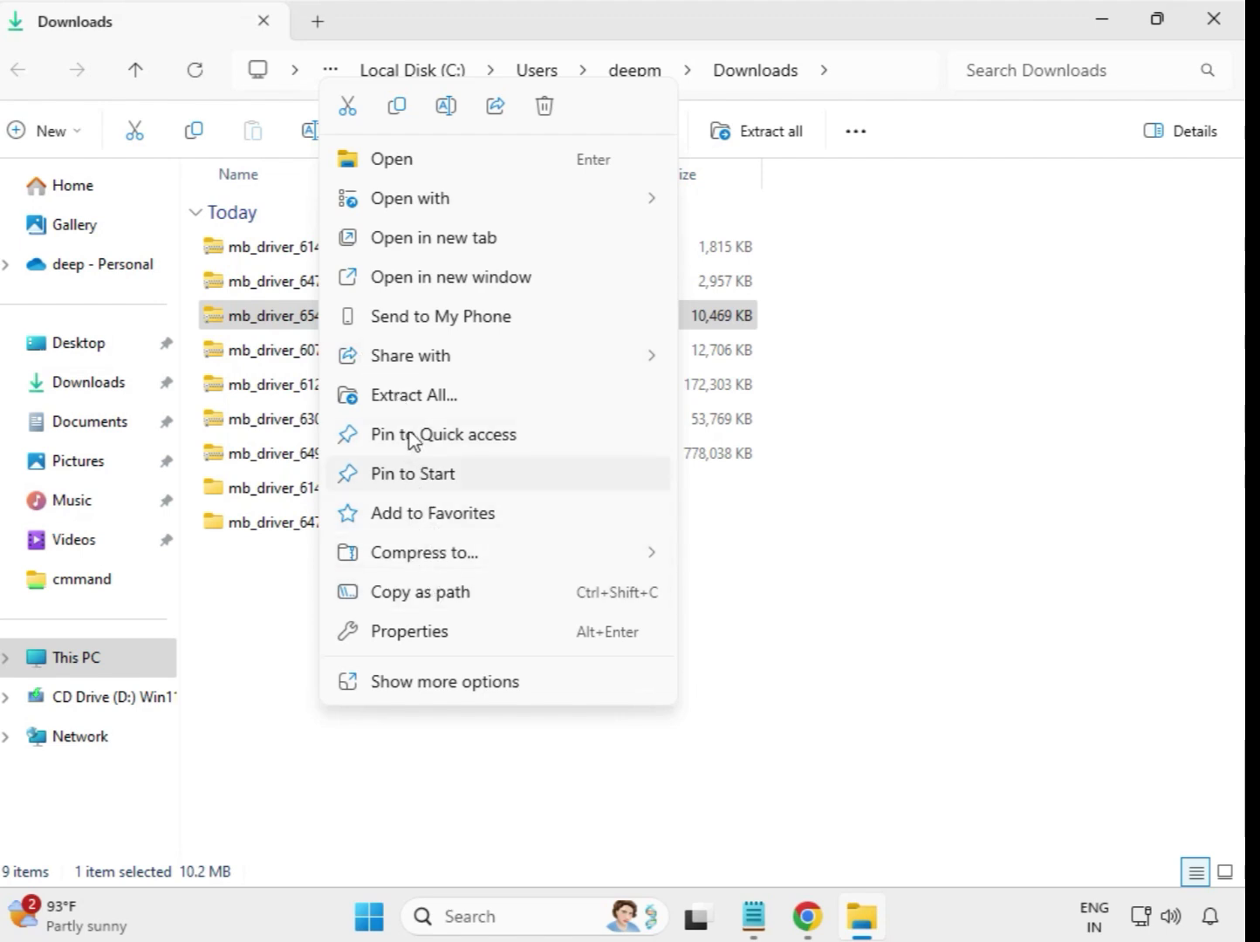
pyautogui.click(435, 398)
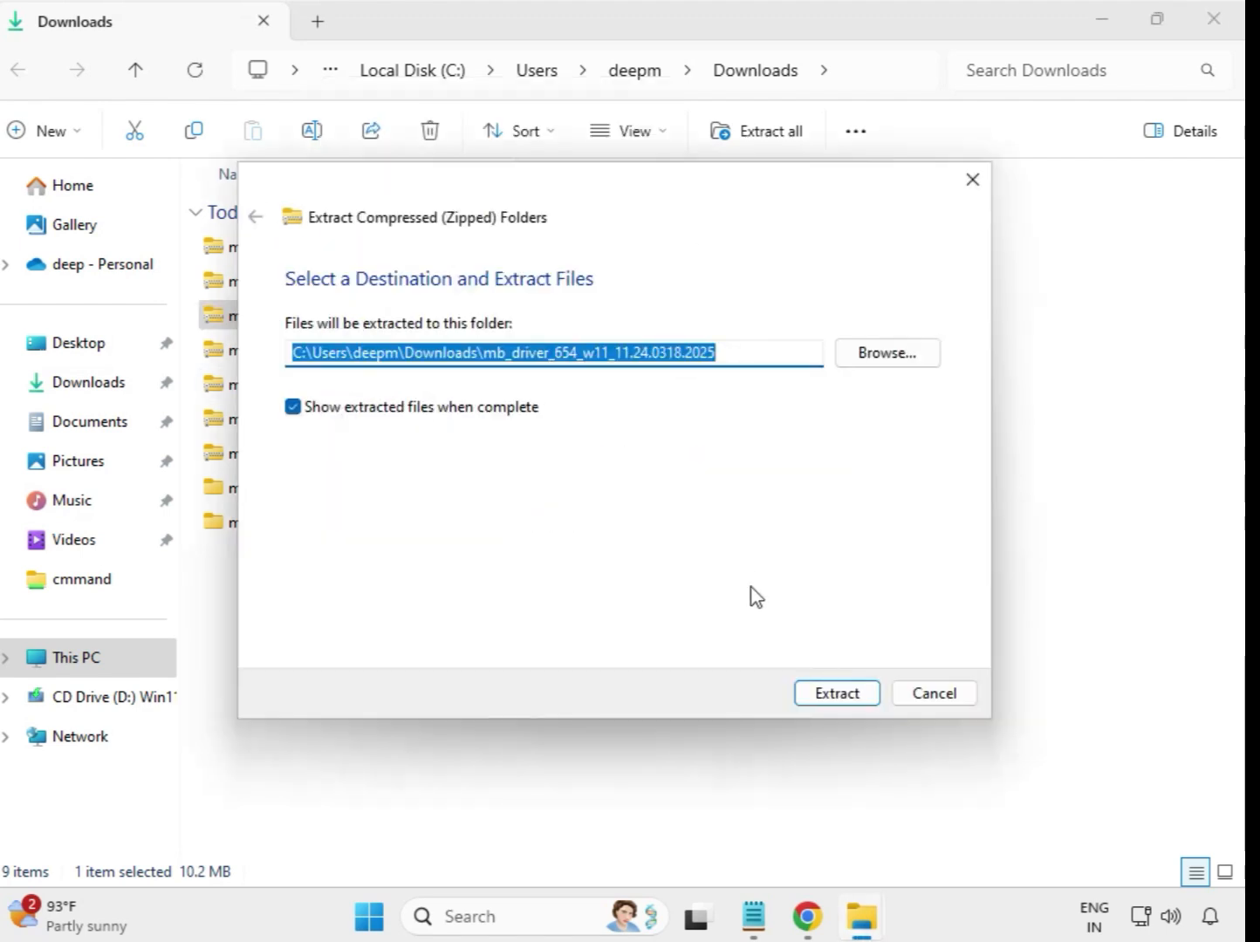
pyautogui.click(821, 696)
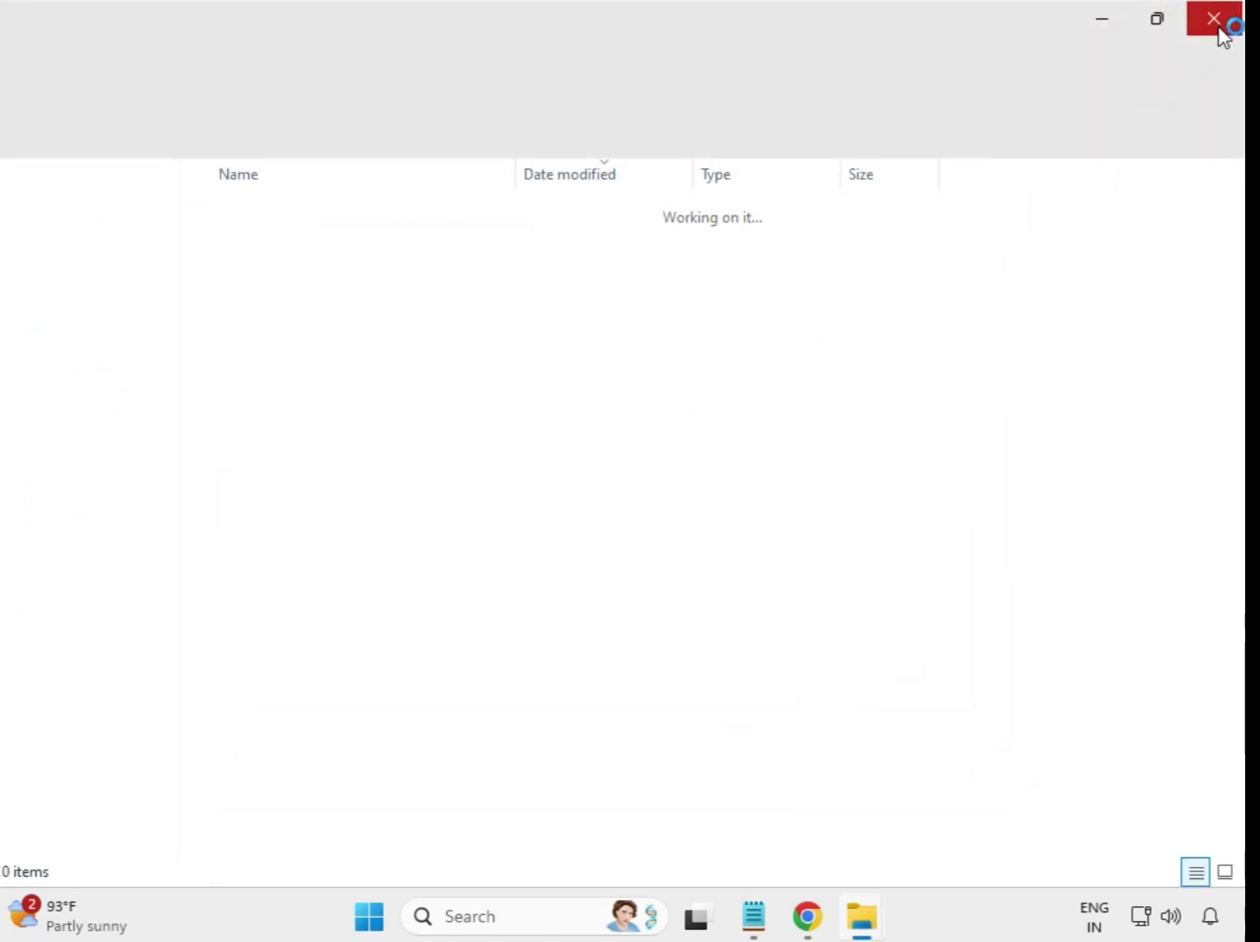
pyautogui.click(1215, 21)
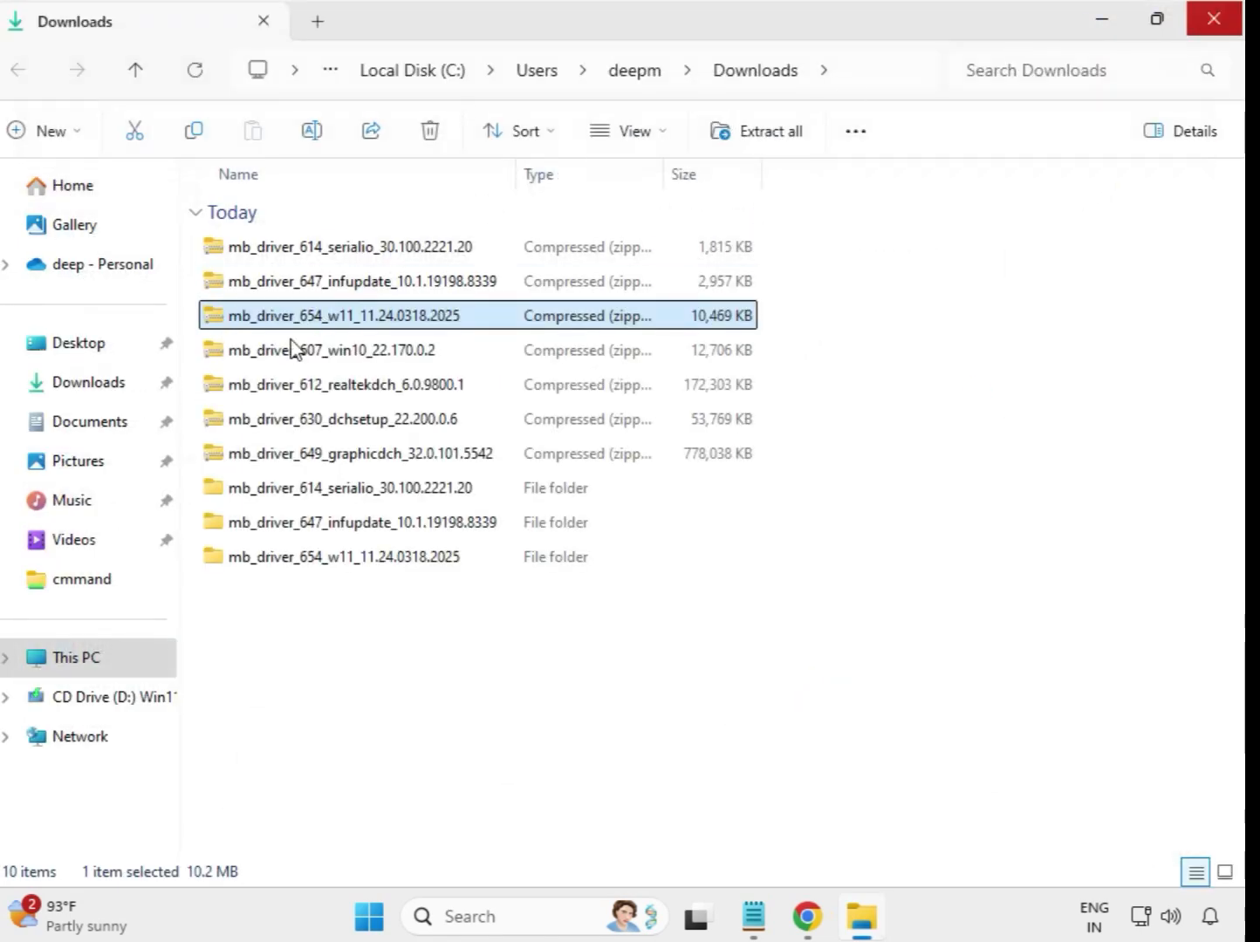
# Extract the mb_driver_607_win10_22.170.0.2 archive to its default folder and return to Downloads
pyautogui.click(288, 354)
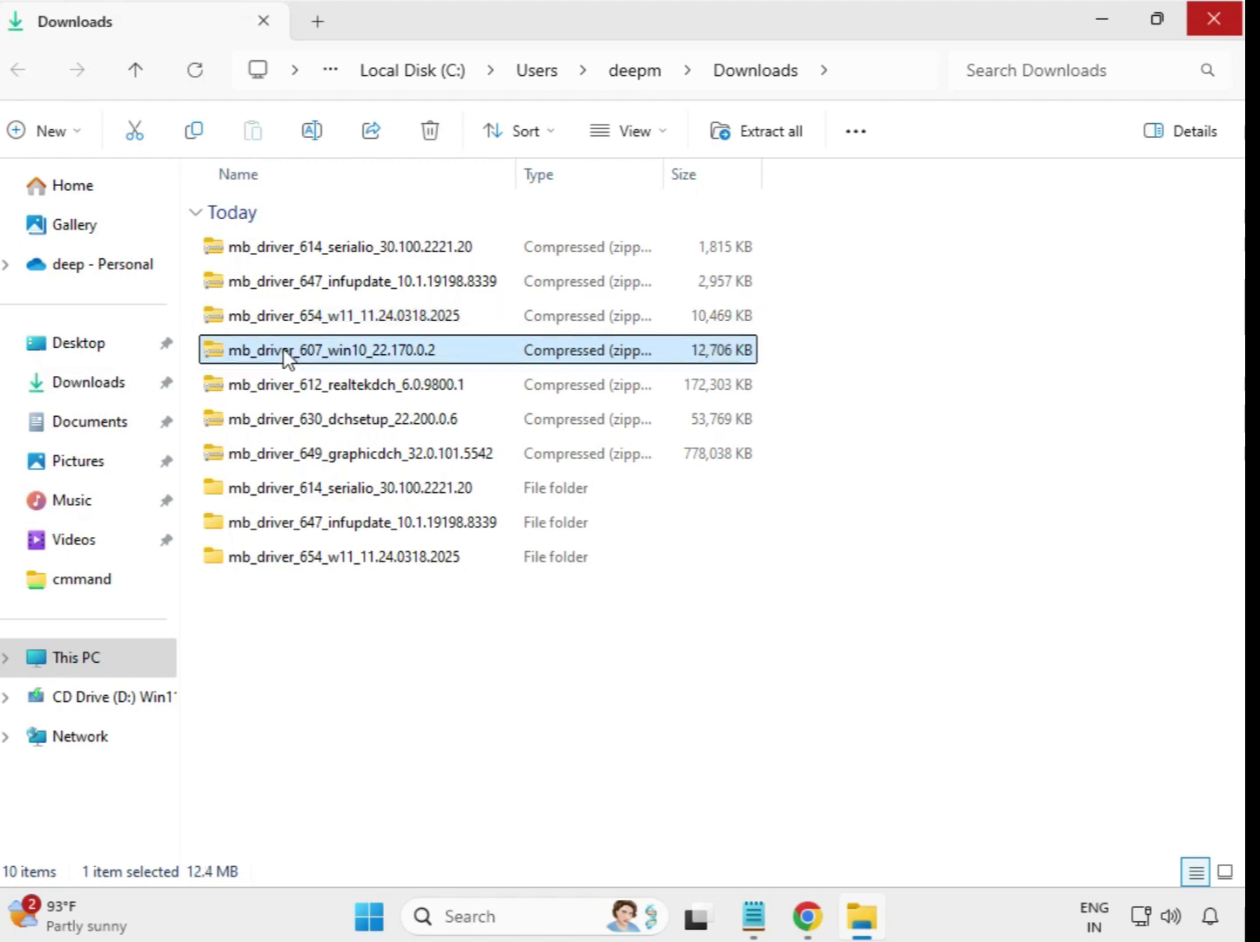
pyautogui.rightClick(288, 354)
pyautogui.click(387, 400)
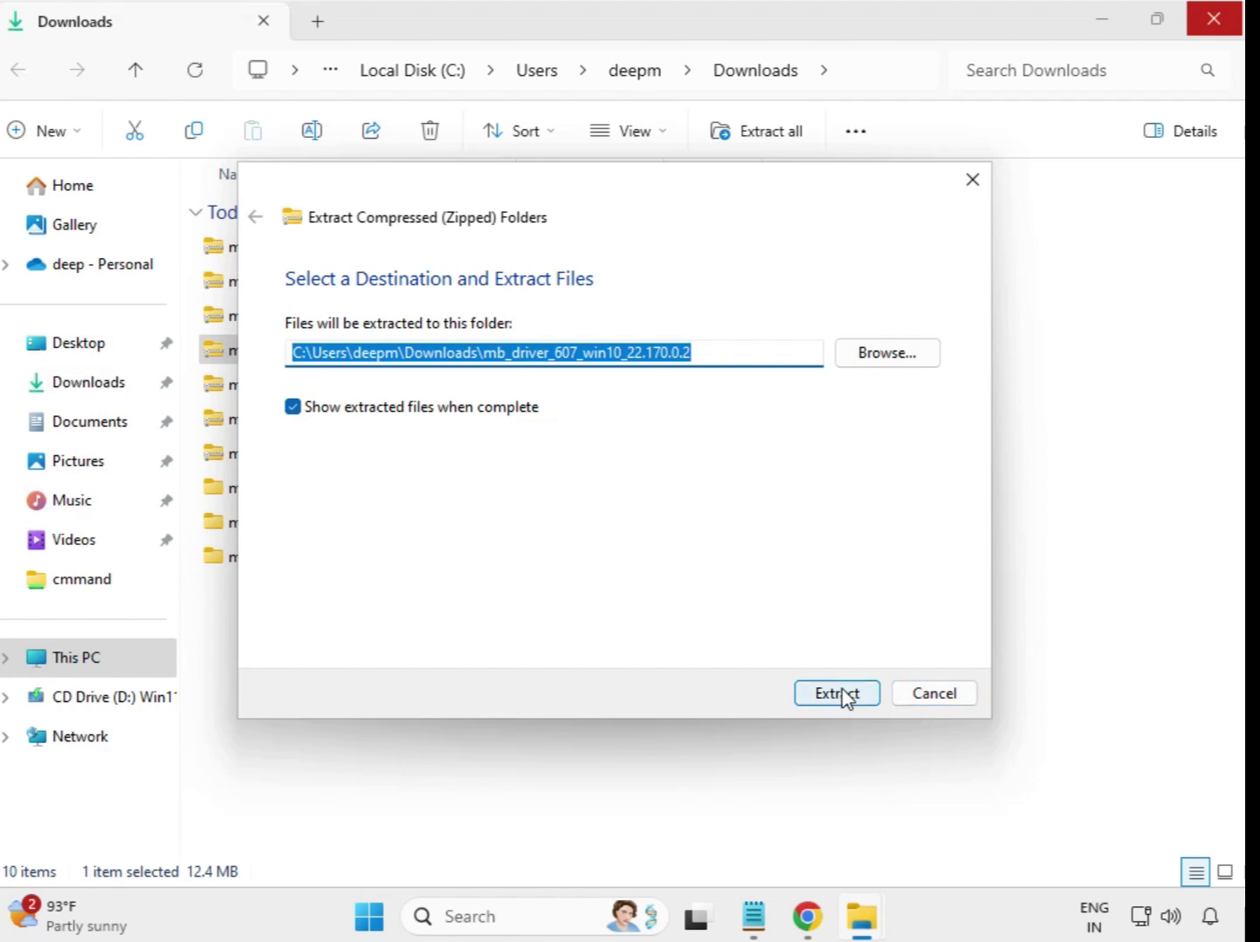
pyautogui.click(838, 693)
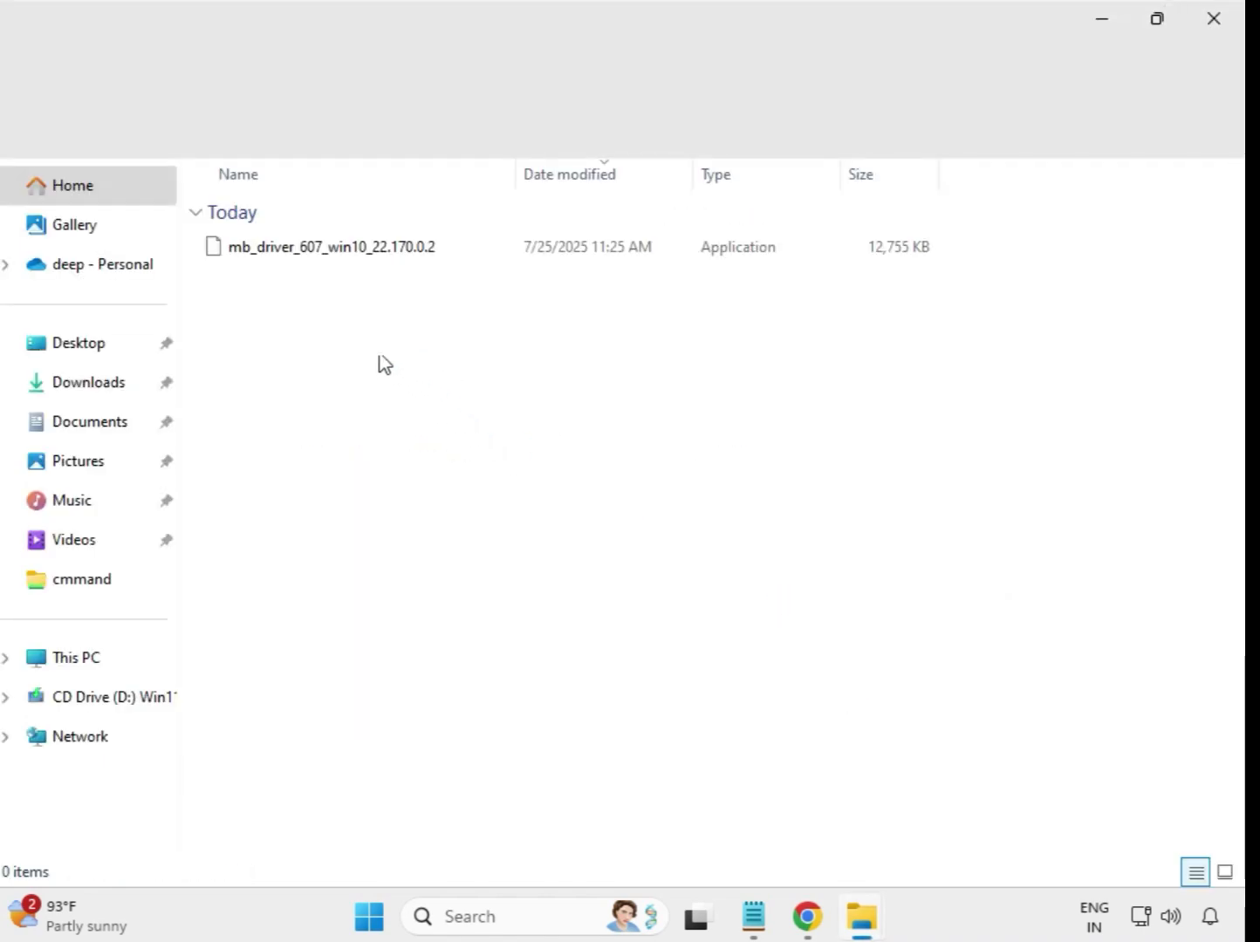
pyautogui.click(1230, 17)
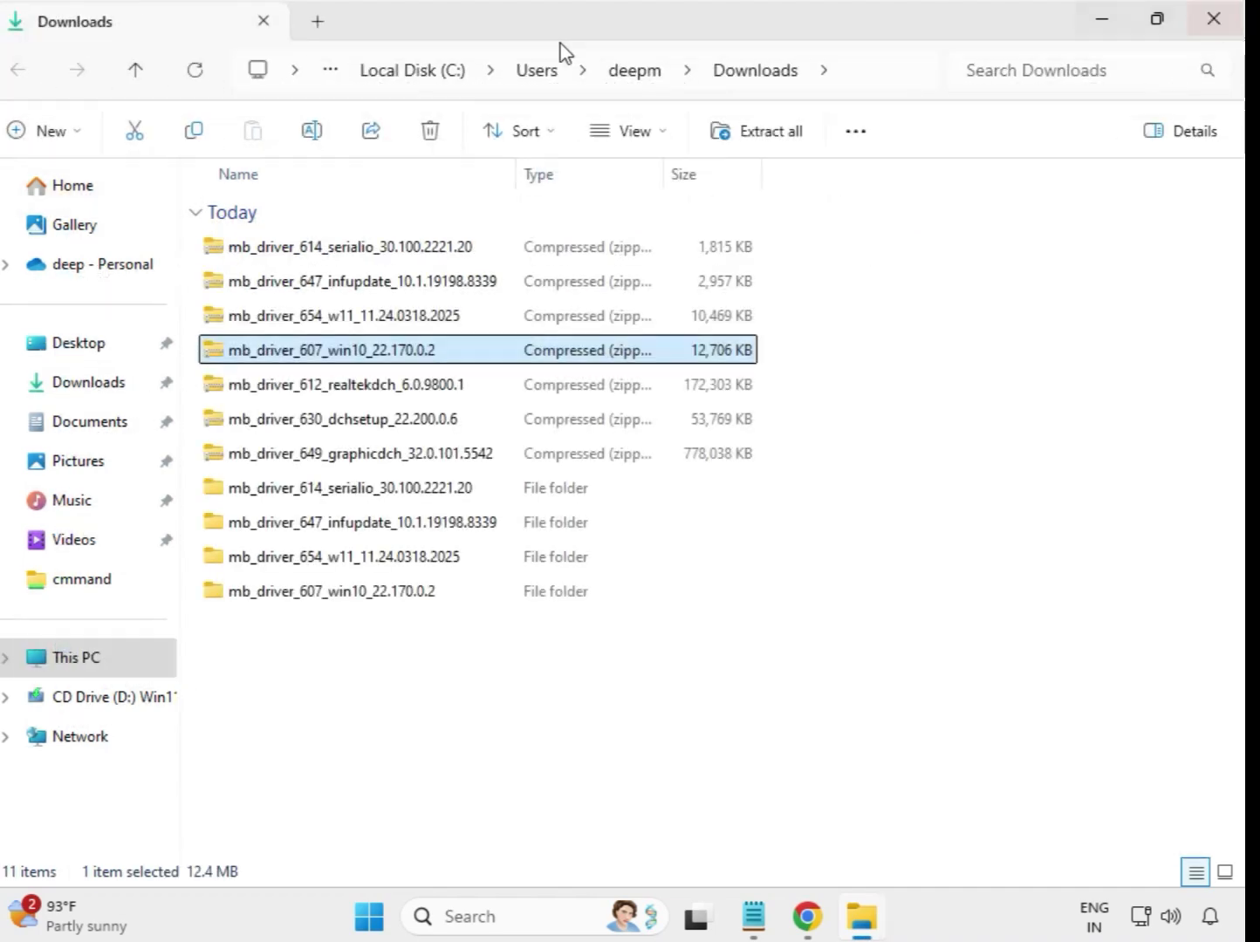
# Extract the mb_driver_612_realtekdch_6.0.9800.1 archive to its default folder and return to Downloads
pyautogui.click(356, 395)
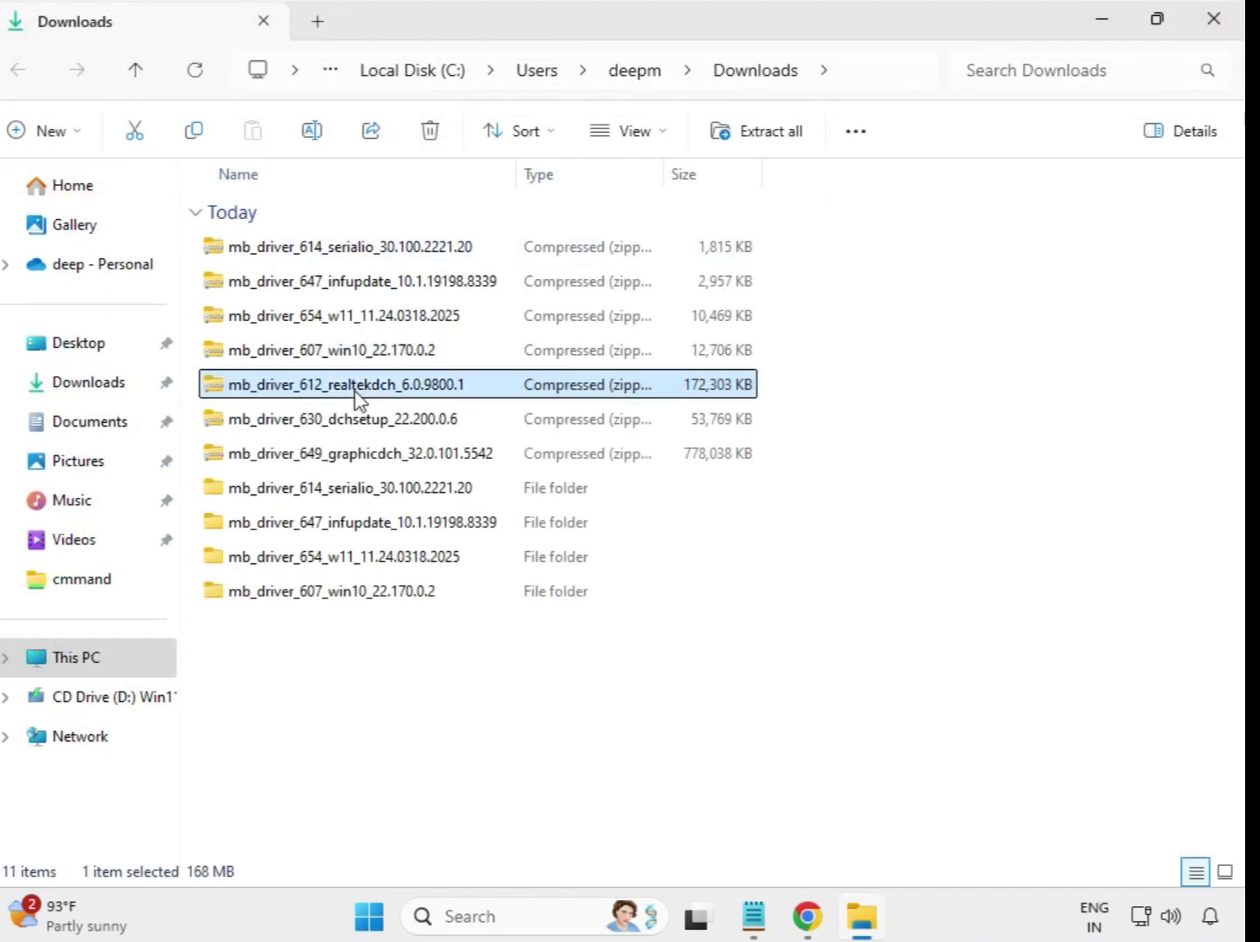
pyautogui.rightClick(356, 394)
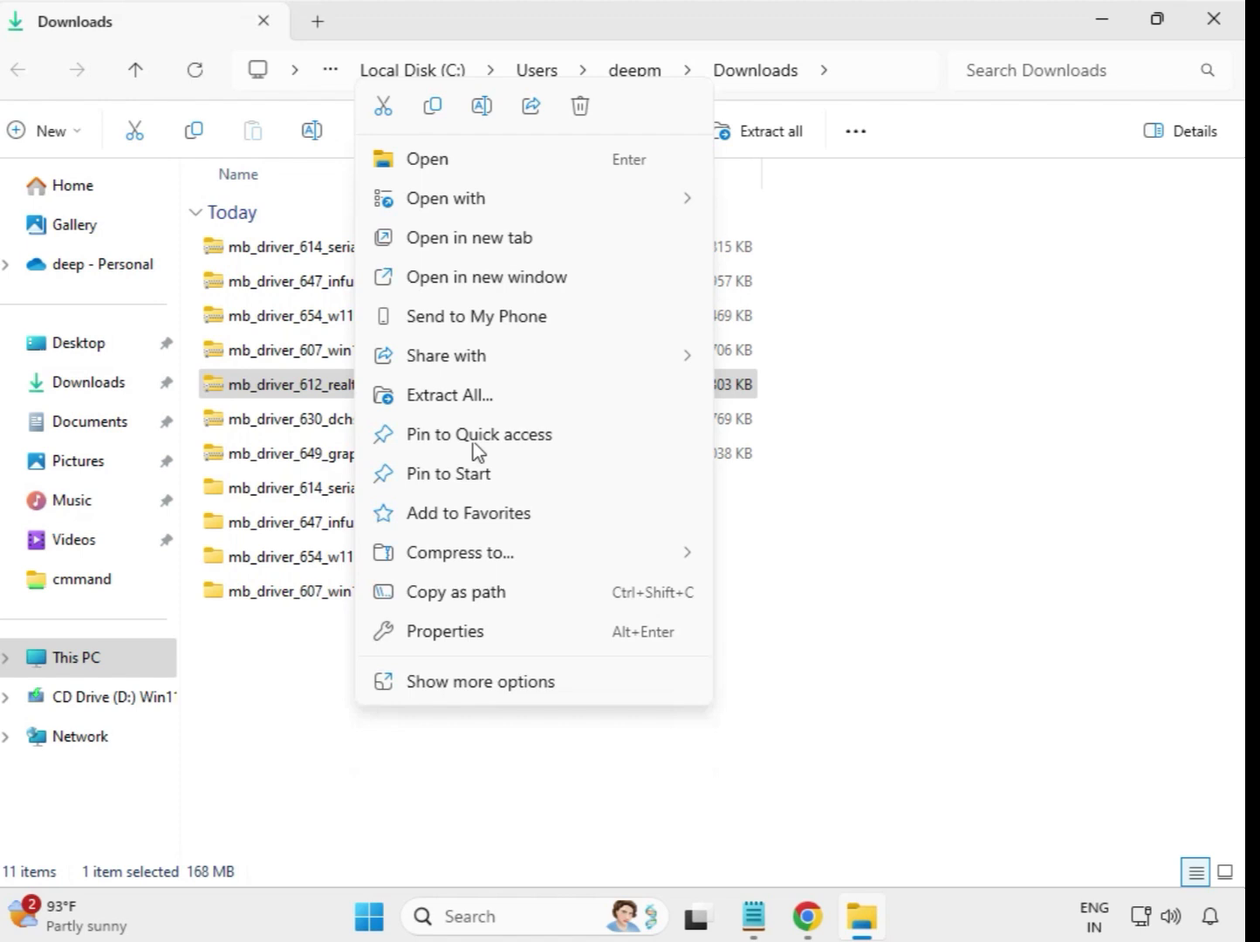
pyautogui.click(489, 397)
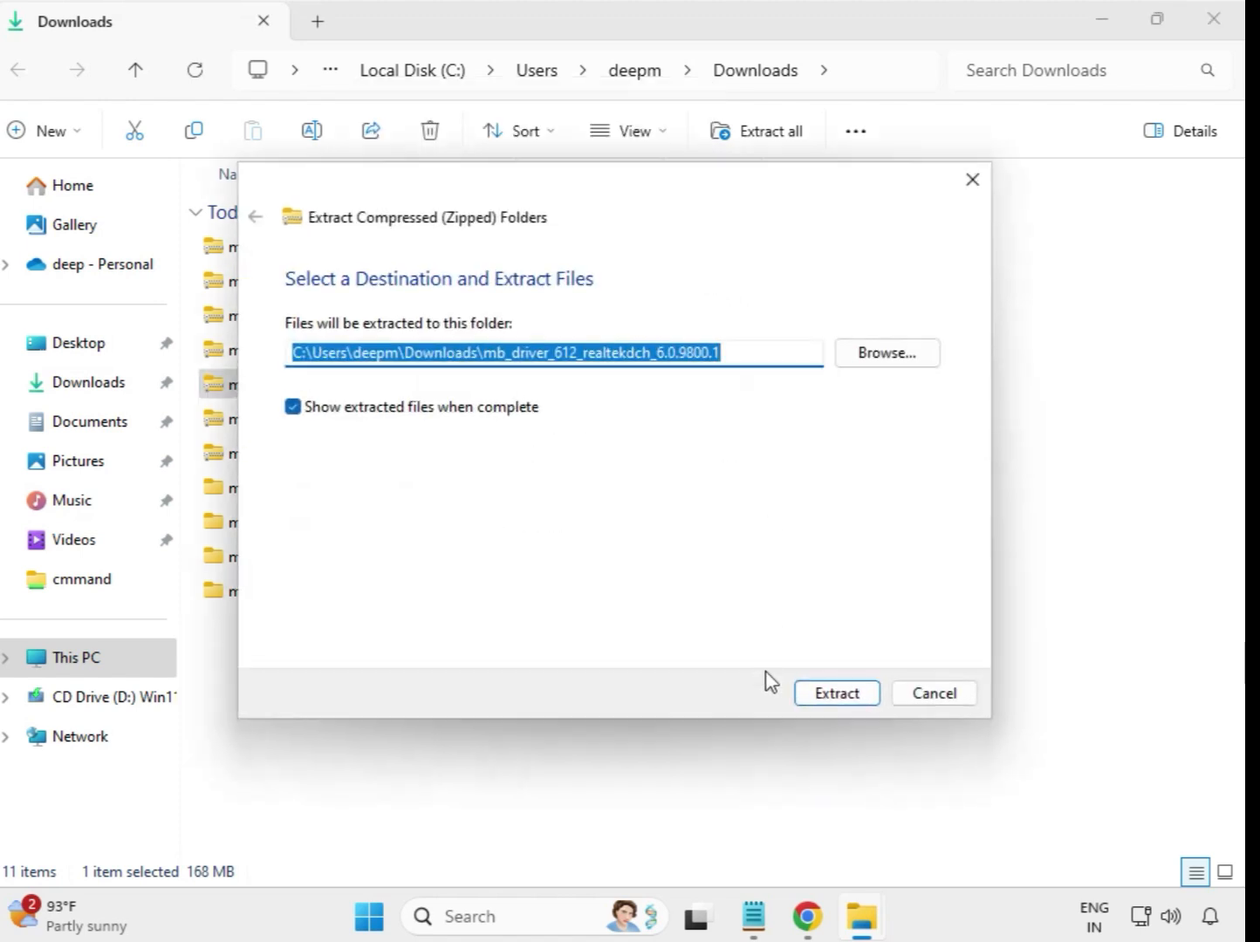
pyautogui.click(830, 698)
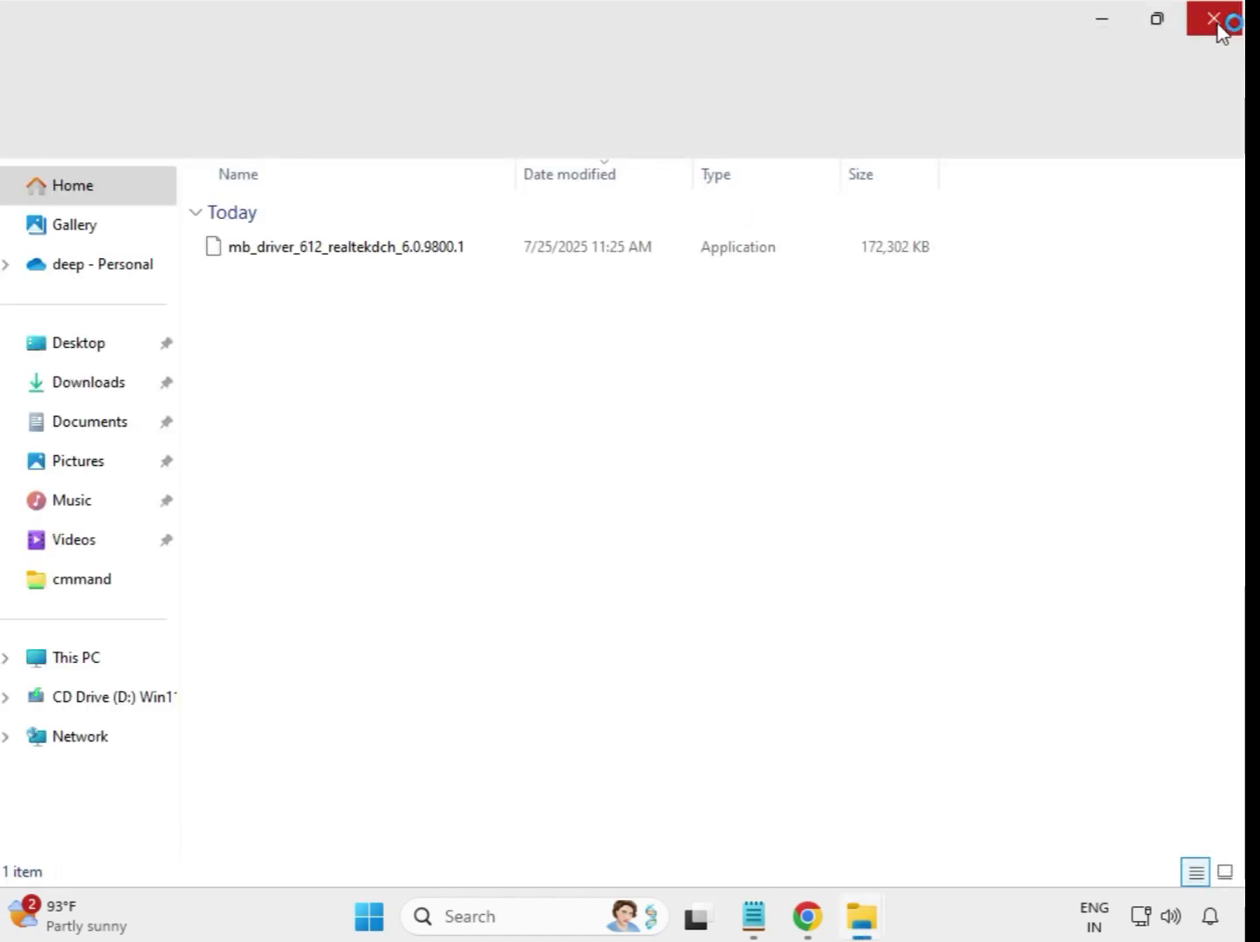
pyautogui.click(1218, 27)
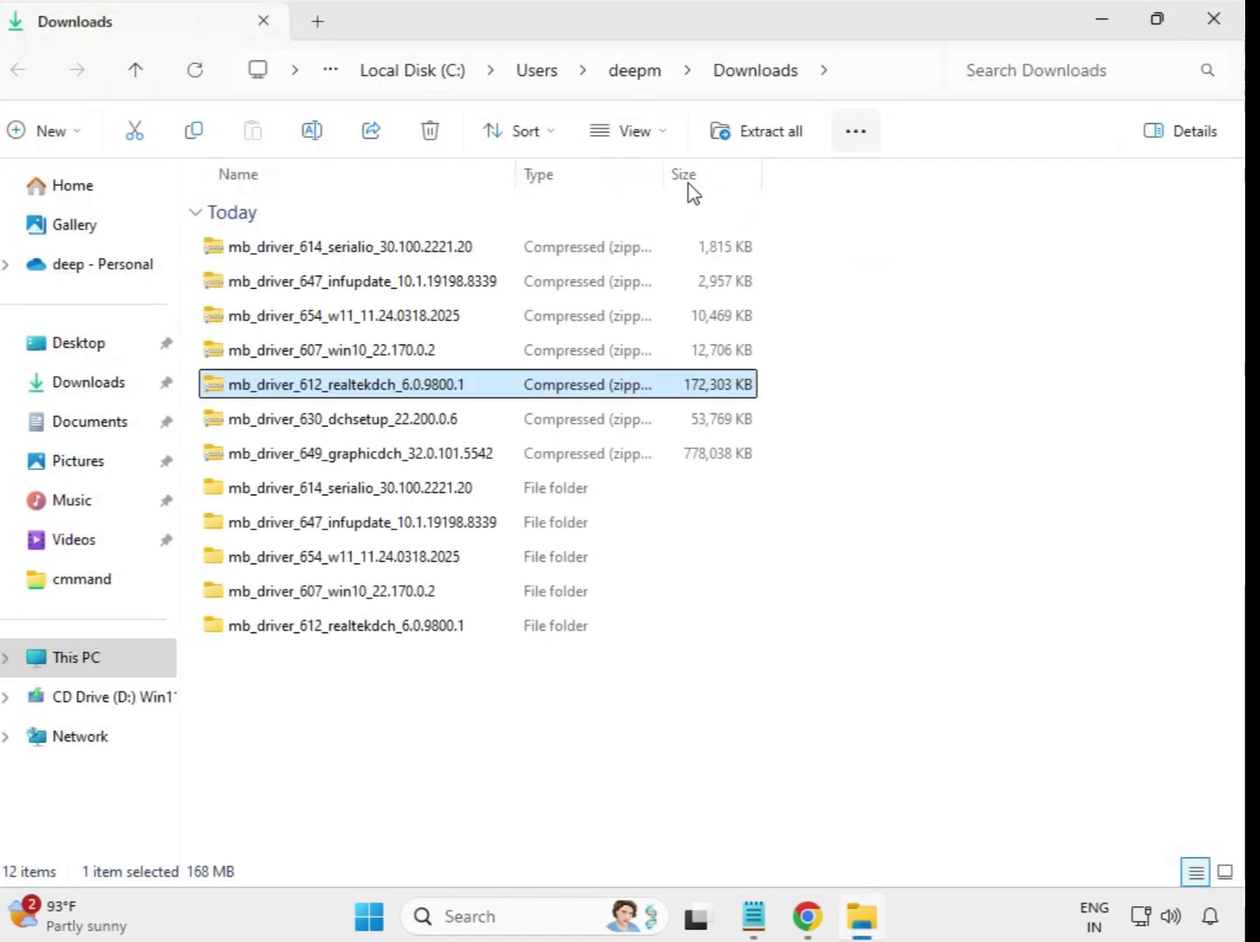
# Extract the mb_driver_630_dchsetup_22.200.0.6 archive to its default folder and return to Downloads
pyautogui.click(348, 424)
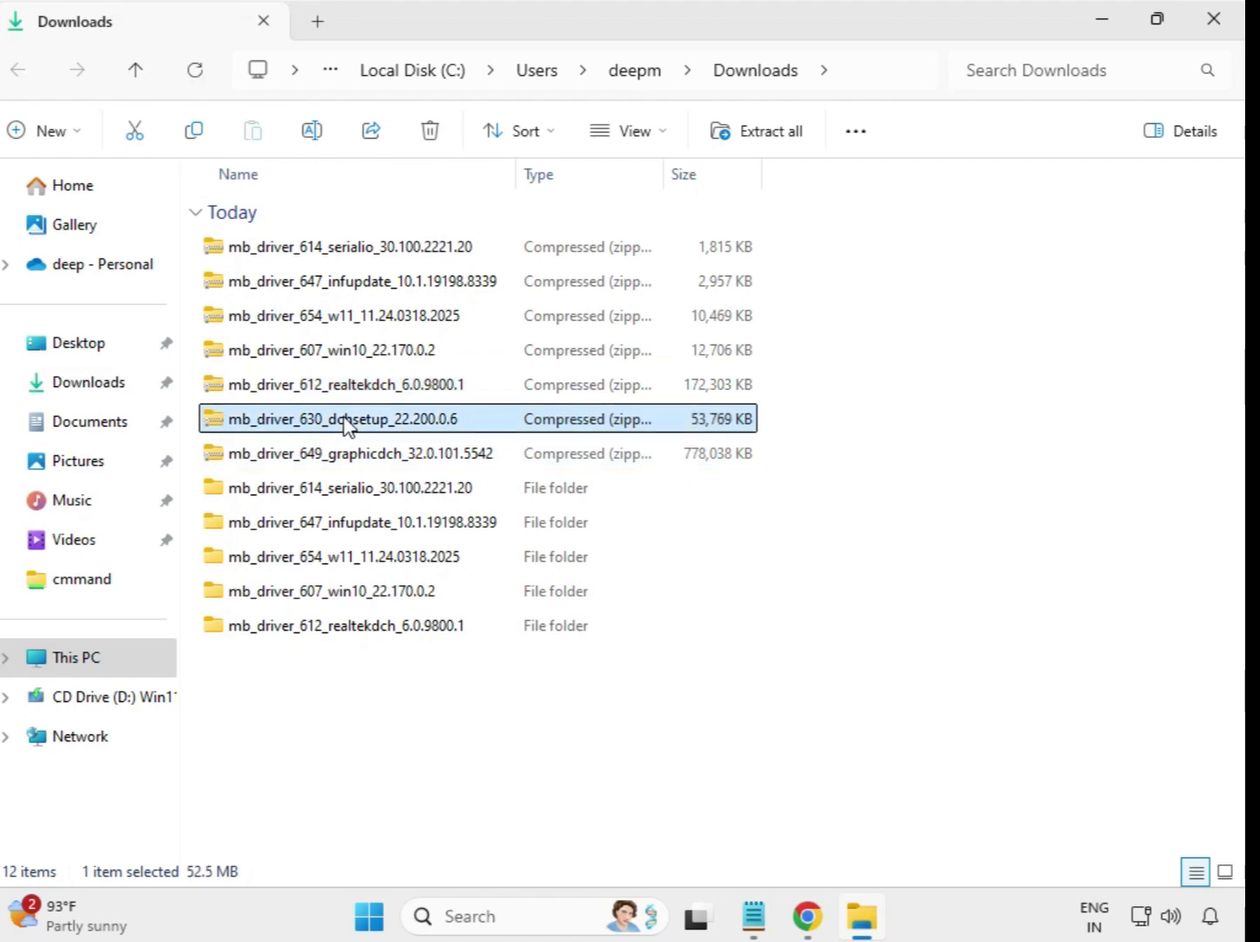
pyautogui.rightClick(348, 424)
pyautogui.click(437, 415)
pyautogui.click(833, 694)
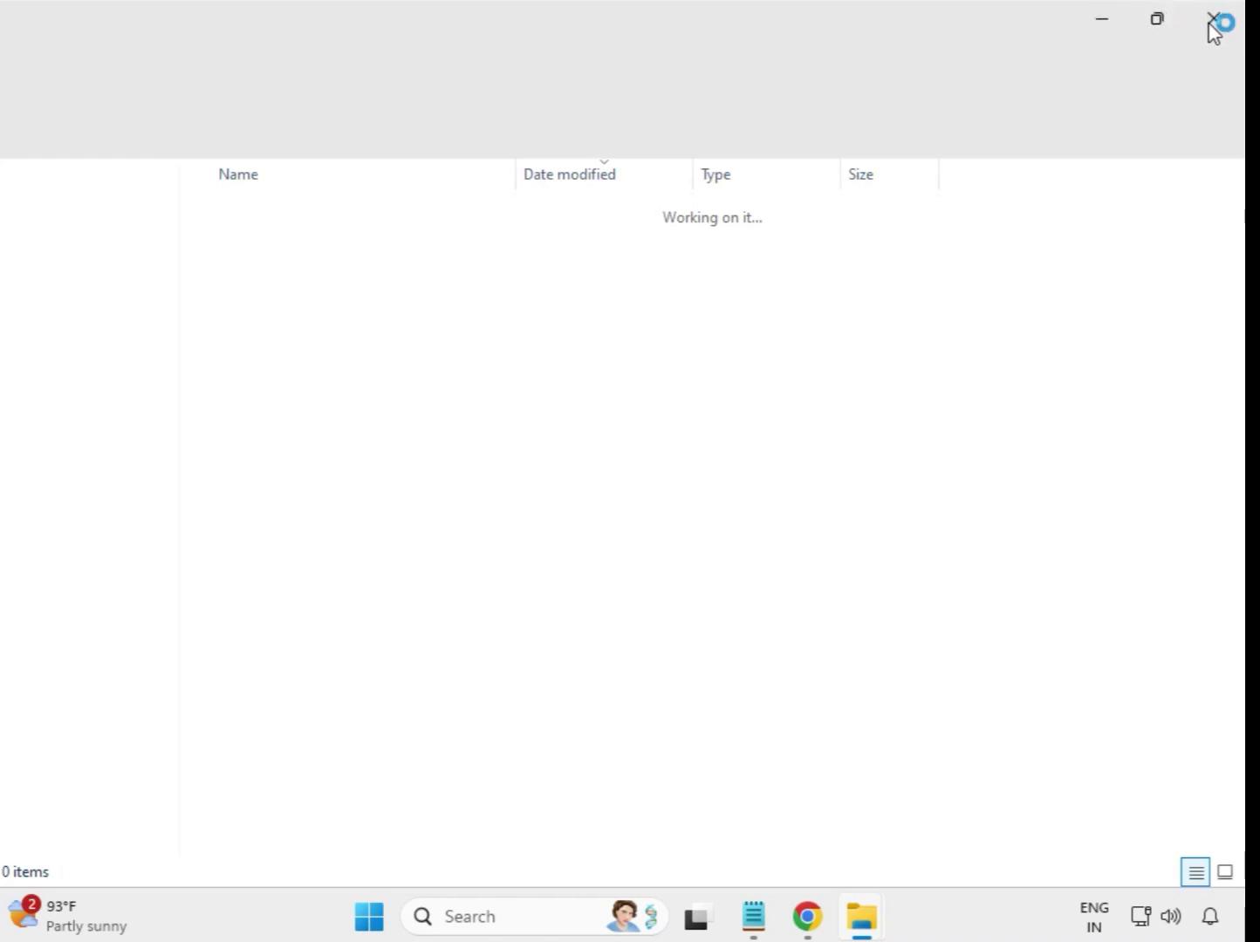
pyautogui.click(1211, 24)
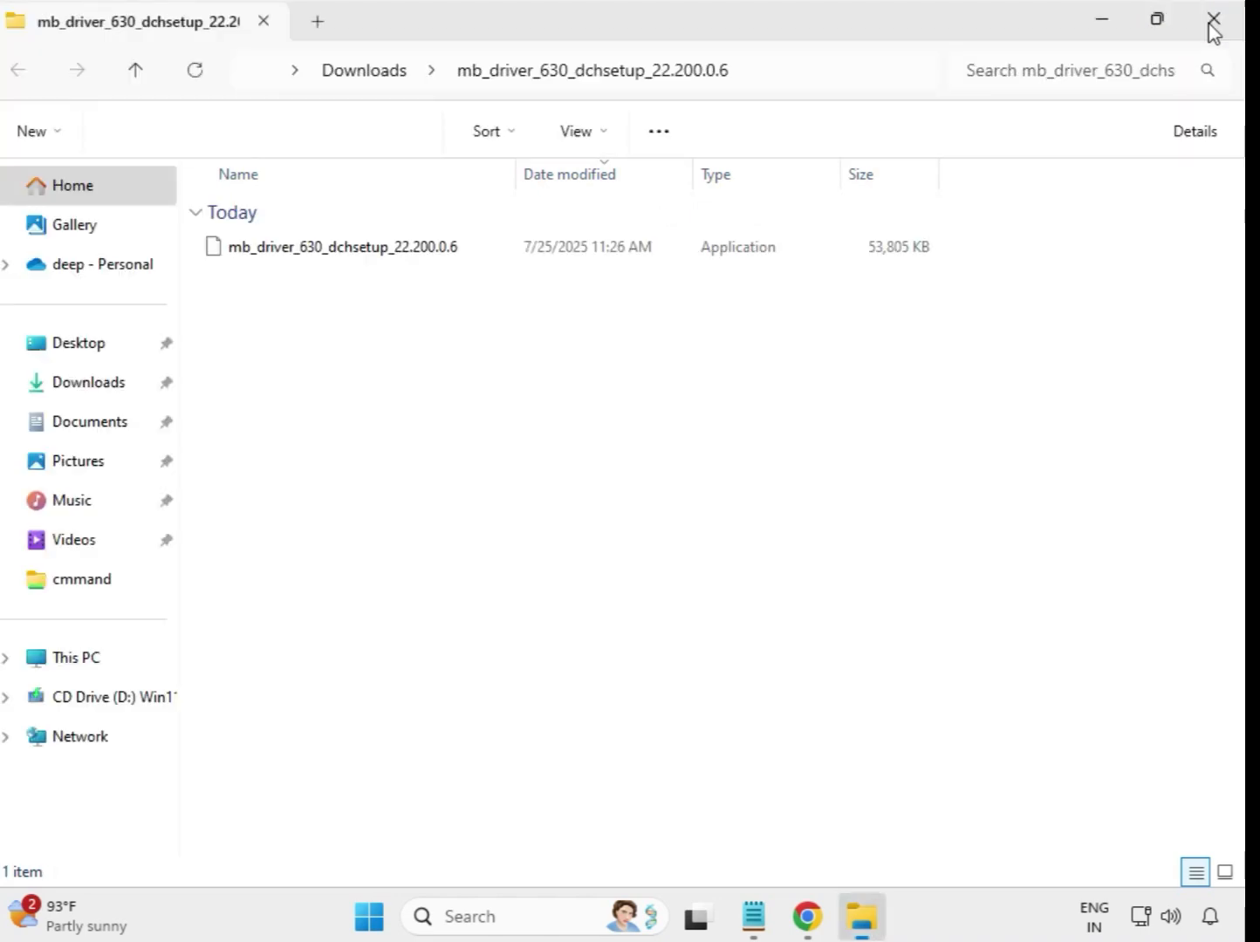
# Extract the mb_driver_649_graphicdch_32.0.101.5542 archive to its default folder and return to Downloads
pyautogui.click(382, 462)
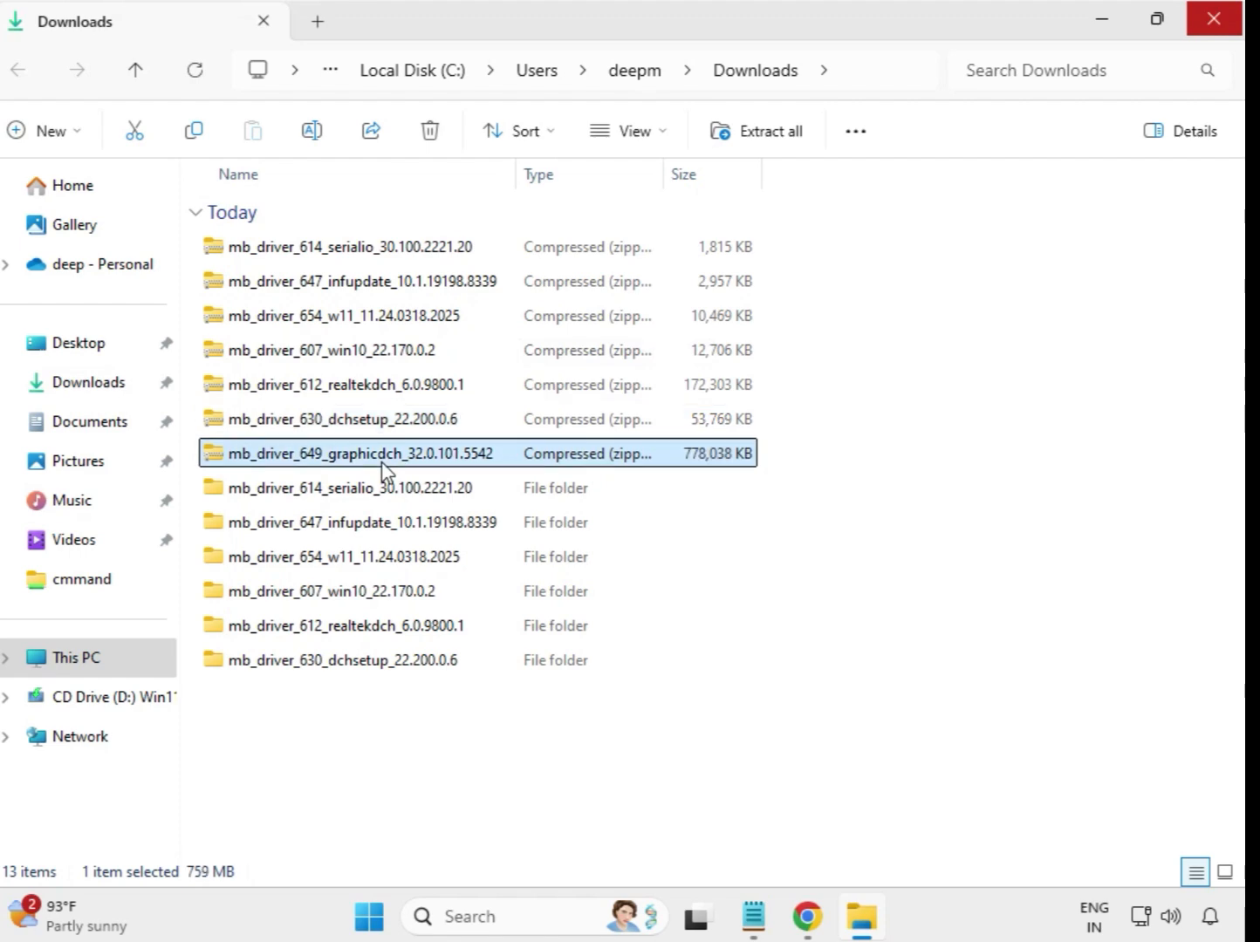
pyautogui.rightClick(382, 463)
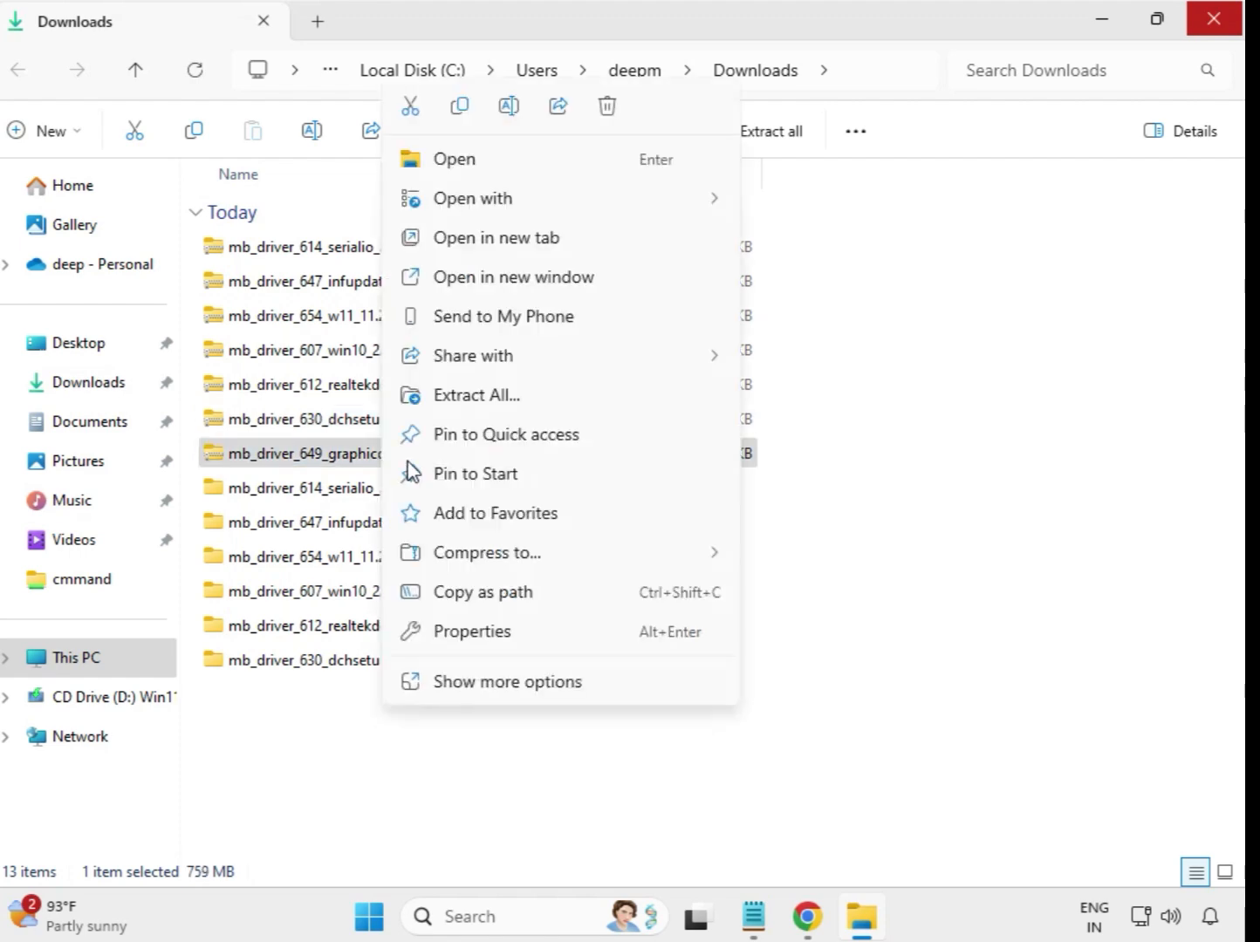
pyautogui.click(498, 398)
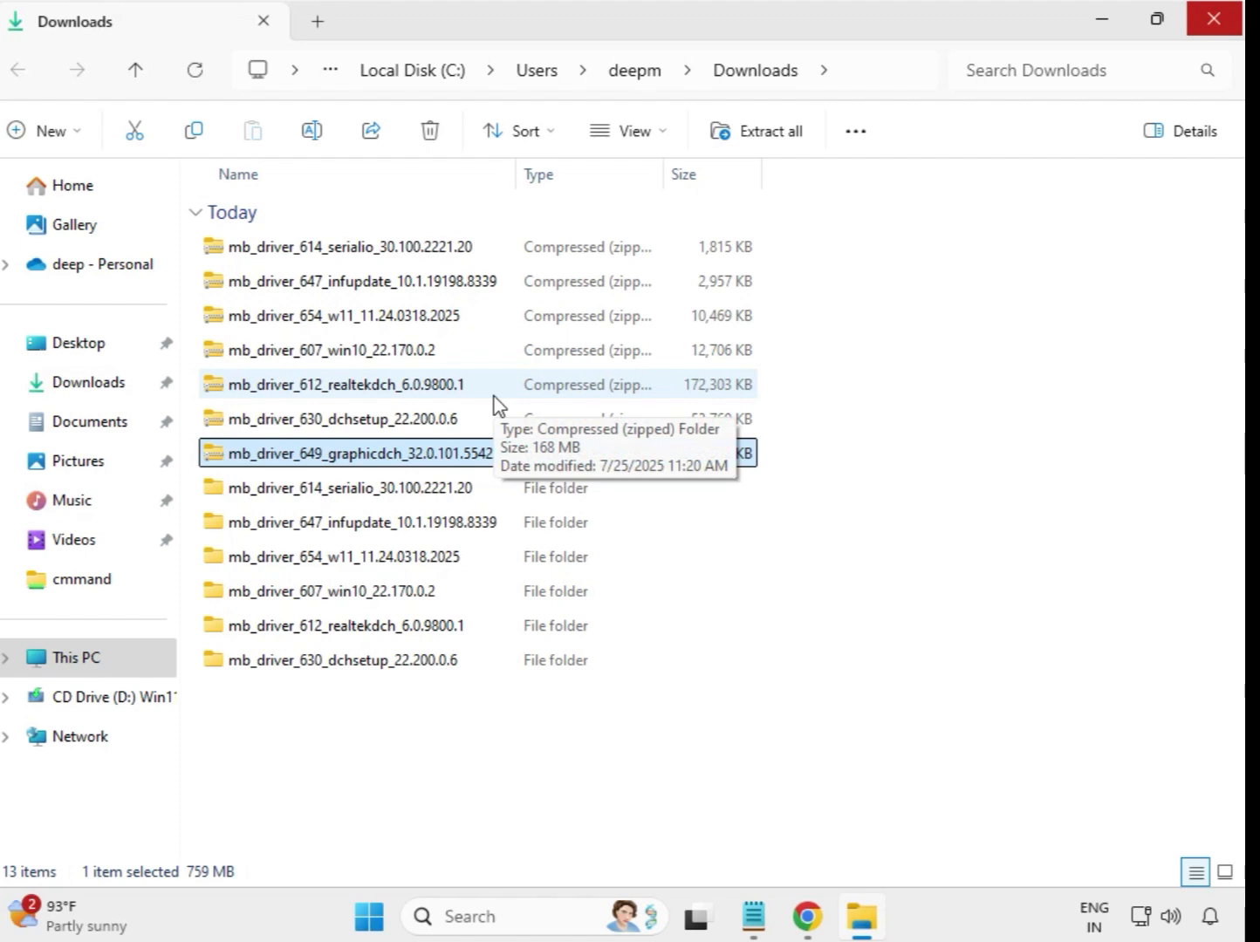
pyautogui.click(832, 695)
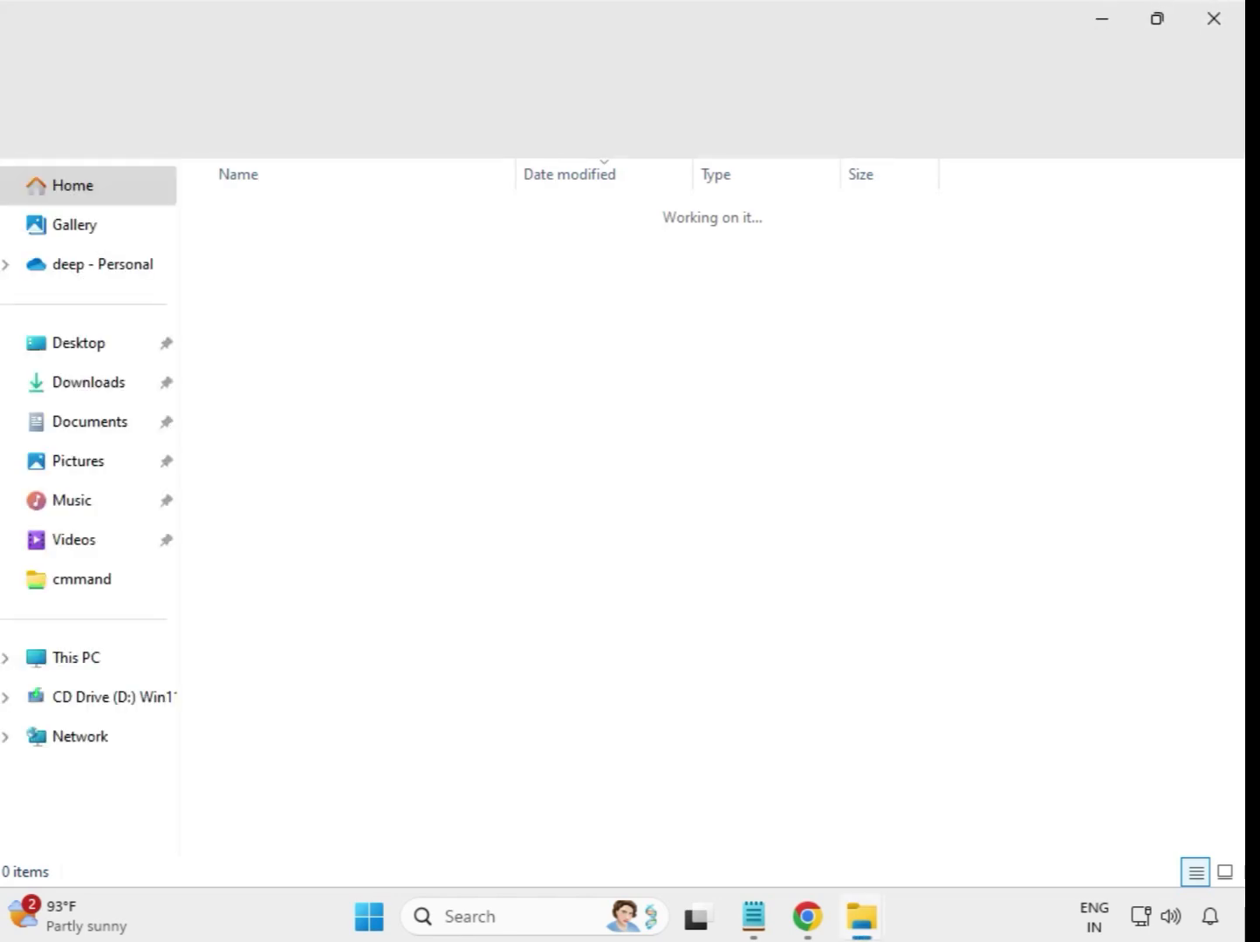
pyautogui.click(1222, 17)
# Clear the file selection and refresh the Downloads folder listing
pyautogui.click(823, 726)
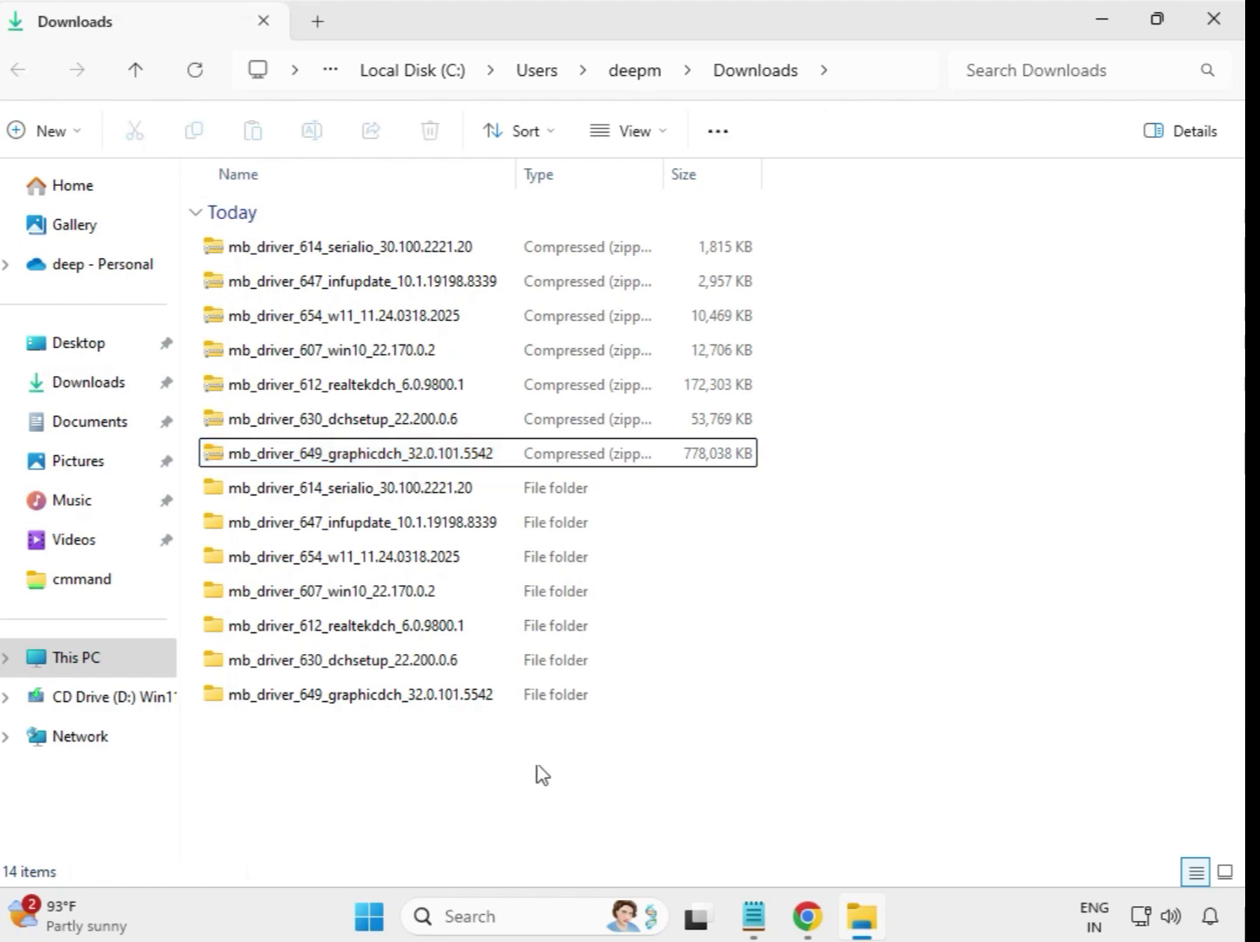
pyautogui.rightClick(464, 758)
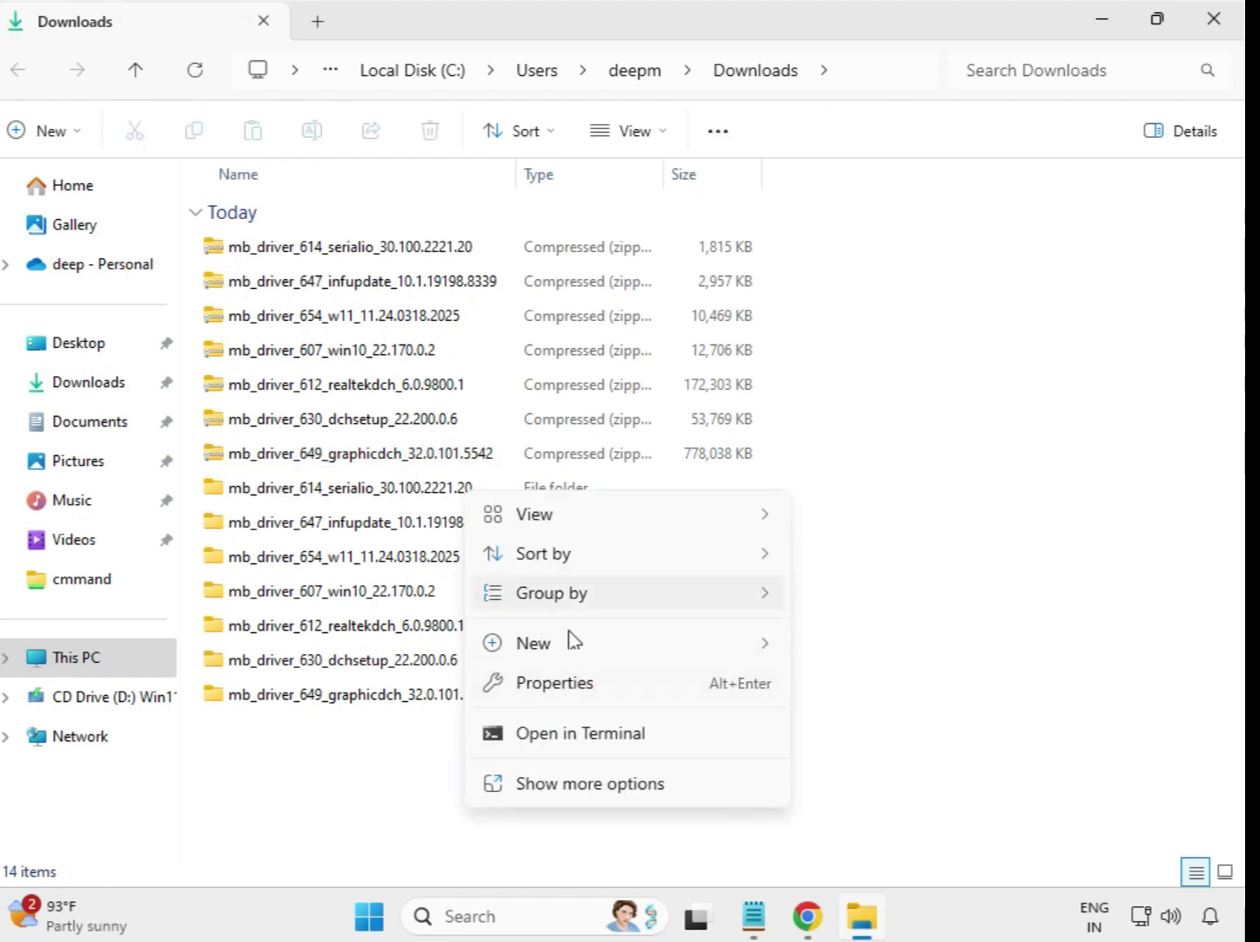
pyautogui.click(601, 783)
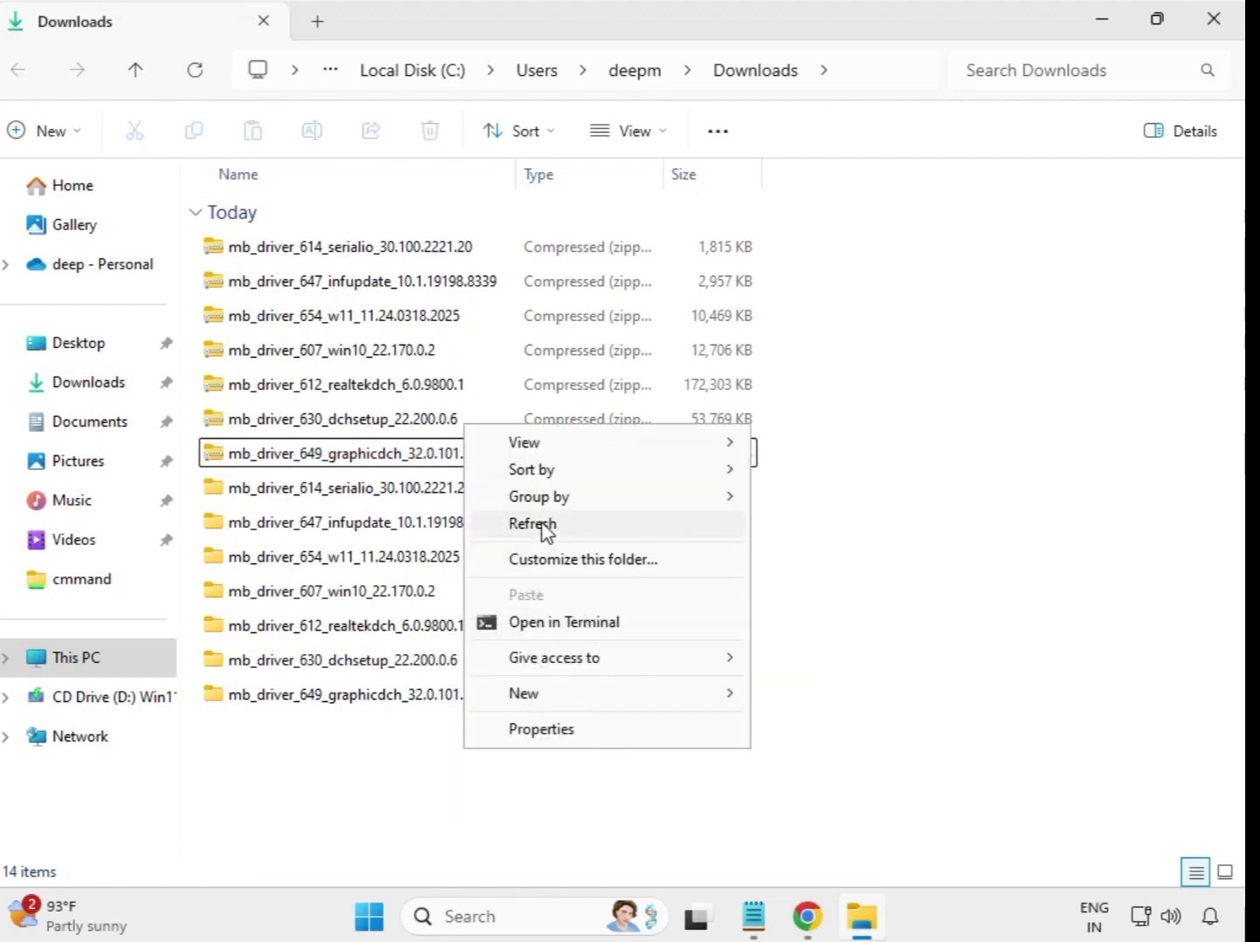
pyautogui.click(544, 525)
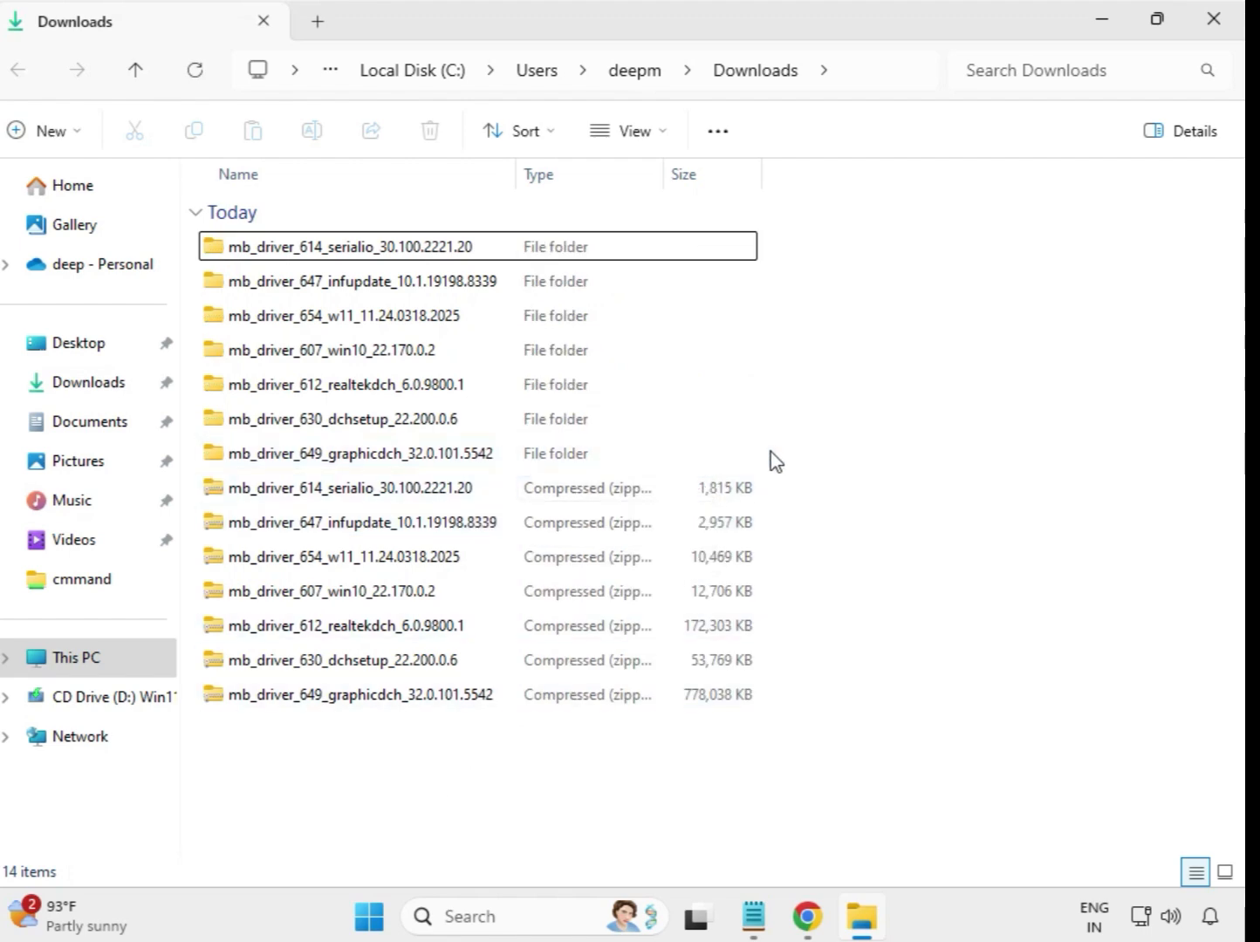
pyautogui.moveTo(772, 452); pyautogui.dragTo(478, 238)
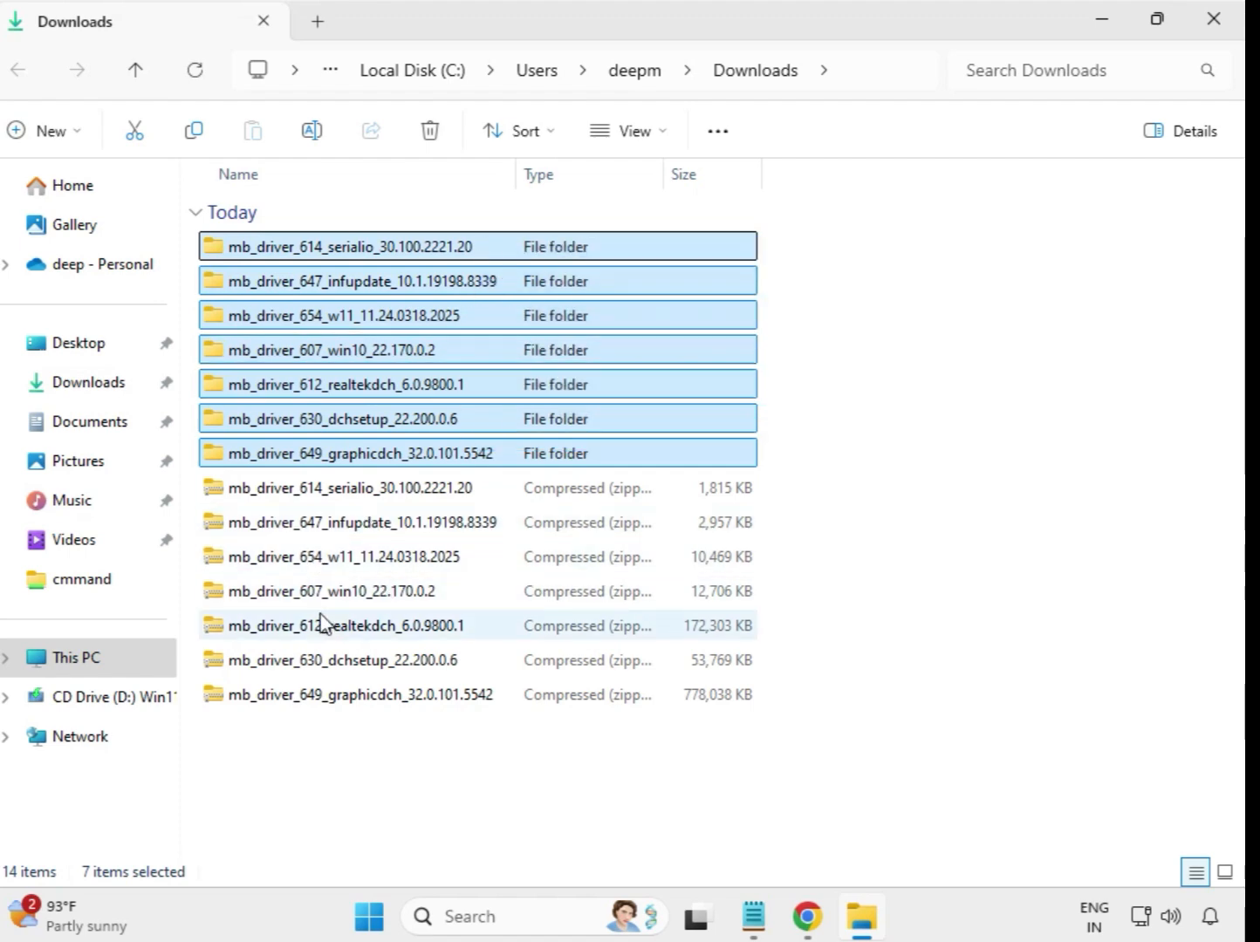
pyautogui.click(813, 304)
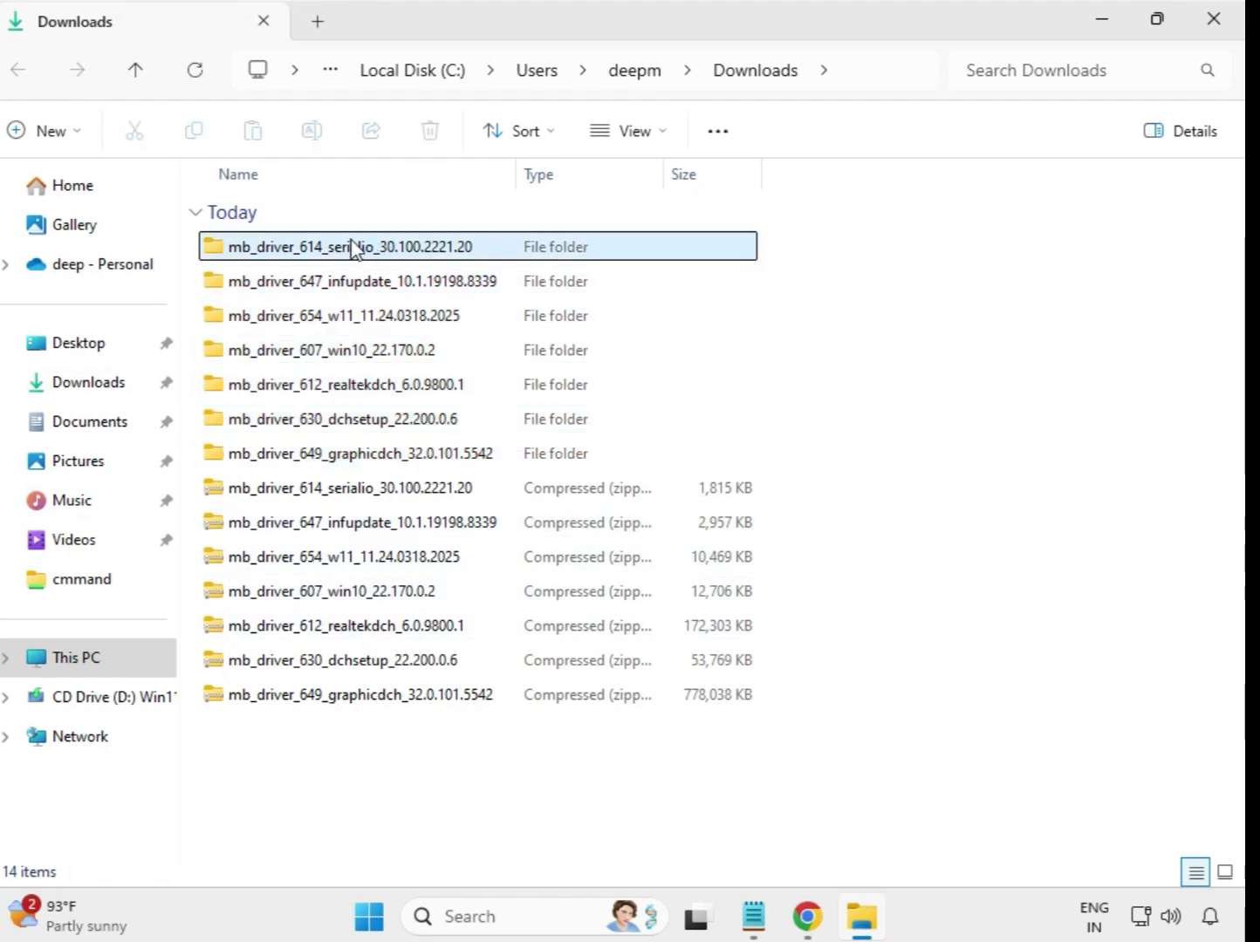
# Run the mb_driver_614_serialio_30.100.2221.20 installer as administrator, dismiss the compatibility assistant and return to Downloads
pyautogui.doubleClick(352, 249)
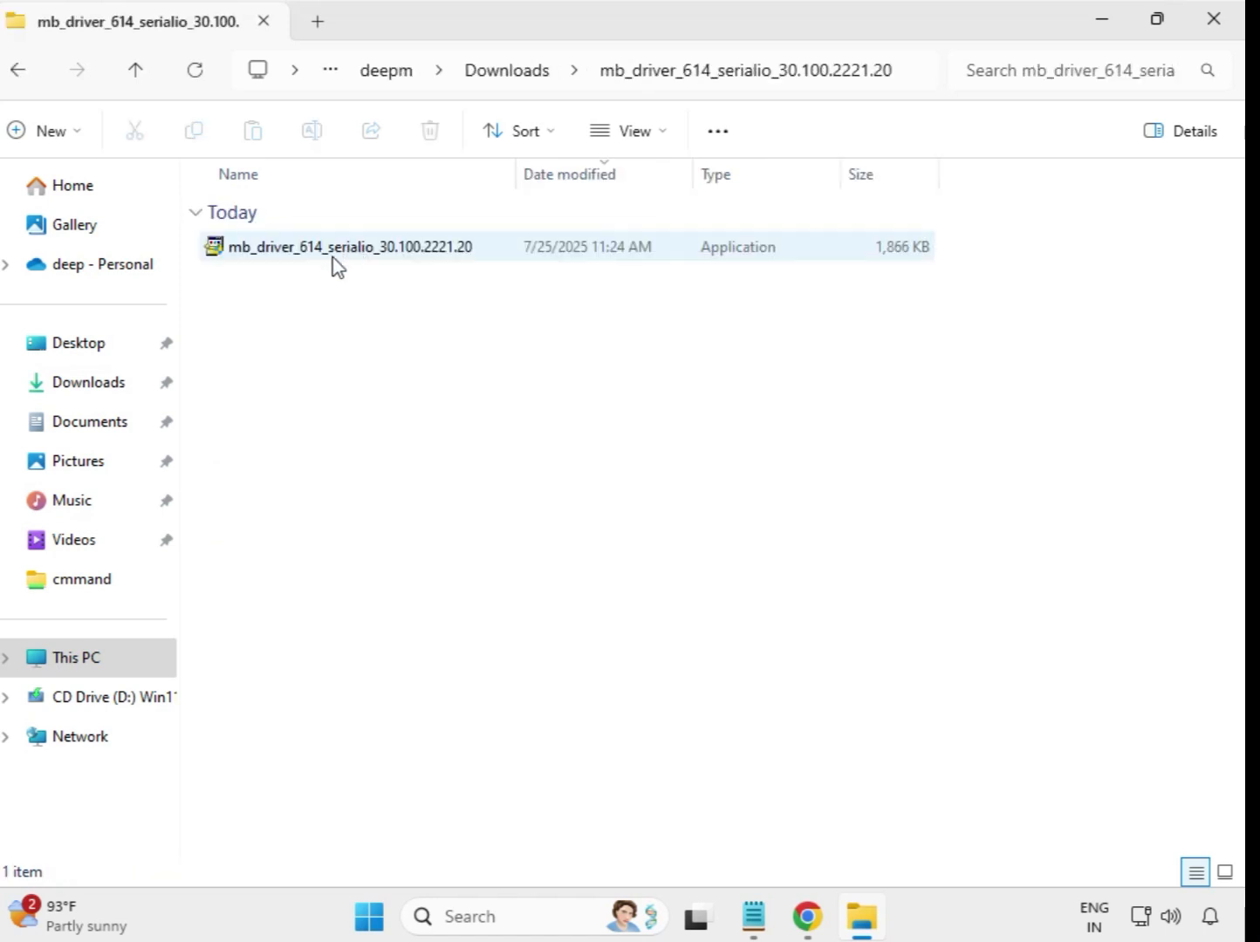
pyautogui.click(336, 262)
pyautogui.rightClick(332, 250)
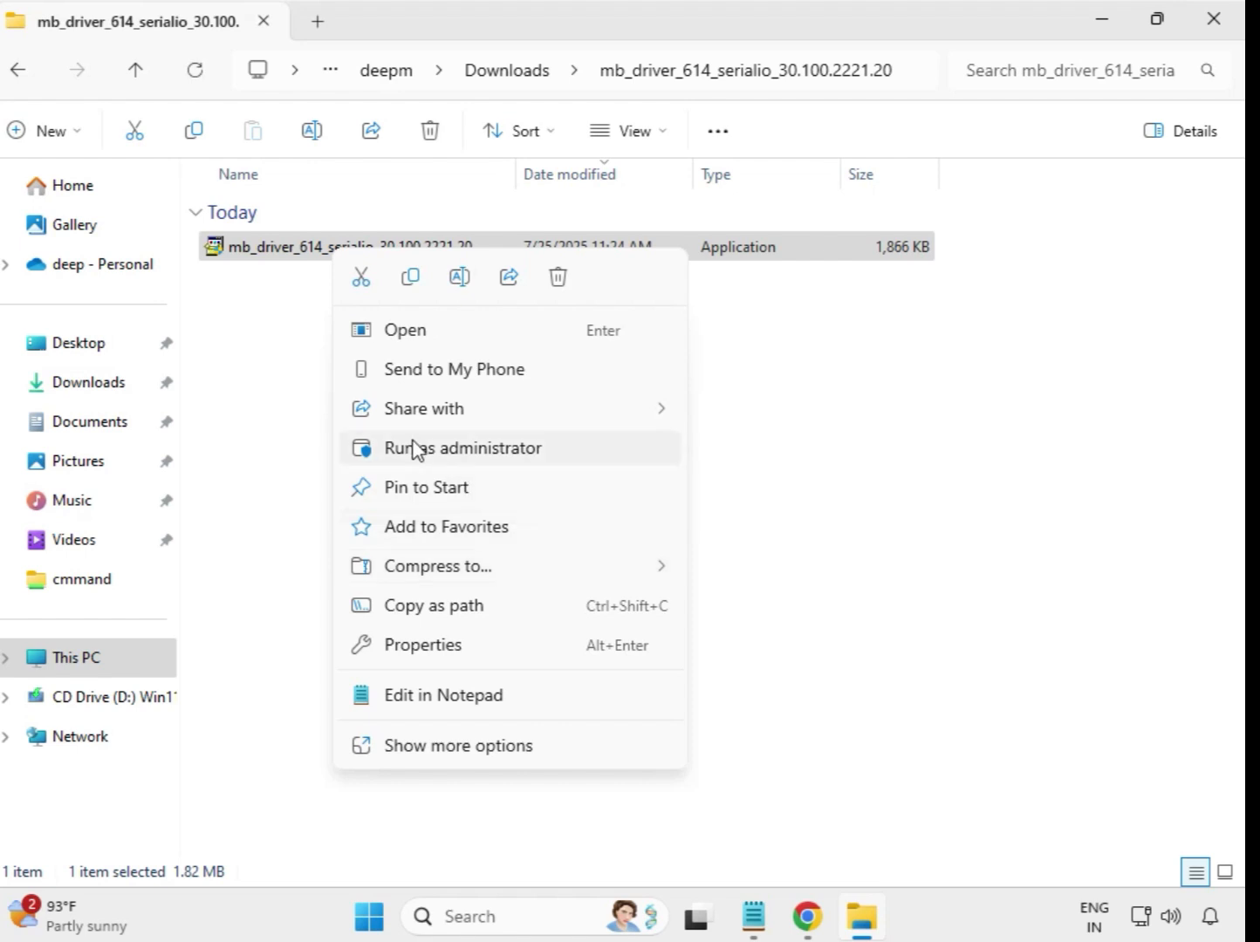
pyautogui.click(446, 451)
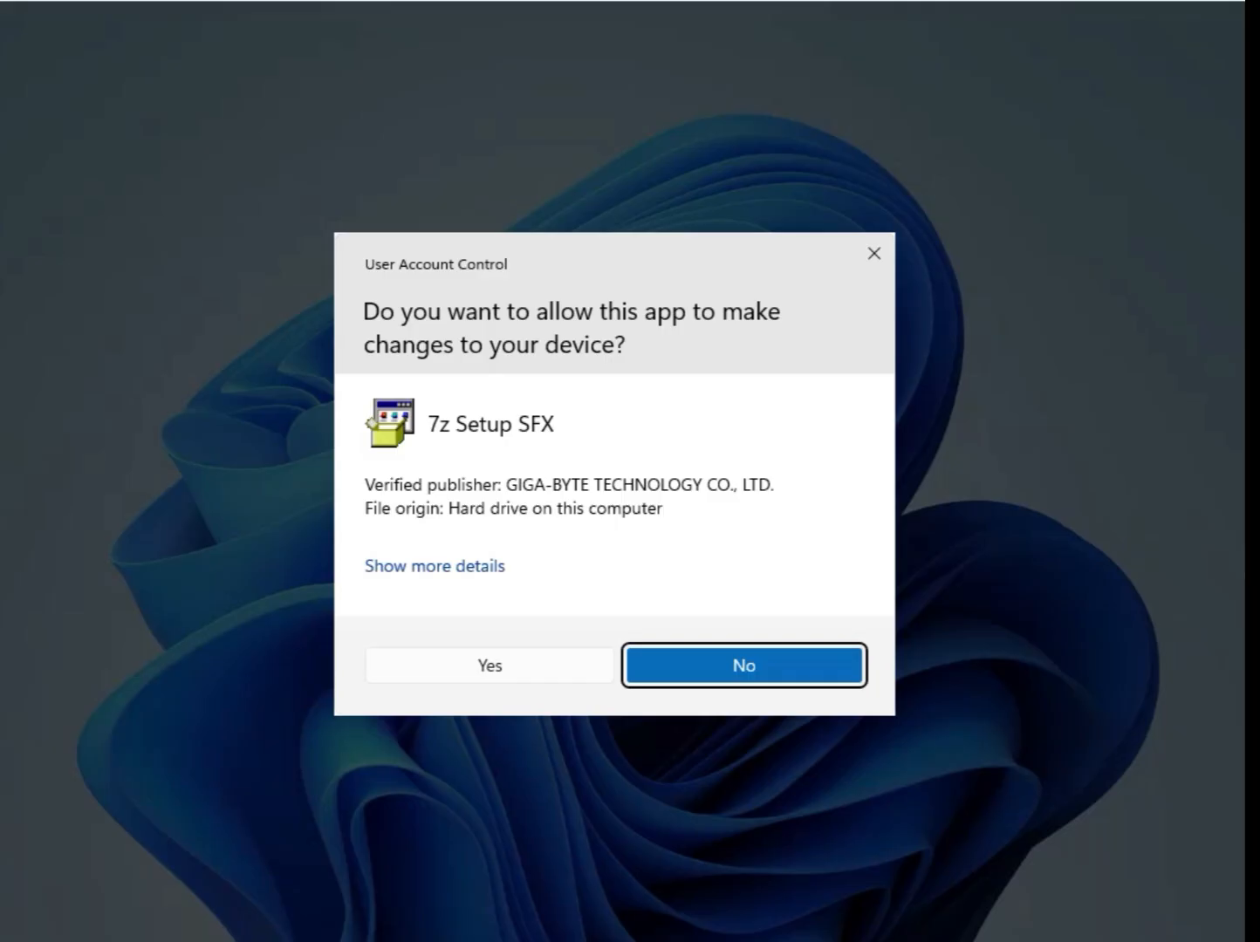
pyautogui.click(506, 668)
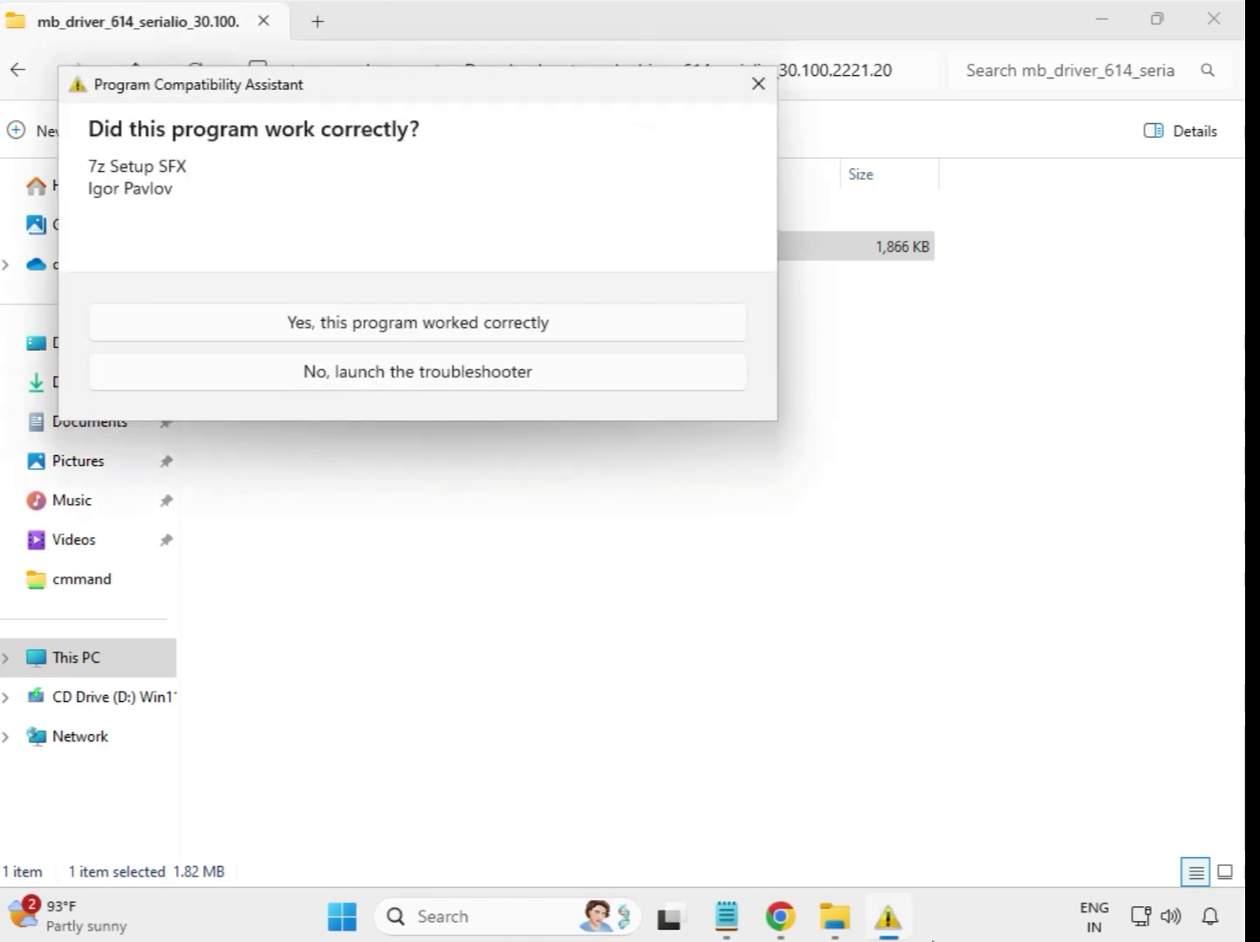
pyautogui.press('Escape')
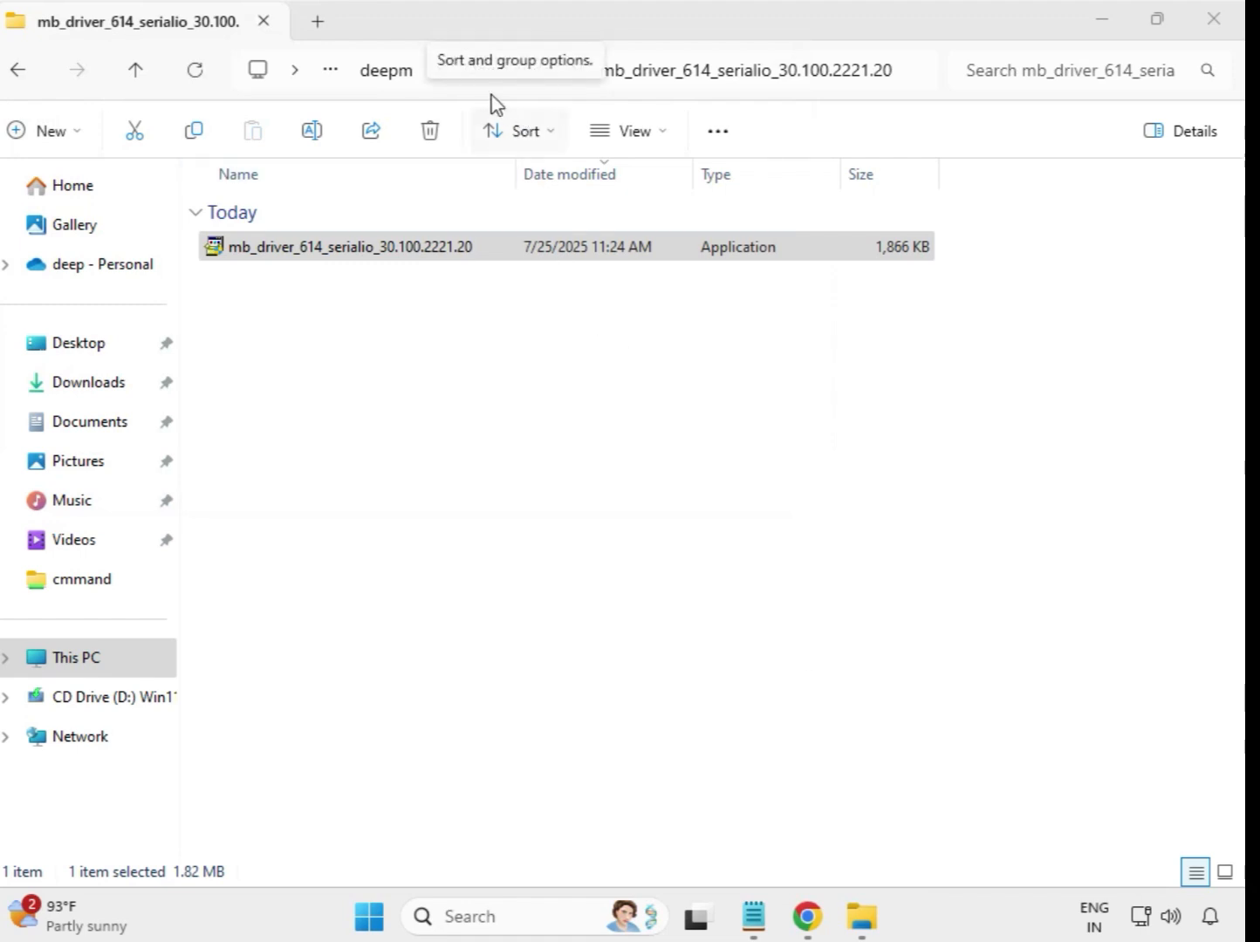
pyautogui.click(521, 259)
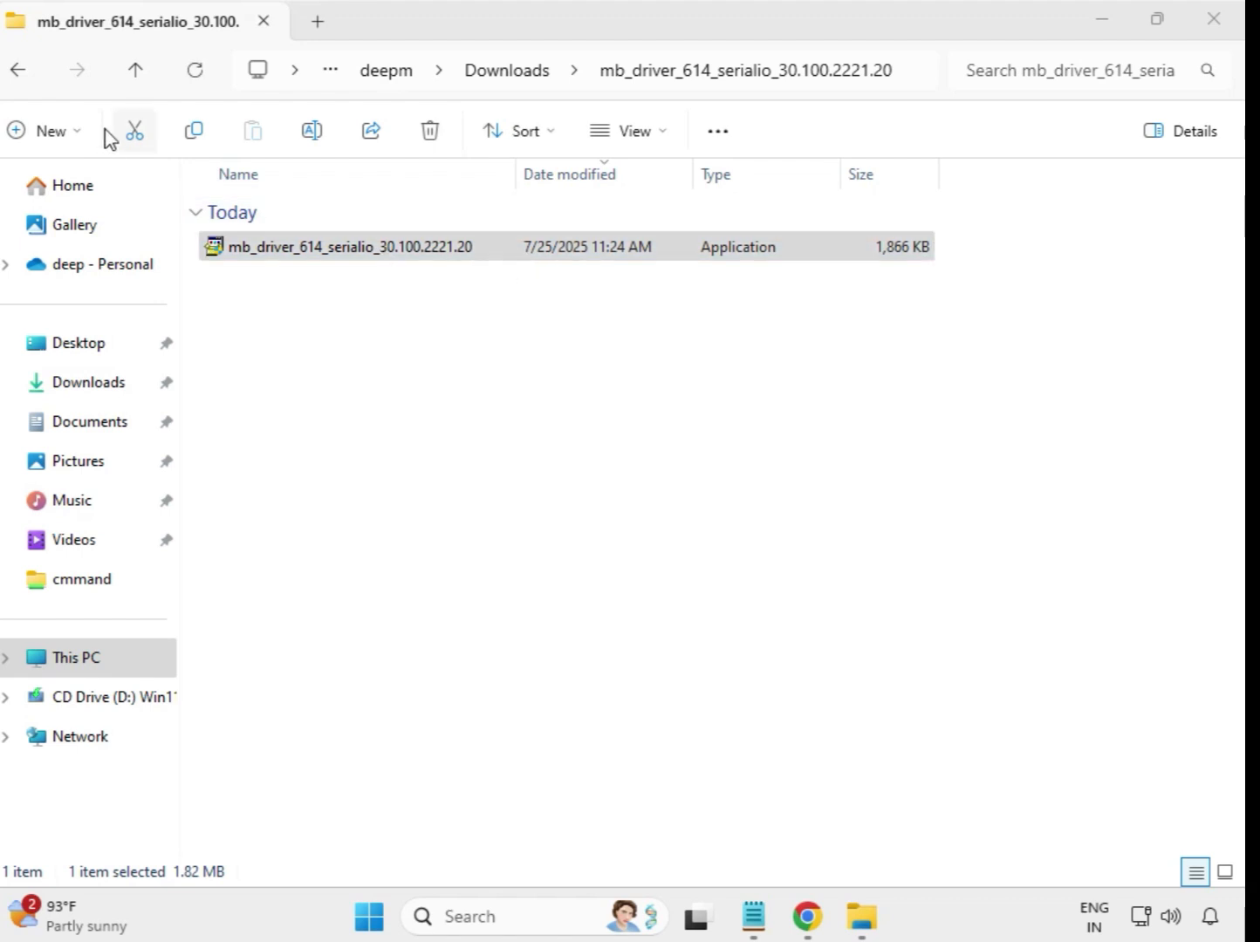
pyautogui.click(23, 79)
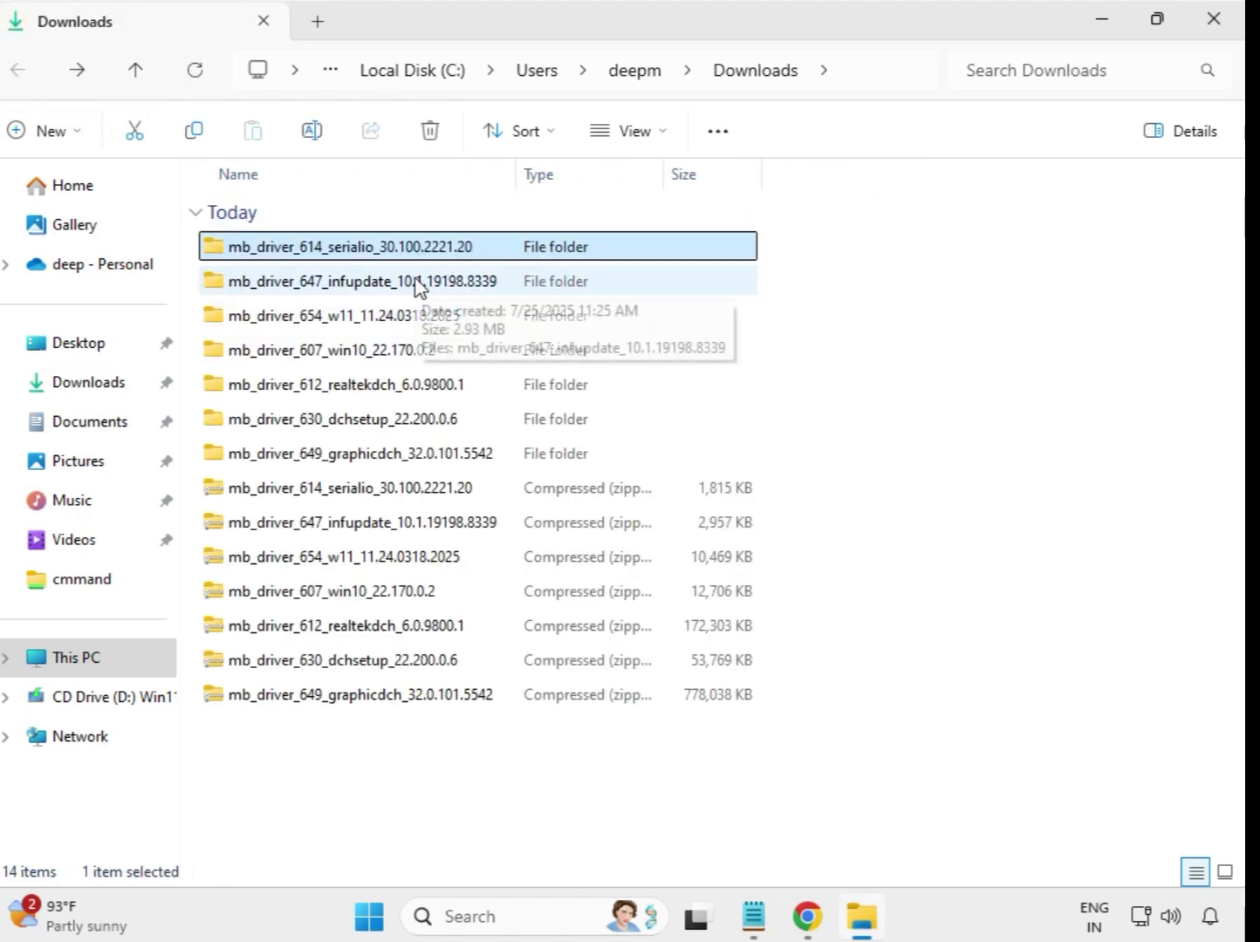
# Run the mb_driver_647_infupdate_10.1.19198.8339 installer from its extracted folder as administrator, allow its changes and return to Downloads
pyautogui.doubleClick(417, 285)
pyautogui.click(420, 253)
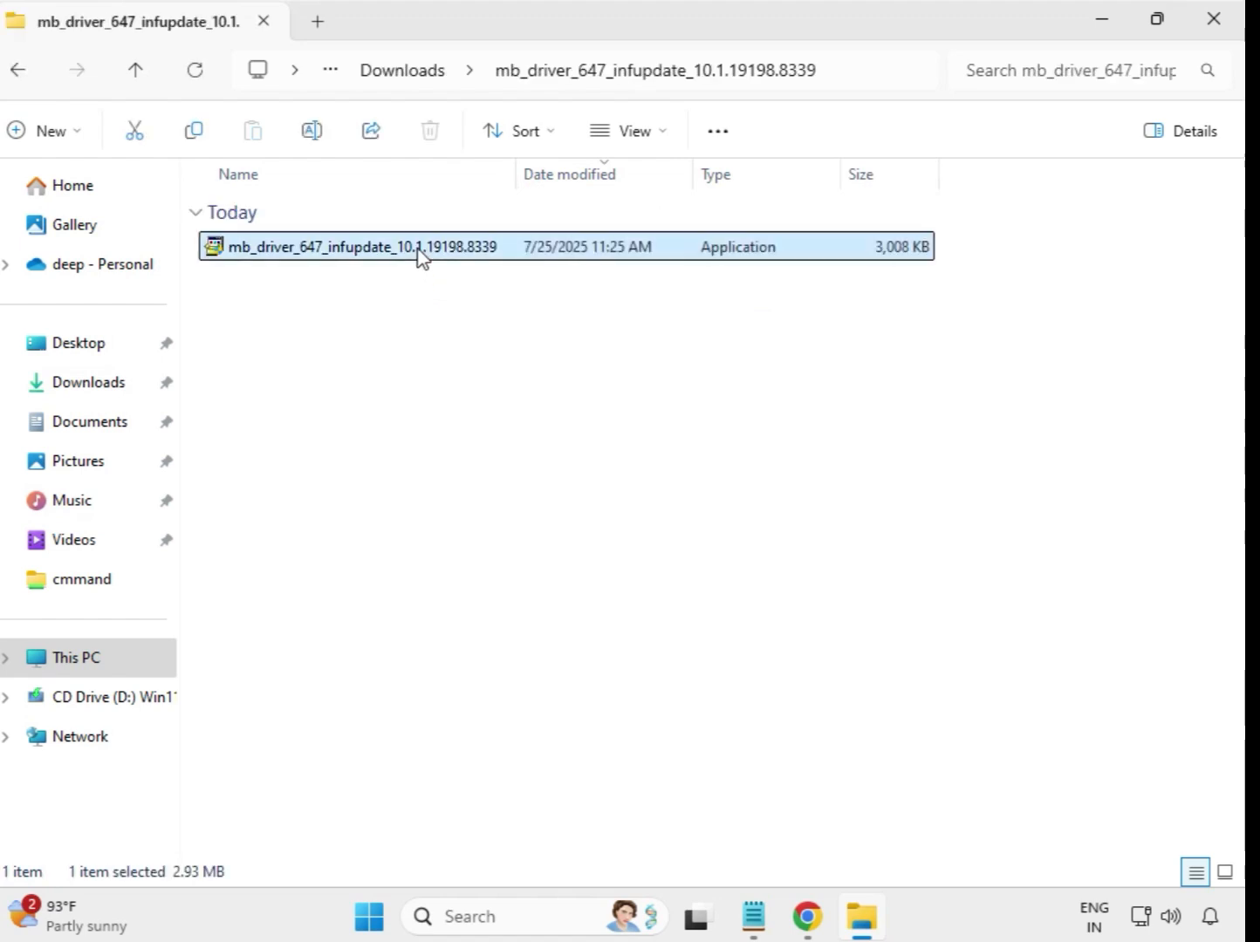
pyautogui.rightClick(420, 255)
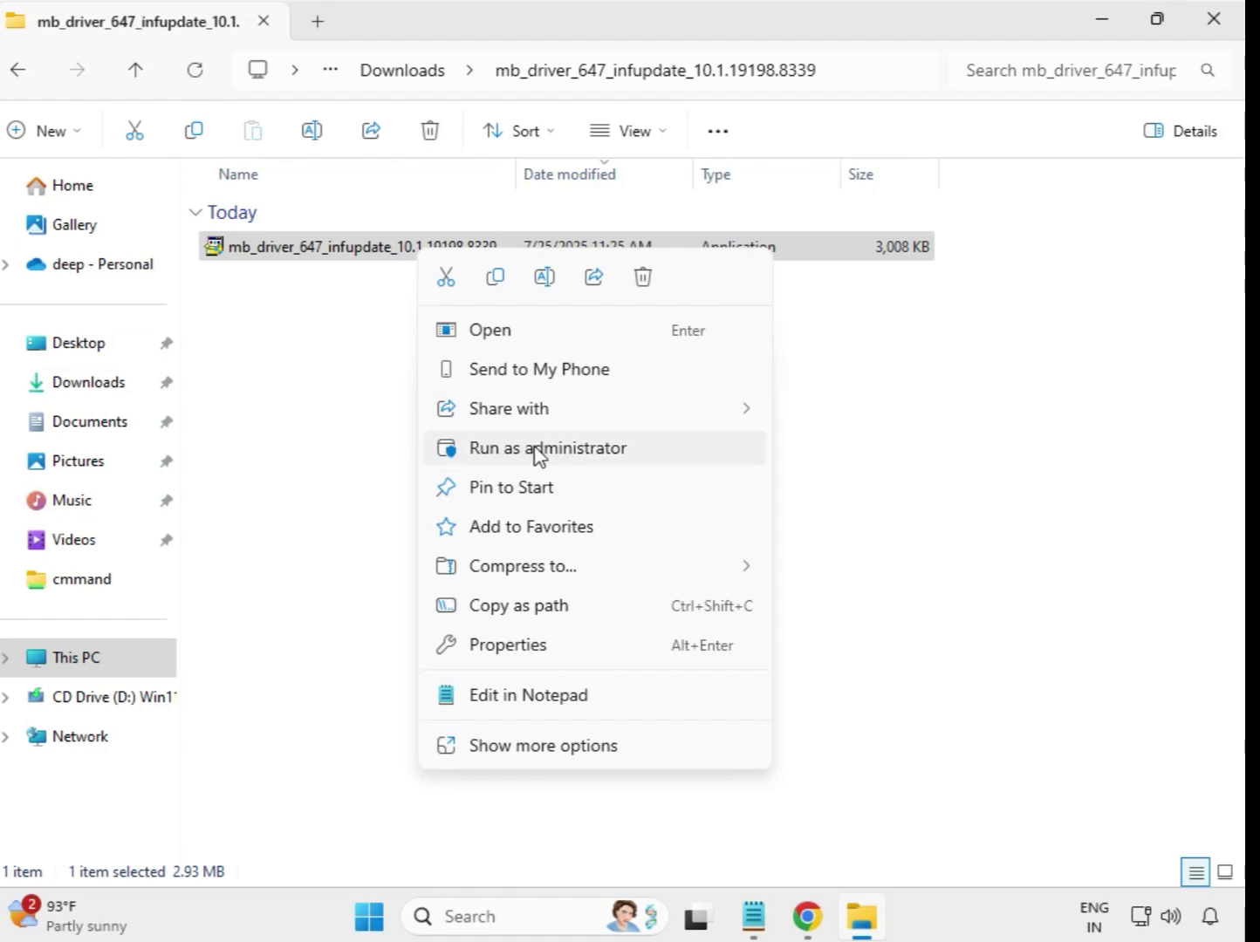
pyautogui.click(561, 449)
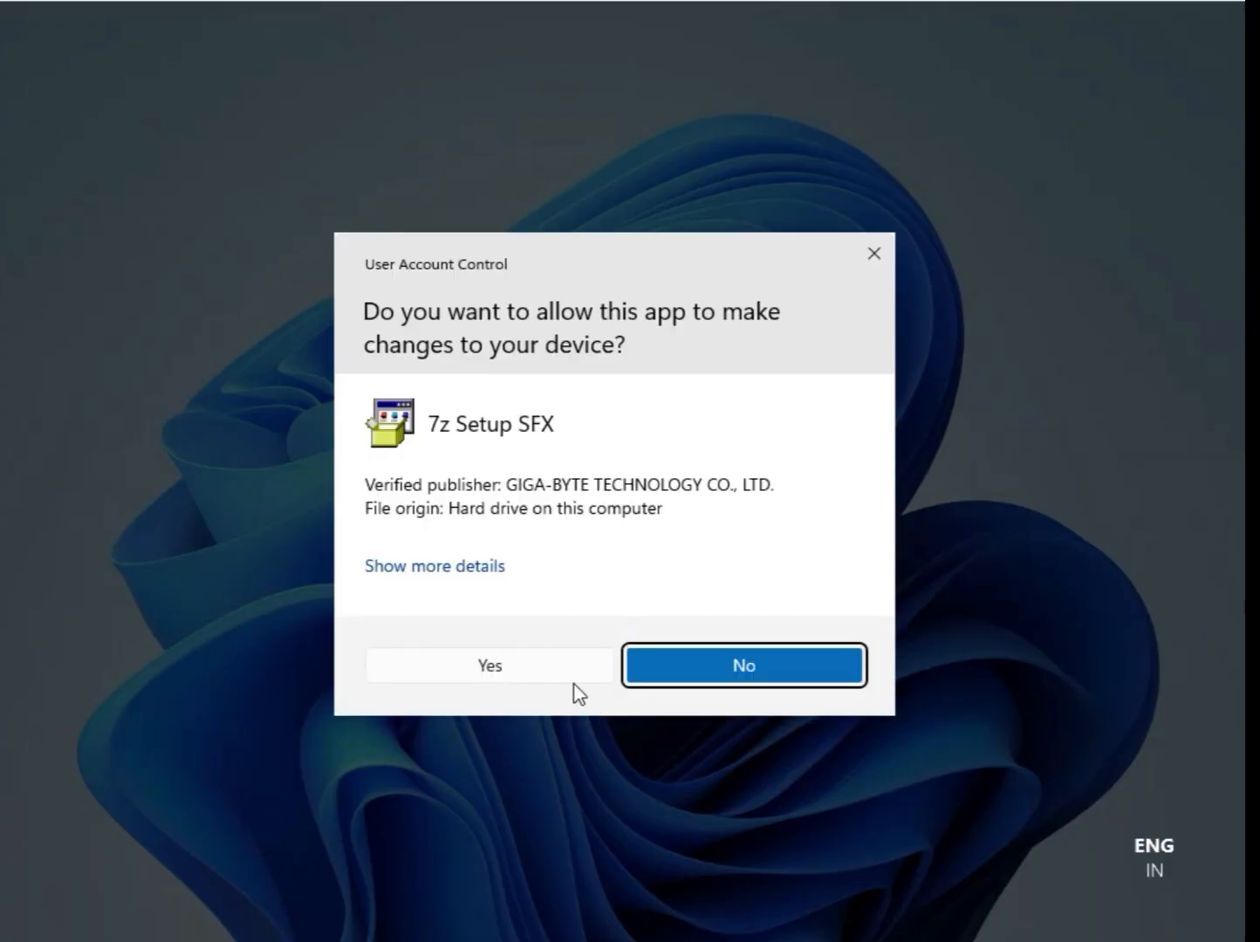
pyautogui.click(574, 680)
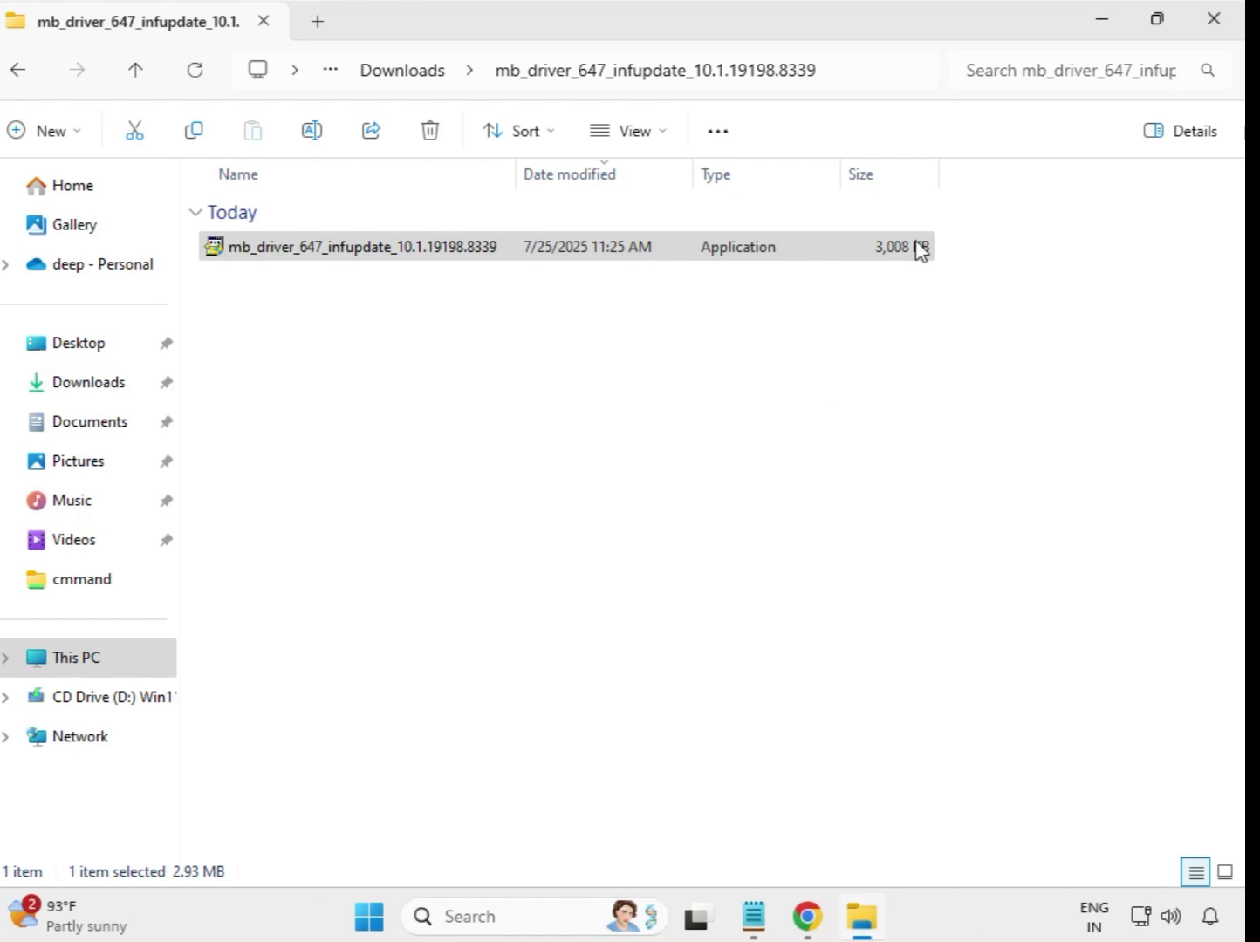
pyautogui.click(382, 78)
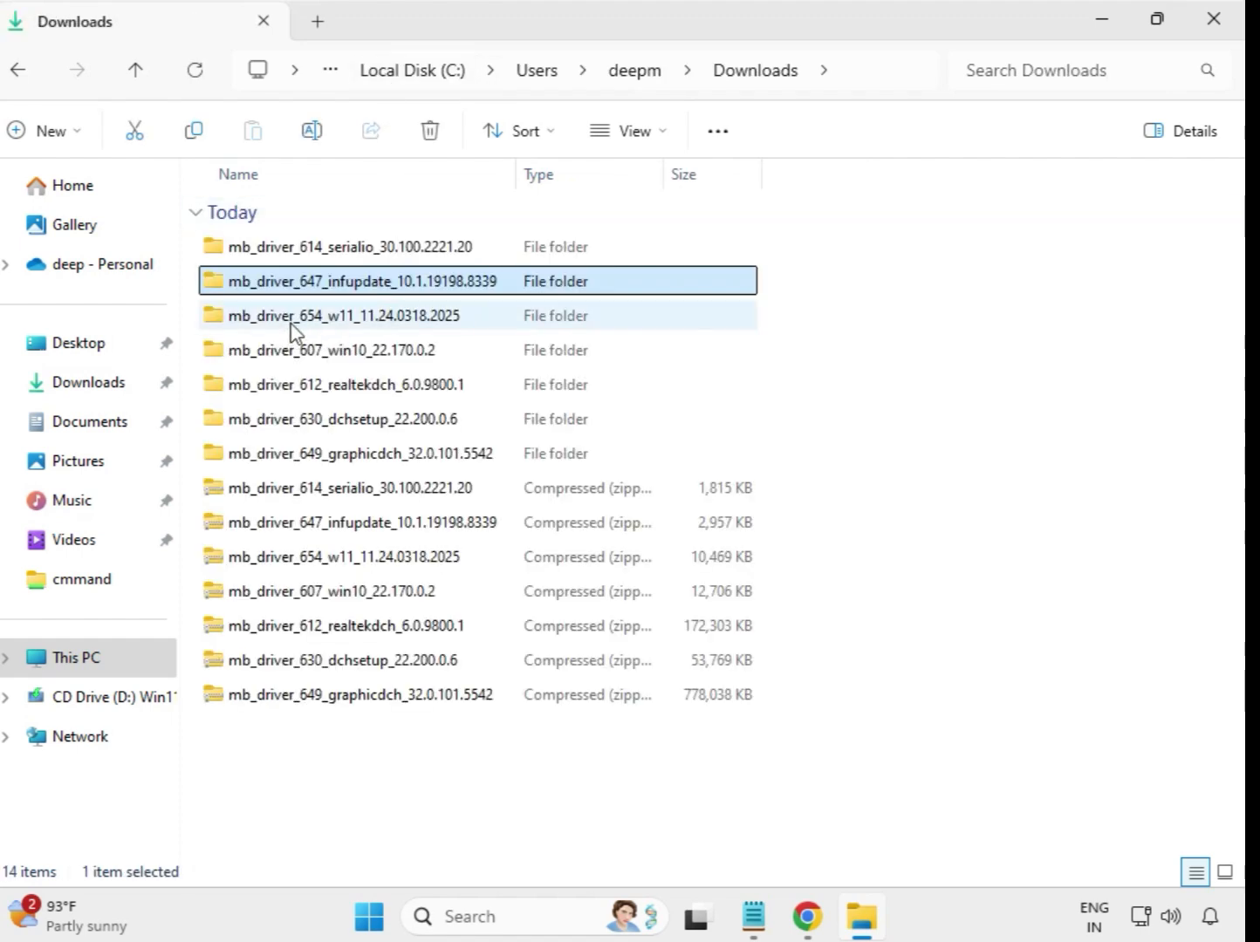
# Run the mb_driver_654_w11_11.24.0318.2025 installer from its extracted folder as administrator, allow its changes and return to Downloads
pyautogui.doubleClick(353, 321)
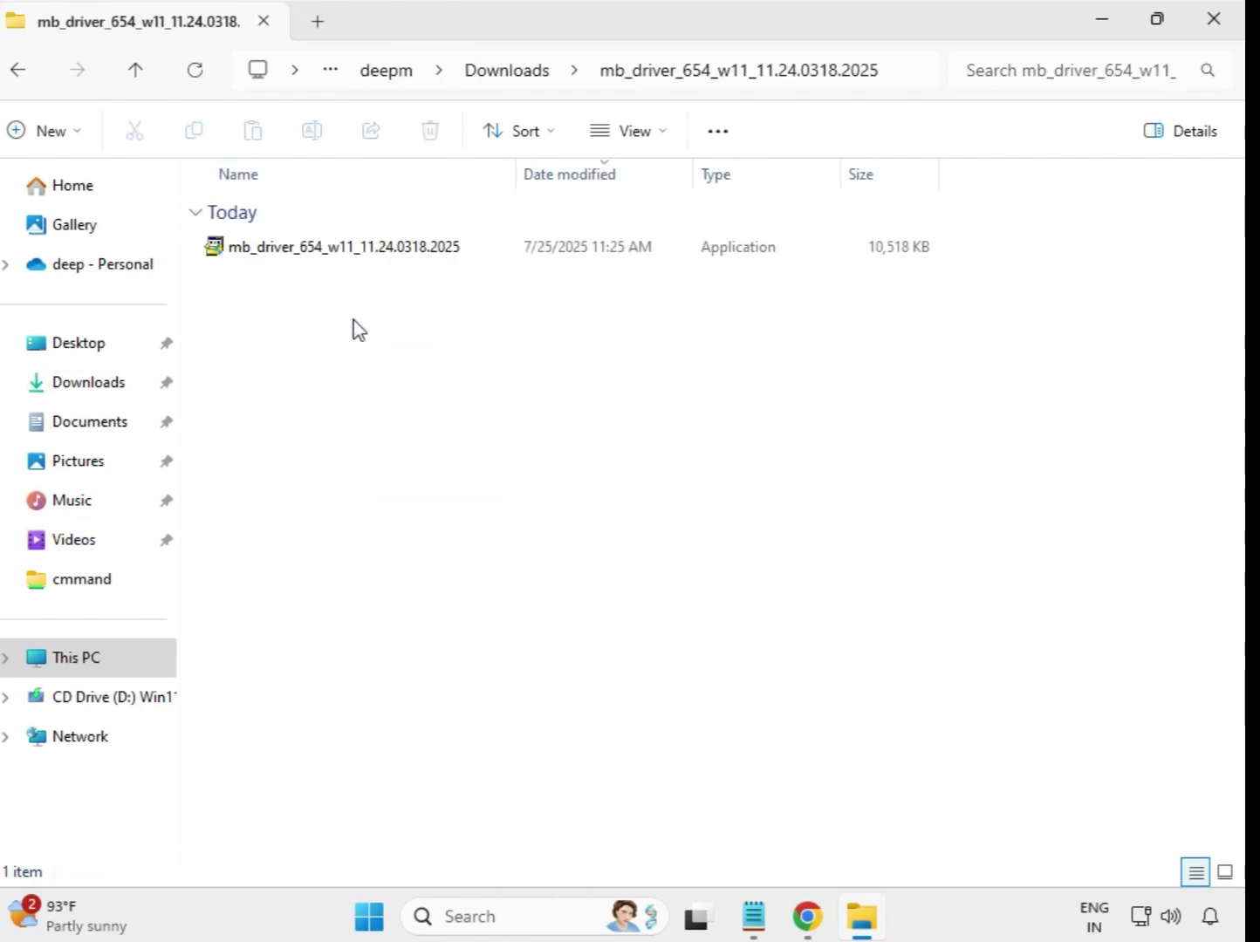
pyautogui.click(371, 253)
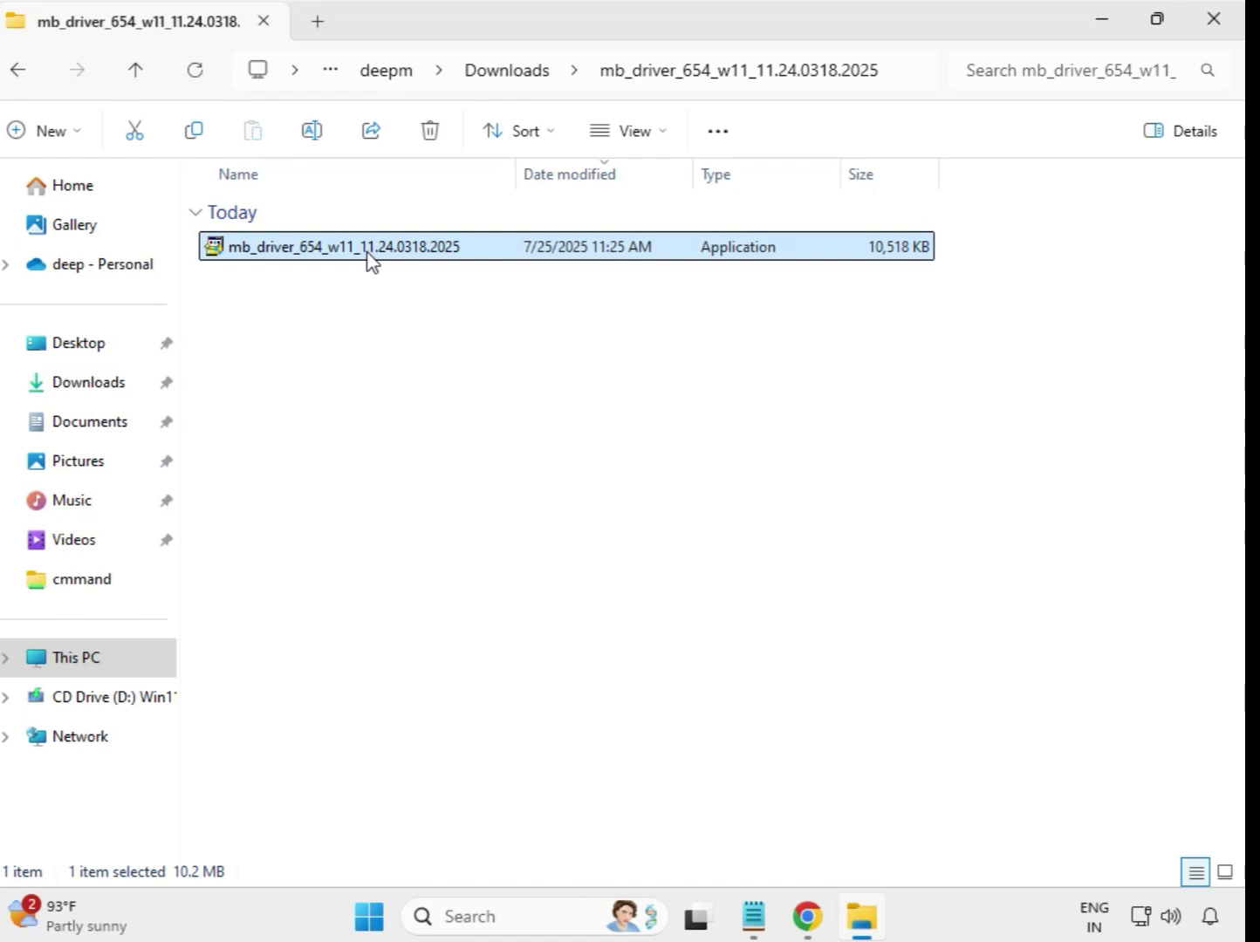
pyautogui.rightClick(368, 252)
pyautogui.click(486, 450)
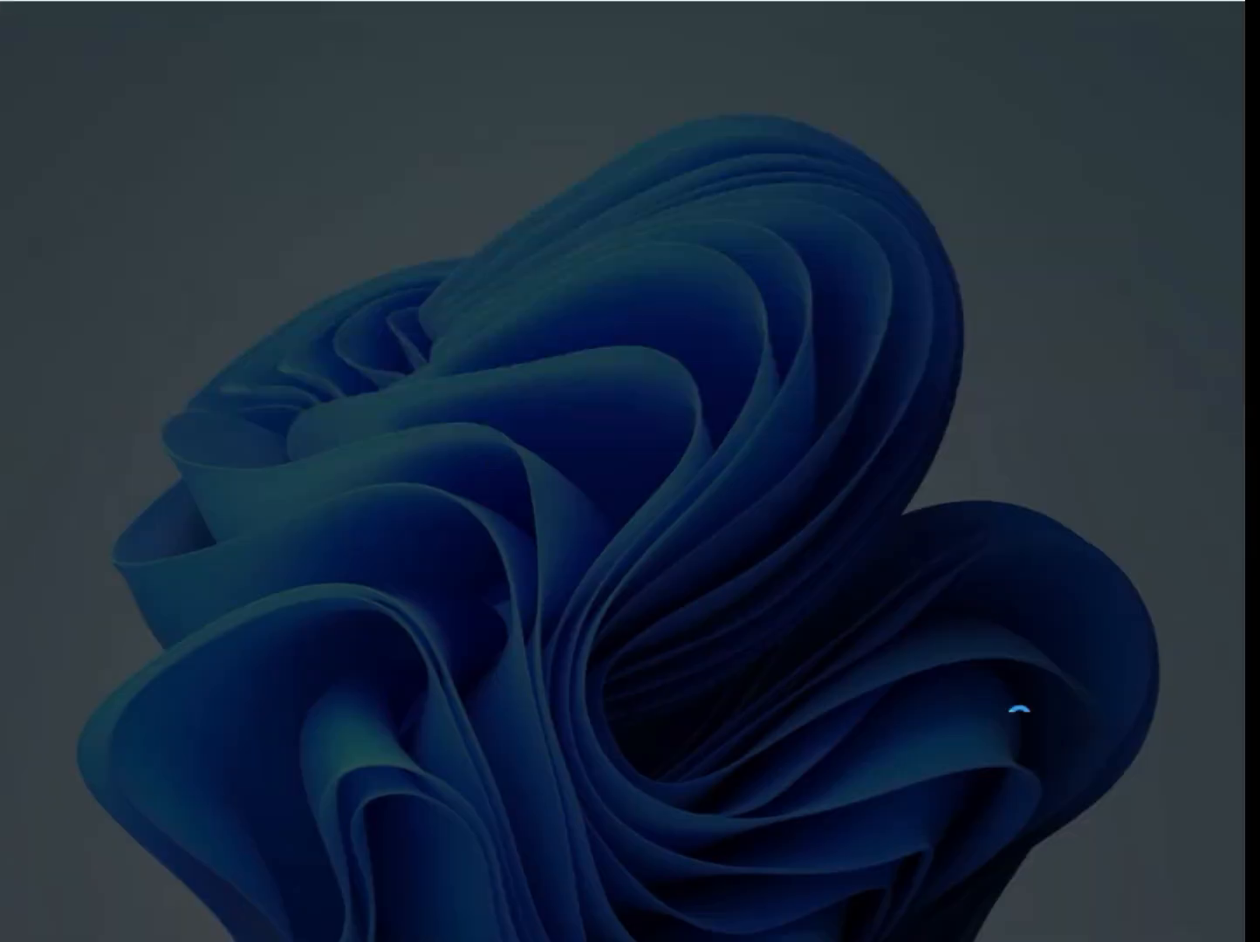
pyautogui.click(516, 676)
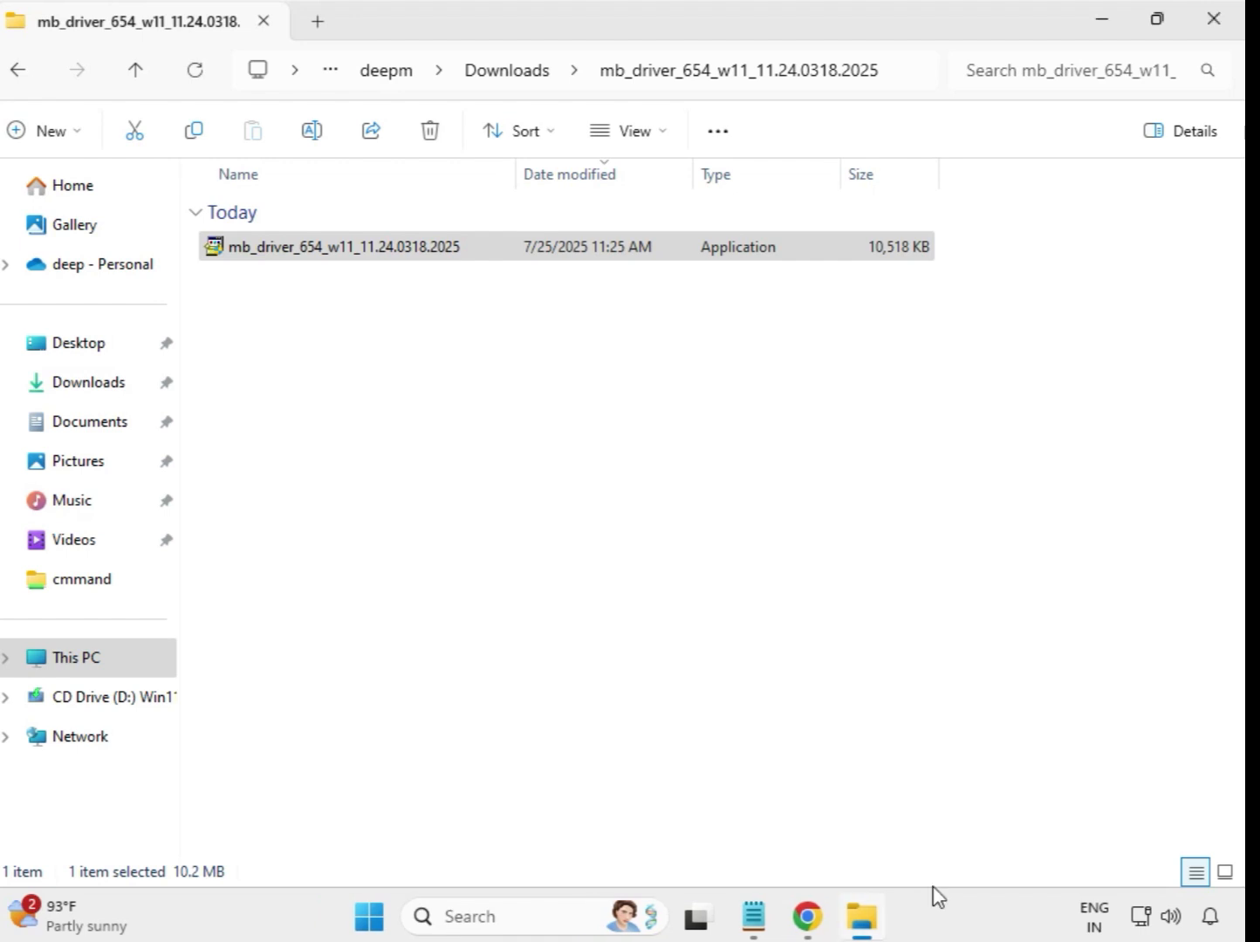
pyautogui.click(509, 76)
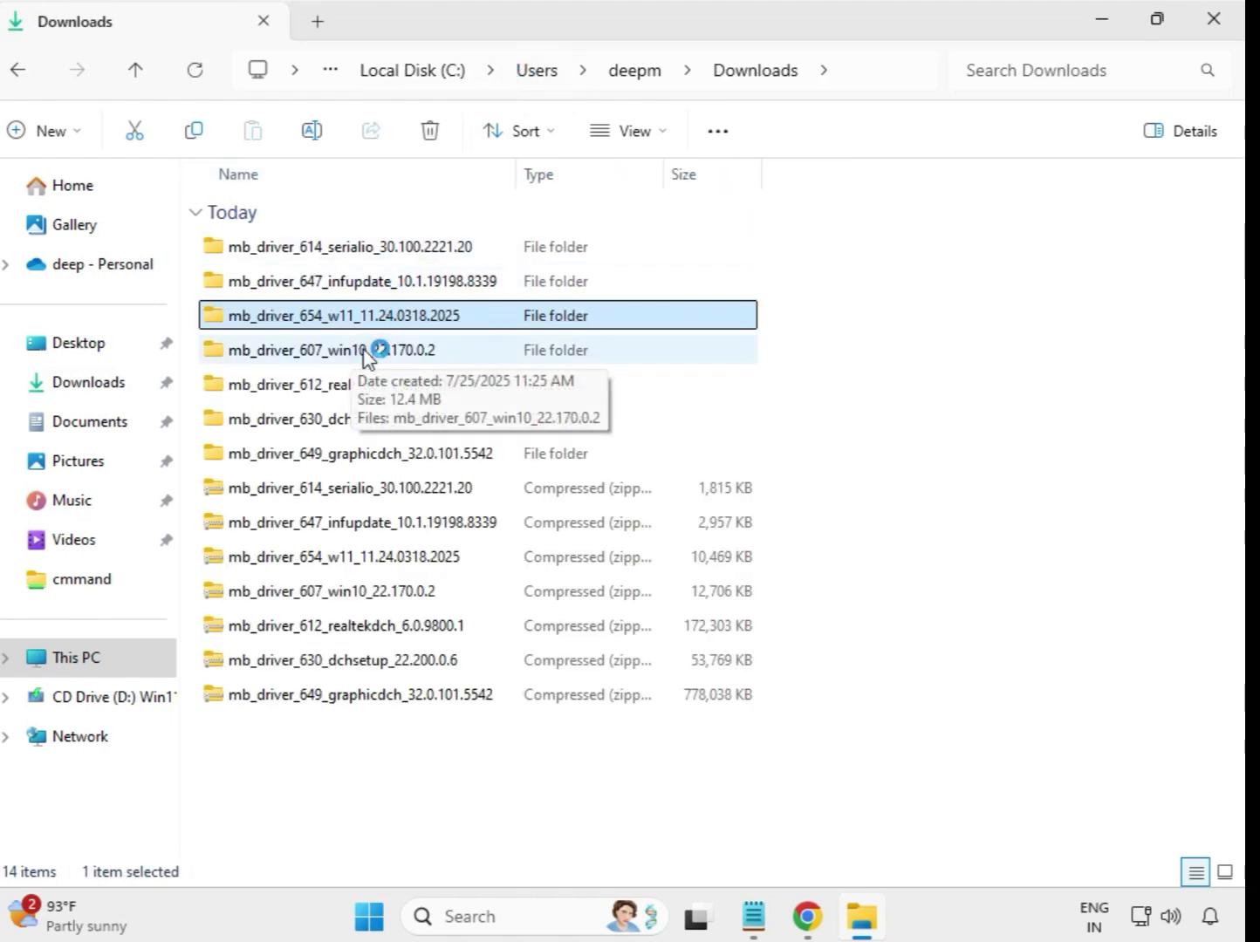
# Run the mb_driver_607_win10_22.170.0.2 installer from its extracted folder as administrator, allow its changes and return to Downloads
pyautogui.doubleClick(365, 356)
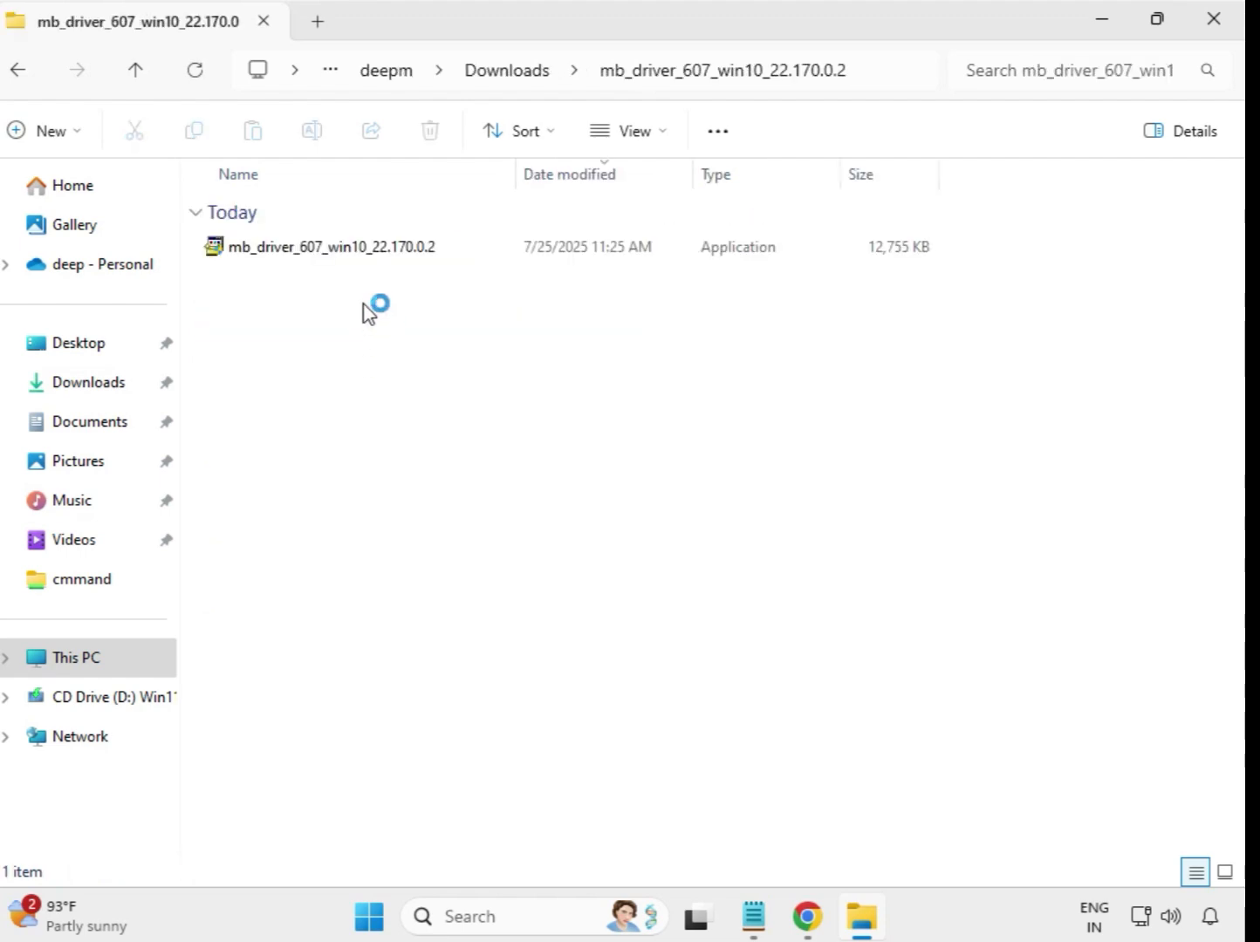
pyautogui.click(348, 250)
pyautogui.rightClick(347, 253)
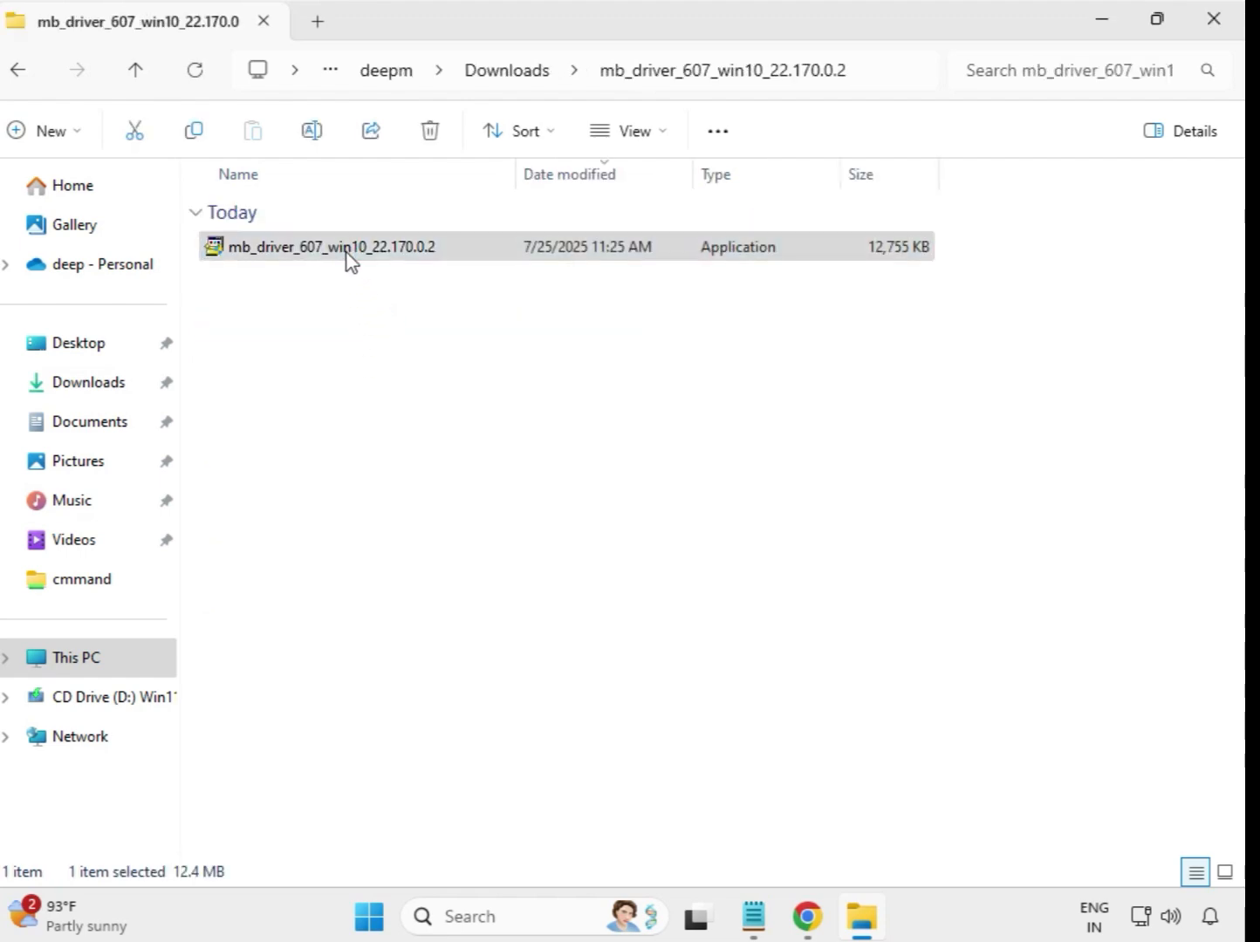
pyautogui.click(490, 452)
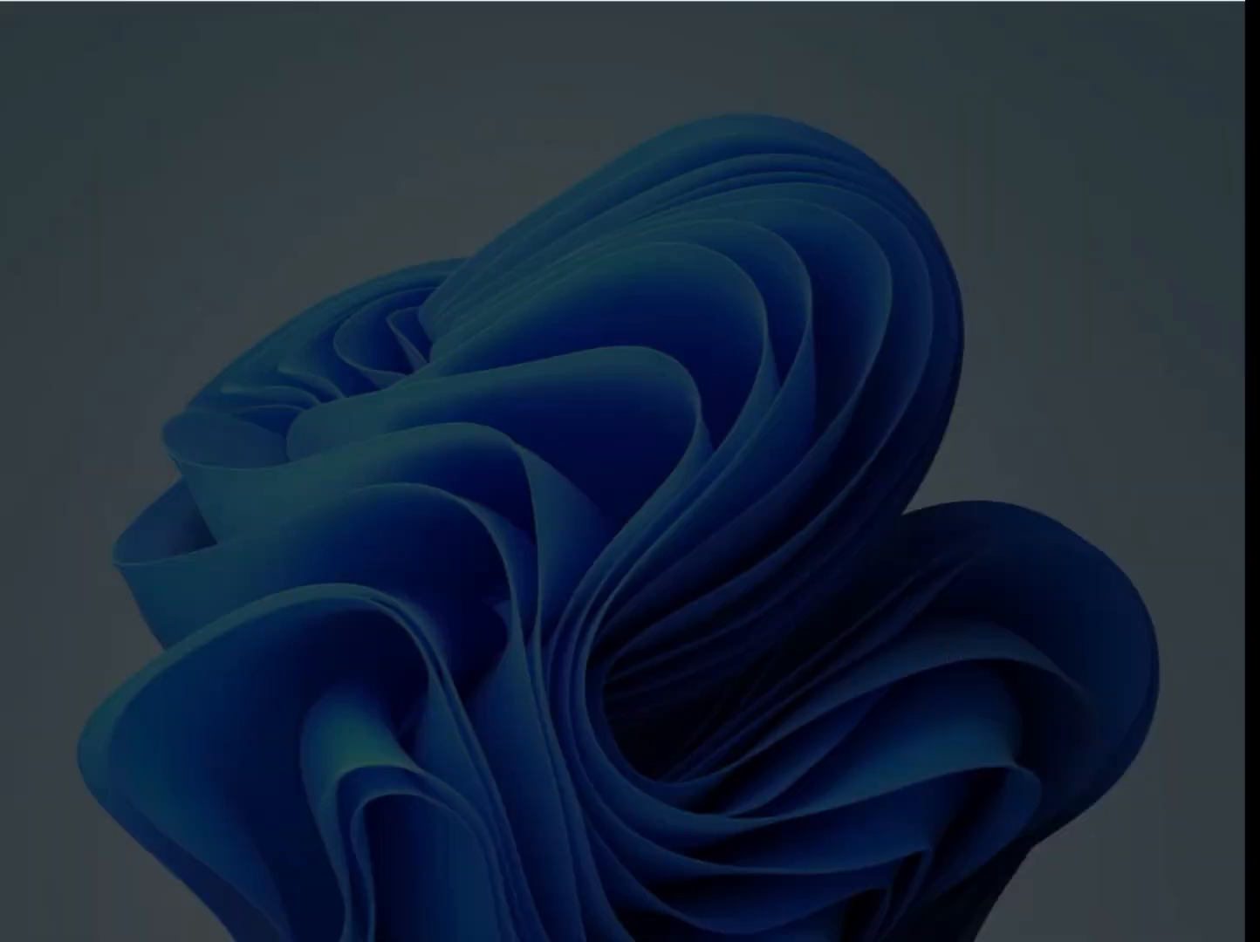
pyautogui.click(516, 664)
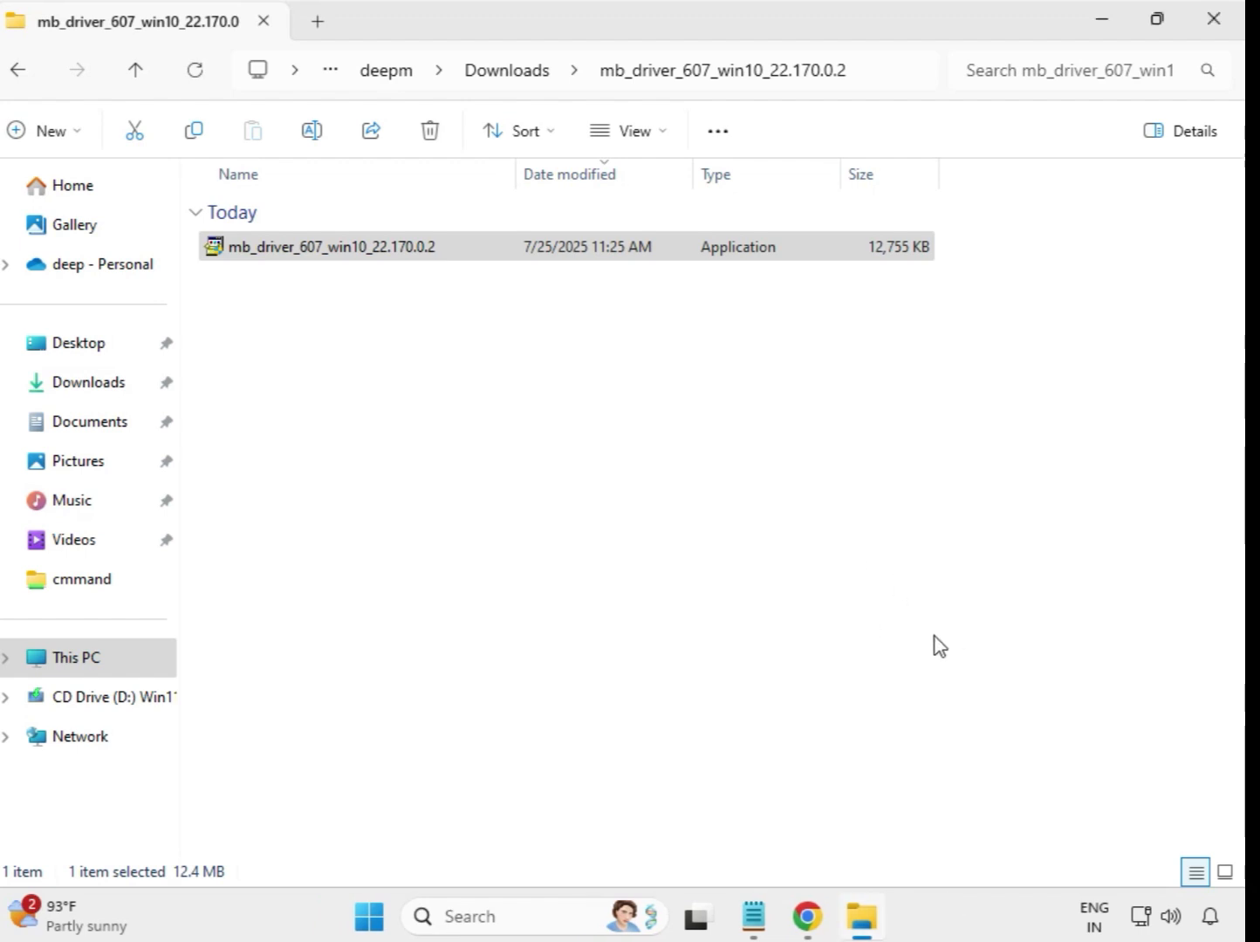
pyautogui.click(505, 73)
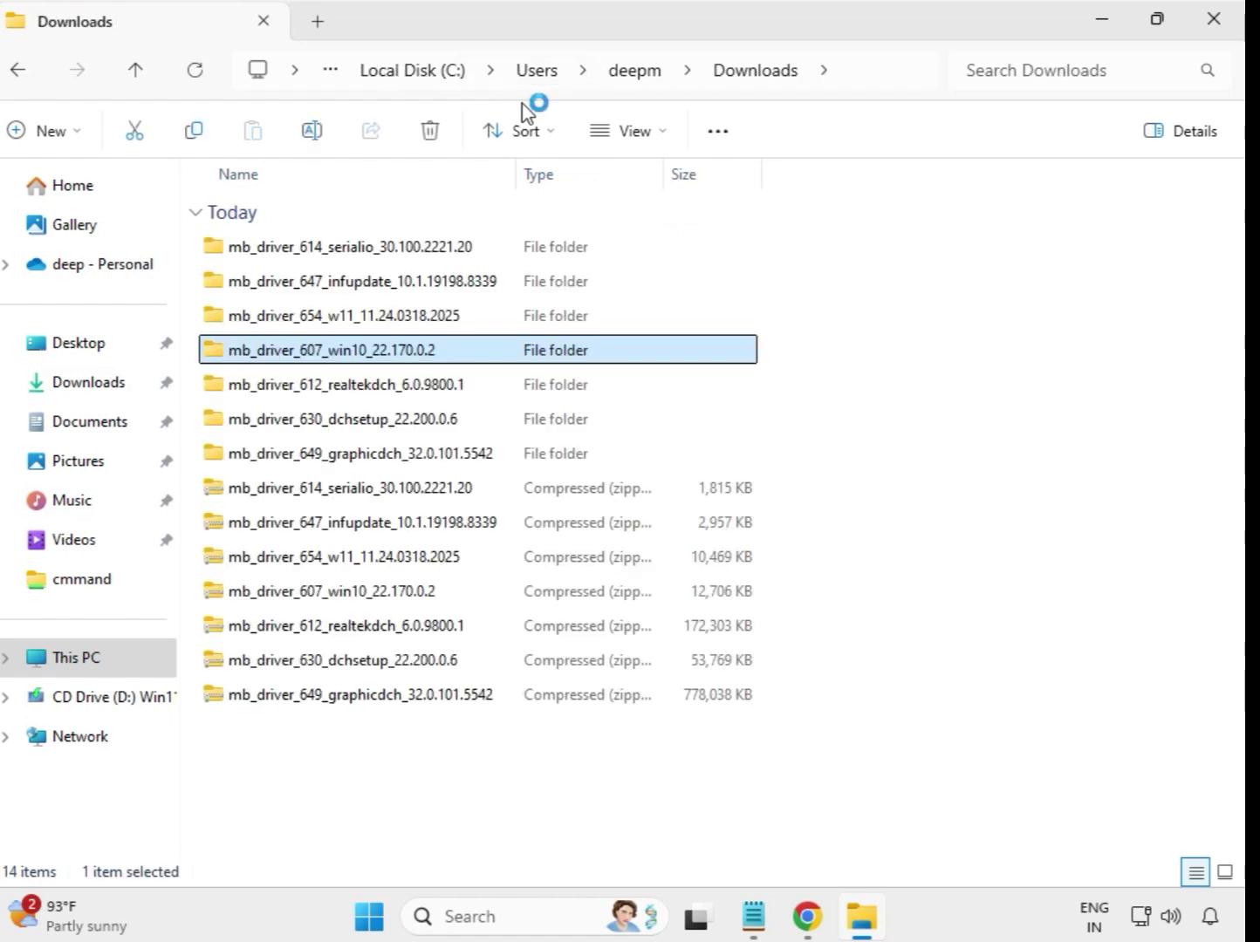
# Run the mb_driver_612_realtekdch_6.0.9800.1 installer from its extracted folder as administrator, allow its changes and return to Downloads
pyautogui.click(441, 386)
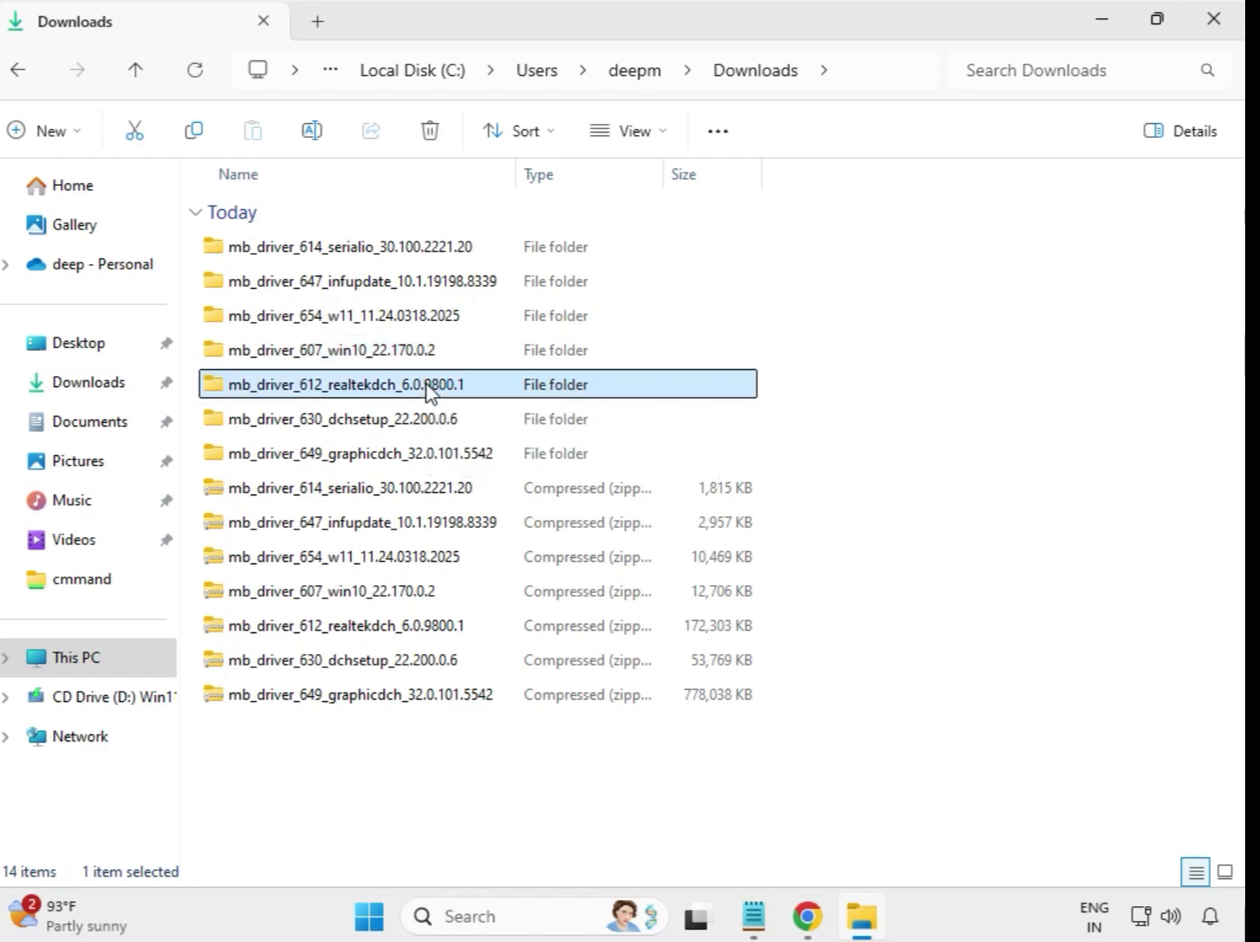
pyautogui.doubleClick(502, 389)
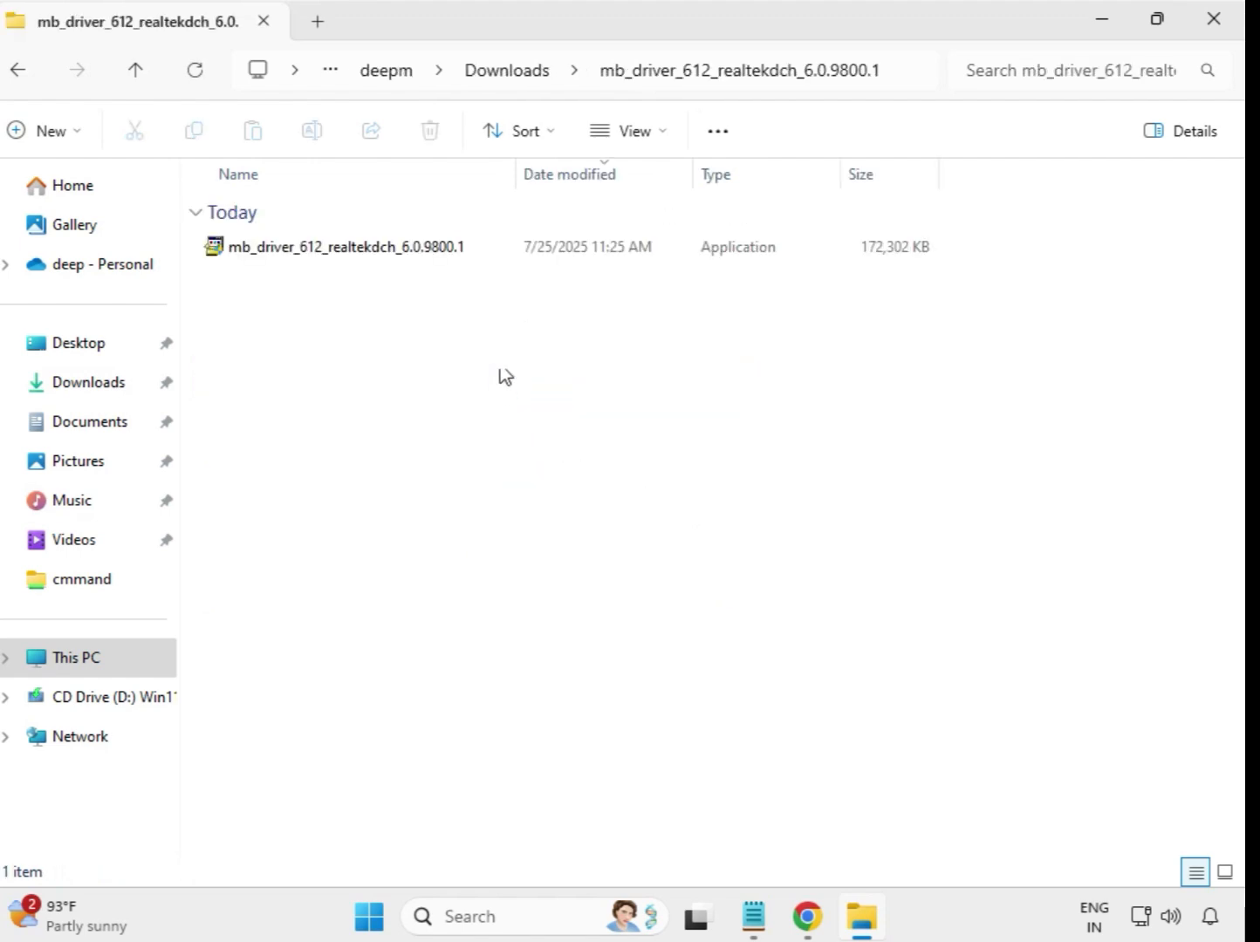
pyautogui.click(387, 253)
pyautogui.rightClick(393, 255)
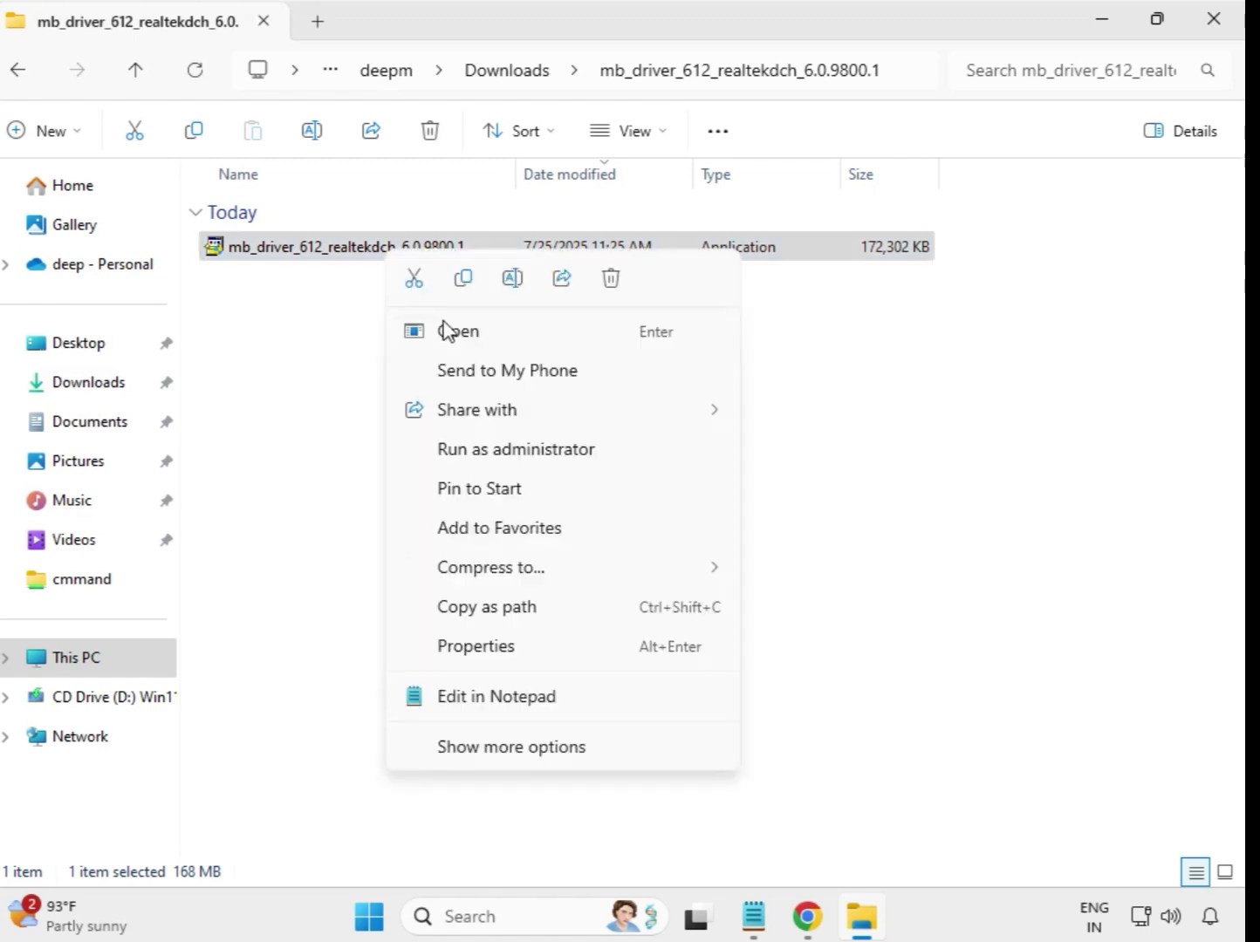
pyautogui.click(549, 457)
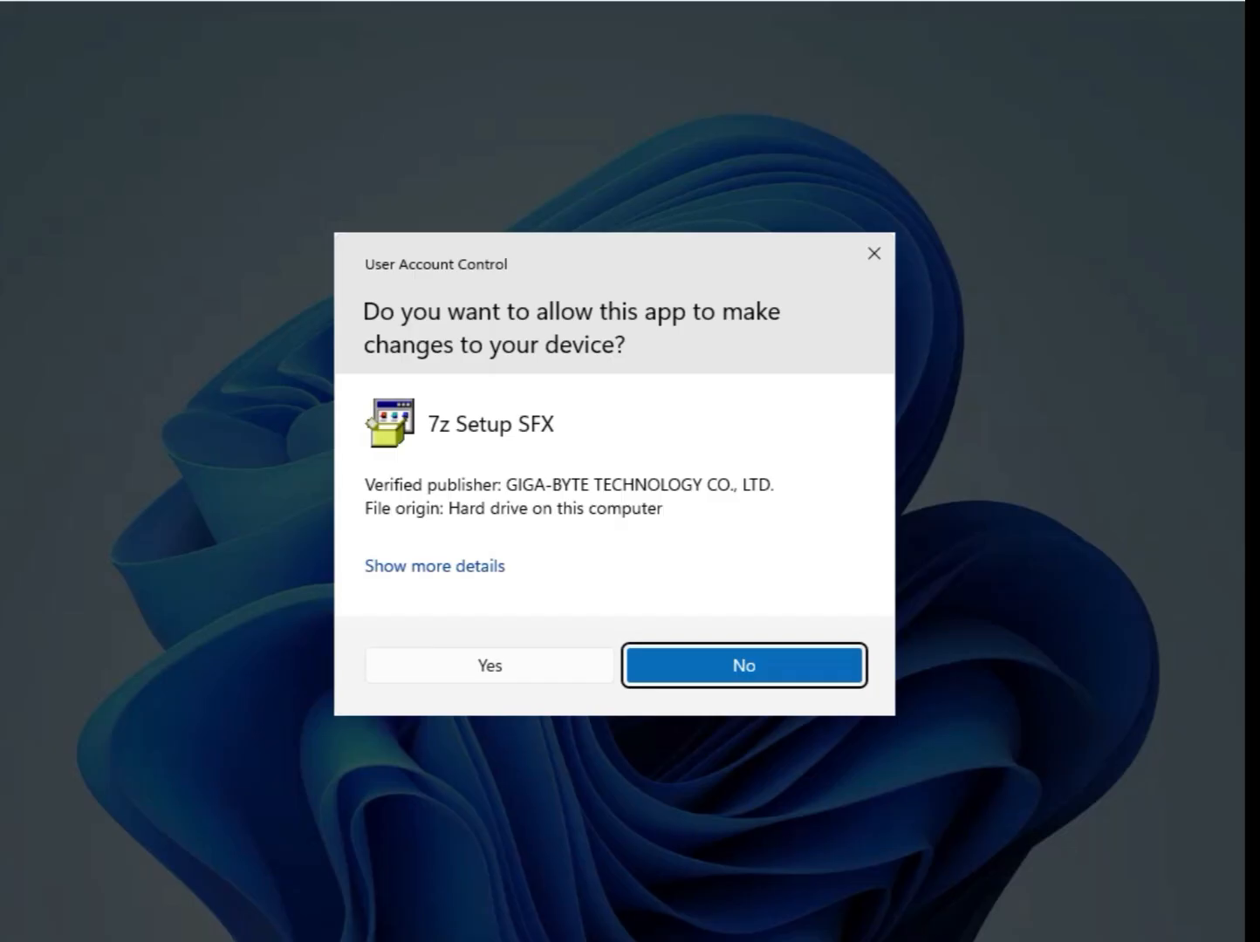
pyautogui.click(513, 663)
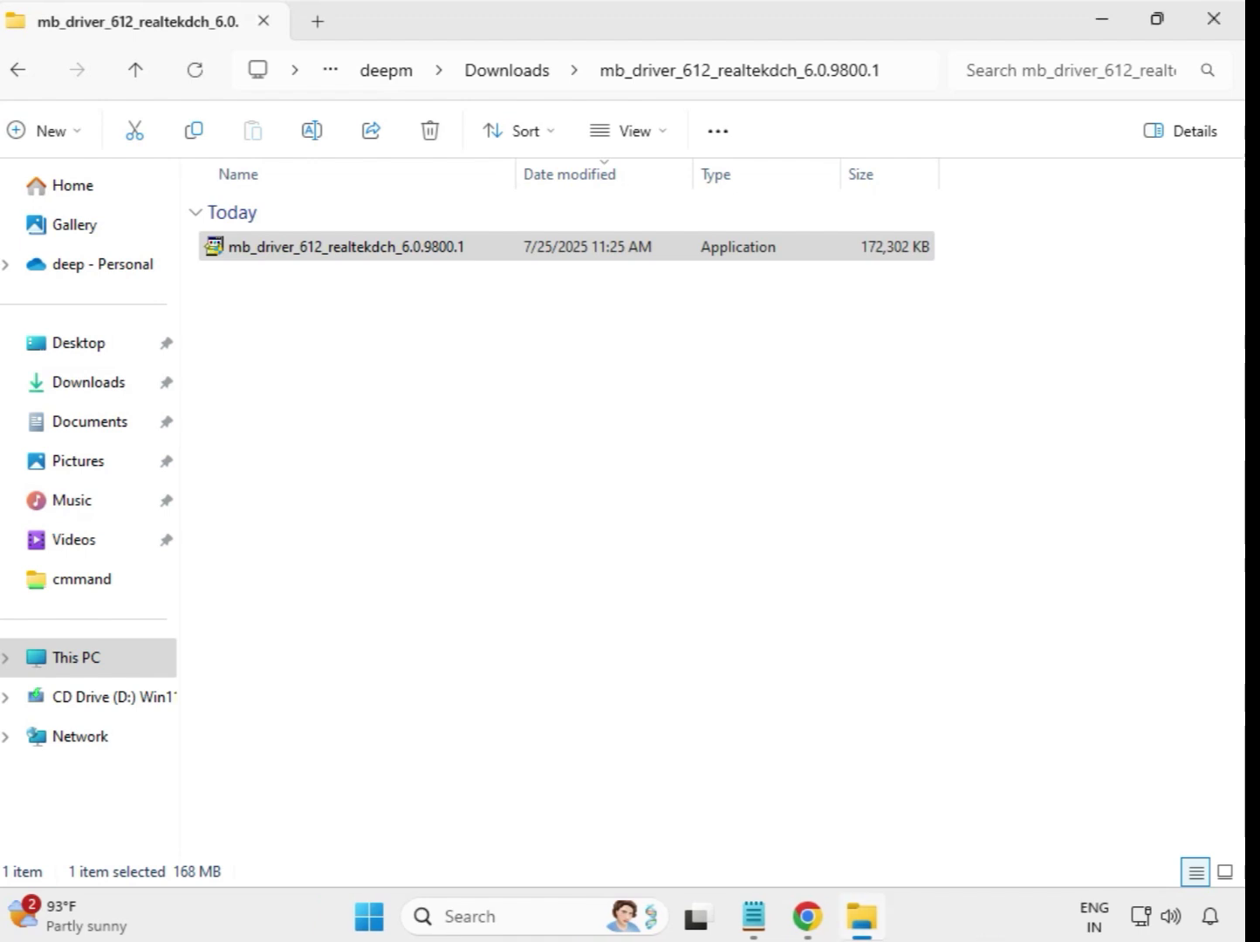
pyautogui.click(511, 84)
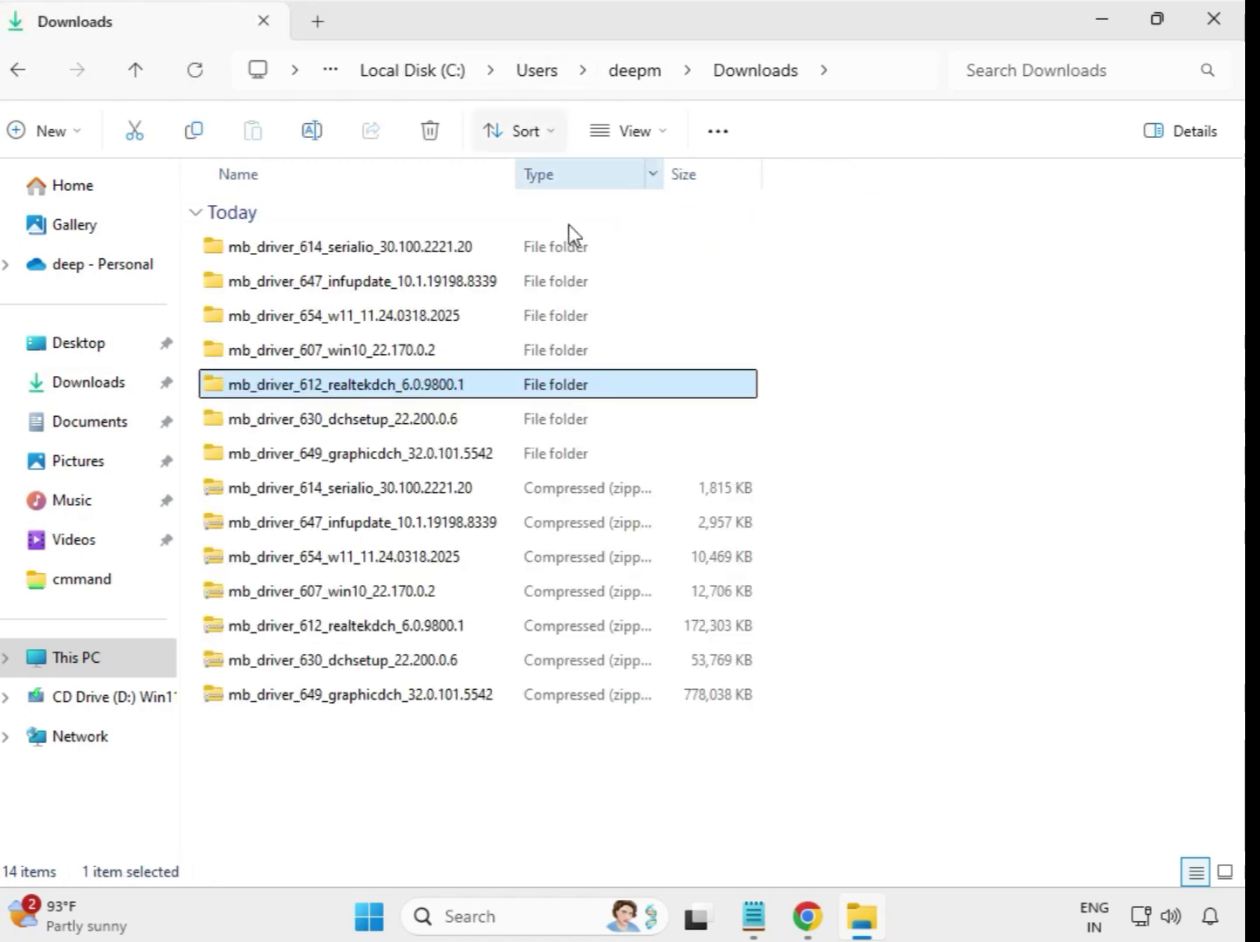
# Run the mb_driver_630_dchsetup_22.200.0.6 installer from its extracted folder as administrator, allow its changes and return to Downloads
pyautogui.click(416, 430)
pyautogui.click(423, 461)
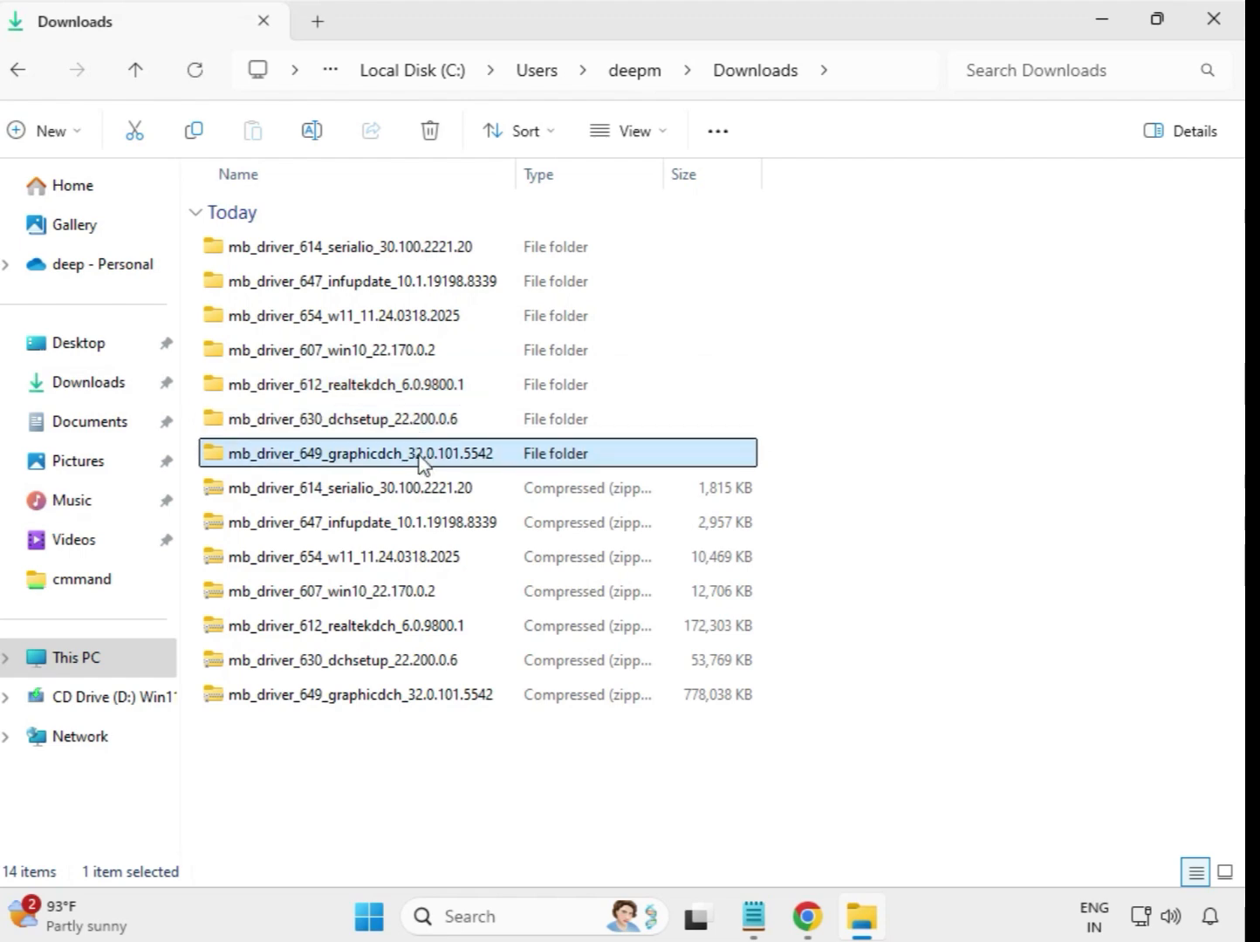
pyautogui.click(422, 427)
pyautogui.doubleClick(406, 427)
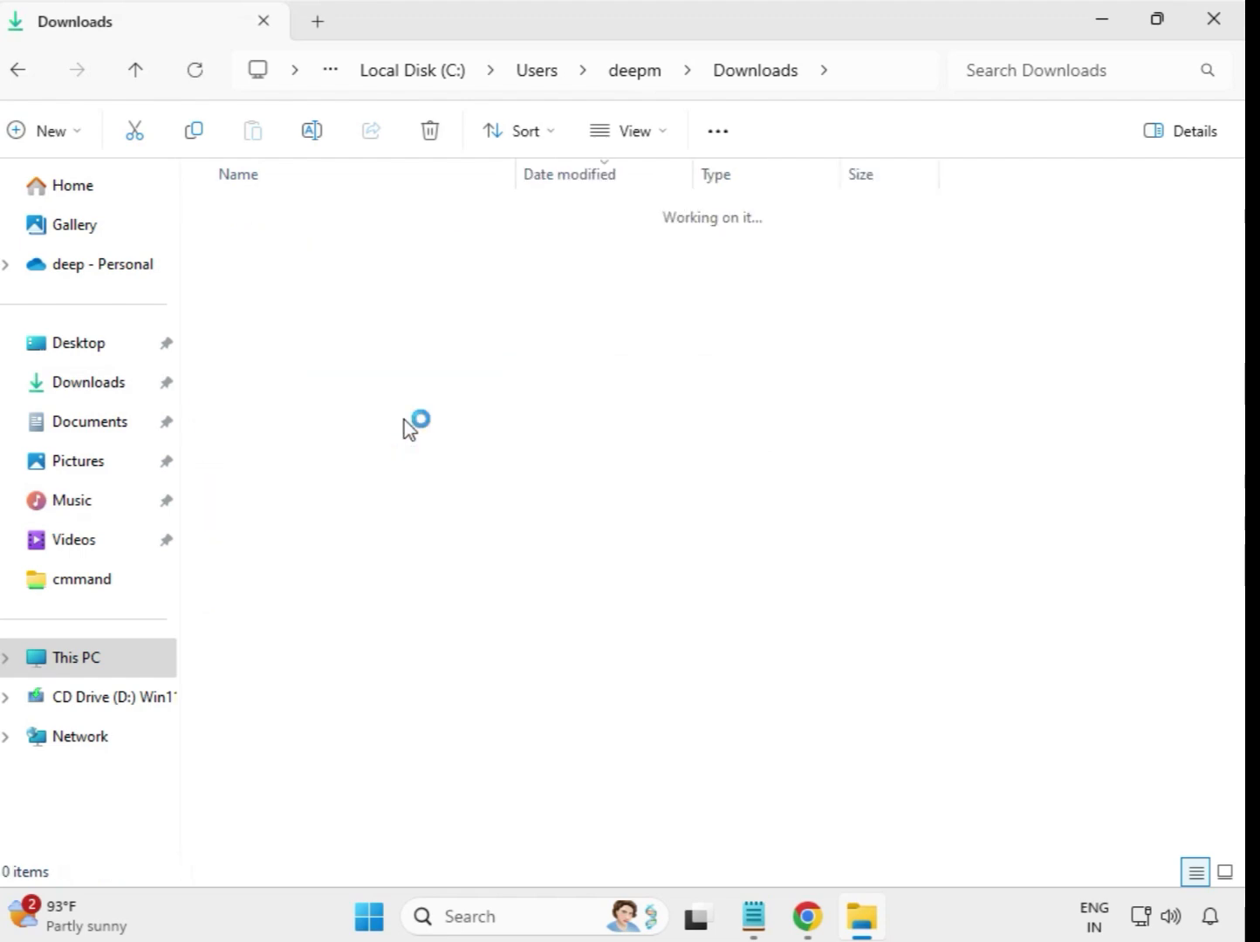
pyautogui.click(340, 253)
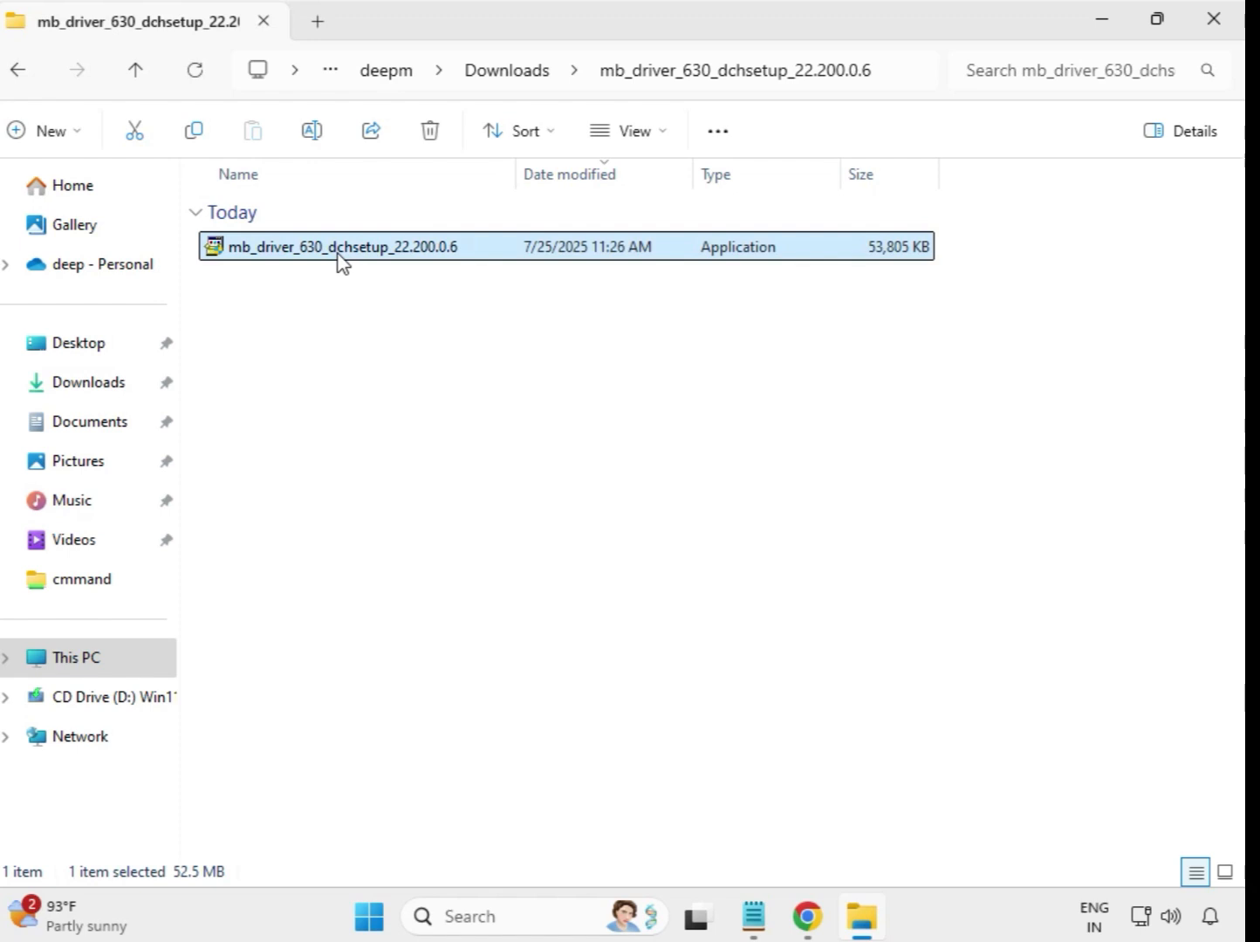
pyautogui.rightClick(340, 253)
pyautogui.click(480, 454)
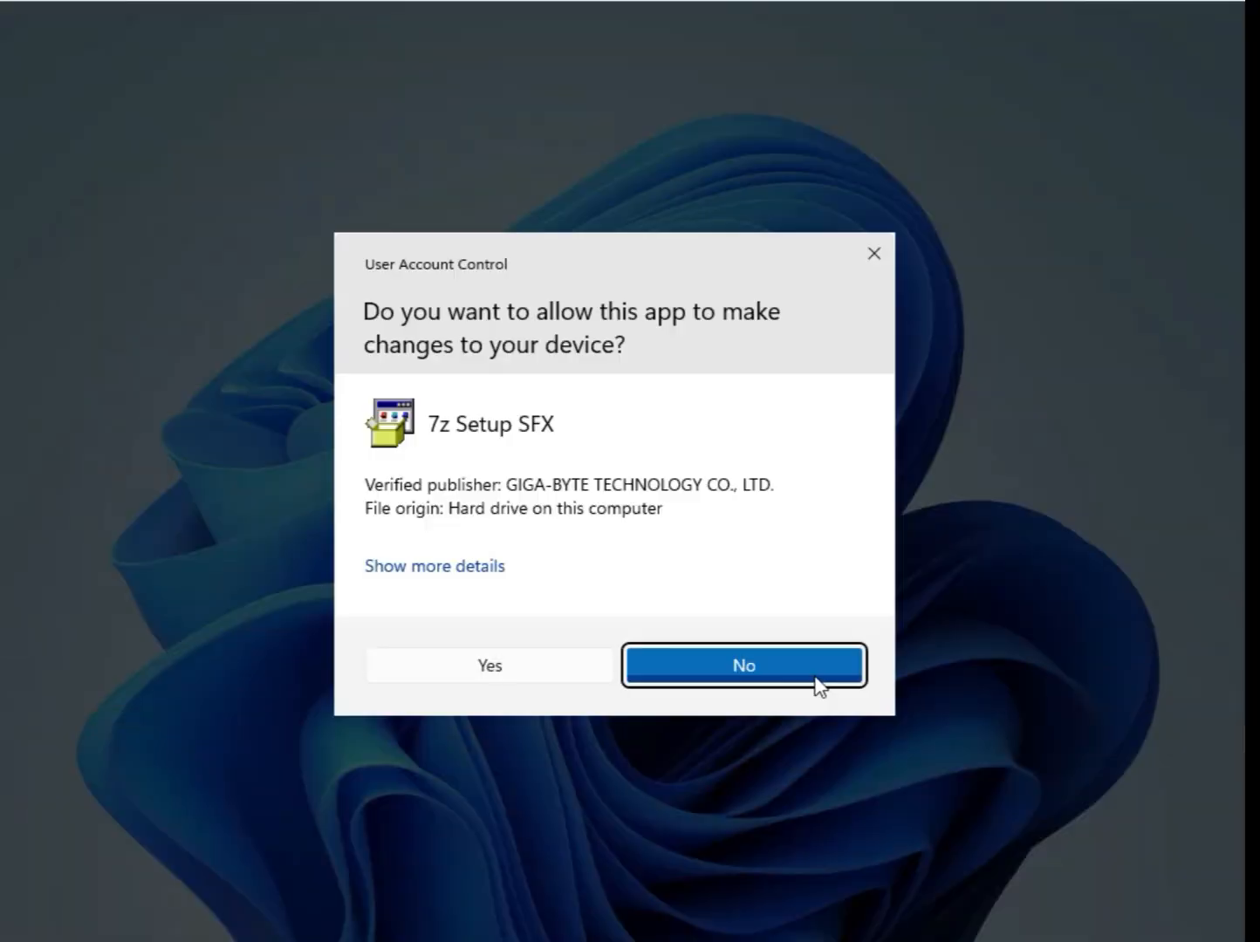
pyautogui.click(518, 672)
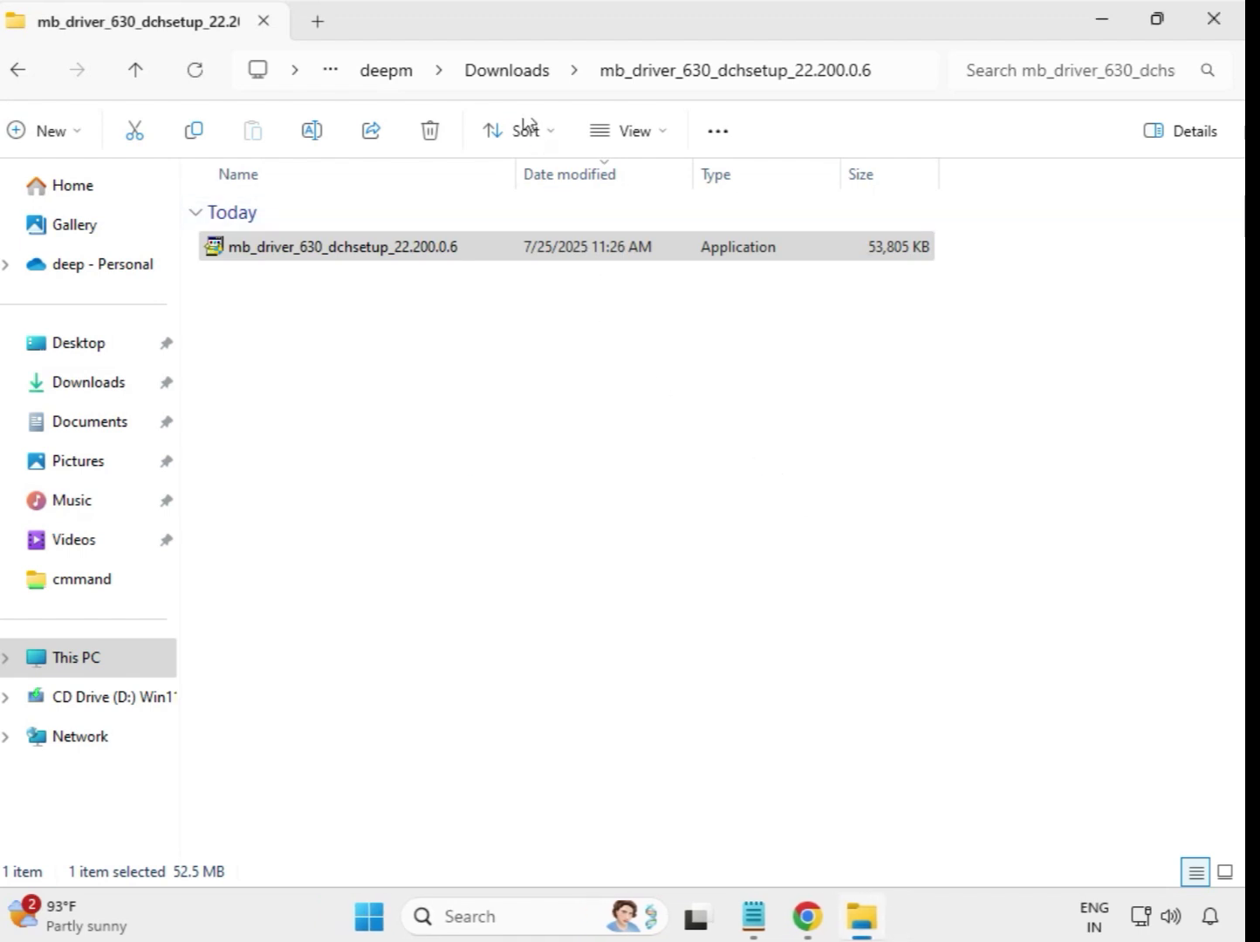
pyautogui.click(506, 71)
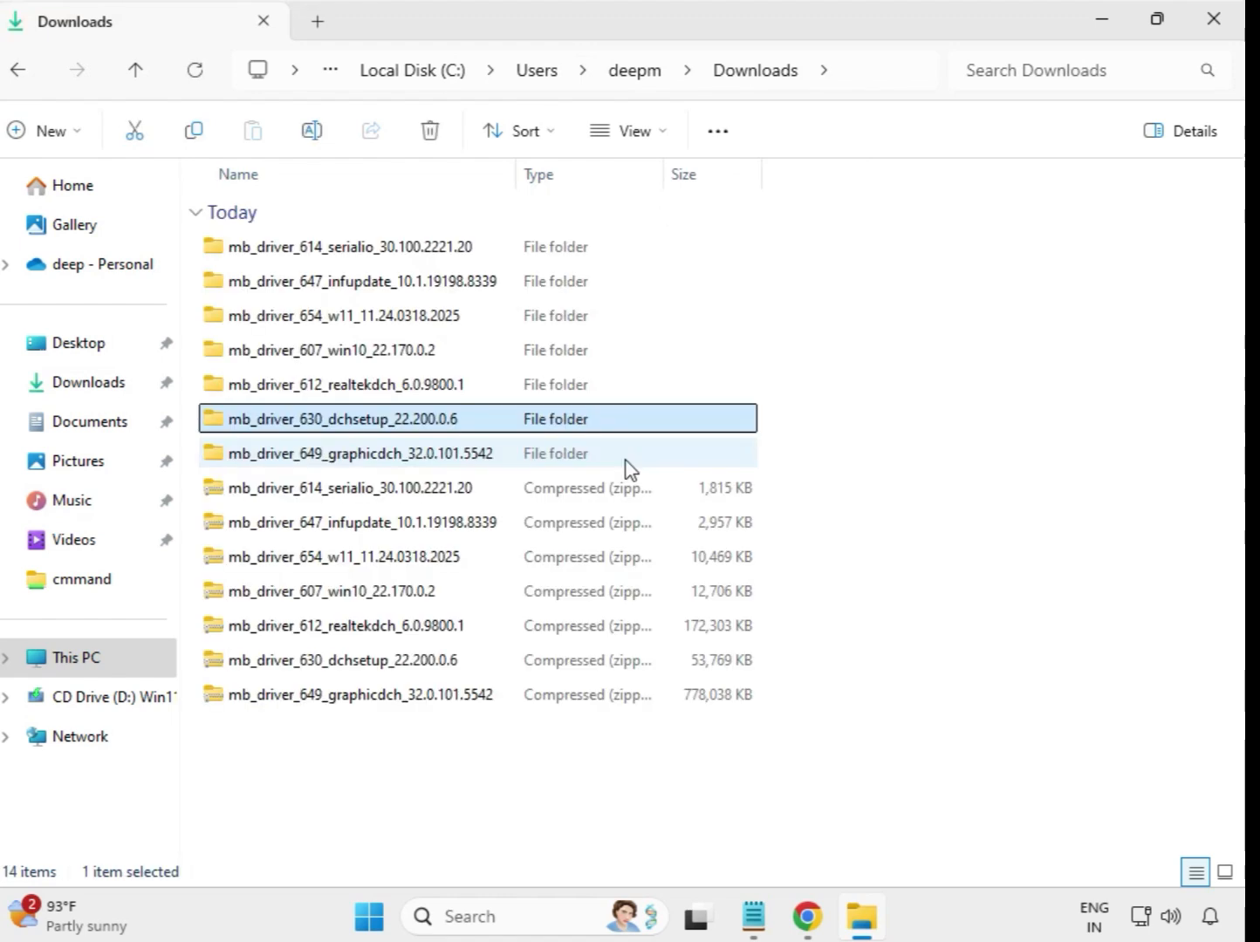
# Run the mb_driver_649_graphicdch_32.0.101.5542 installer from its extracted folder as administrator and allow it to make changes
pyautogui.click(384, 452)
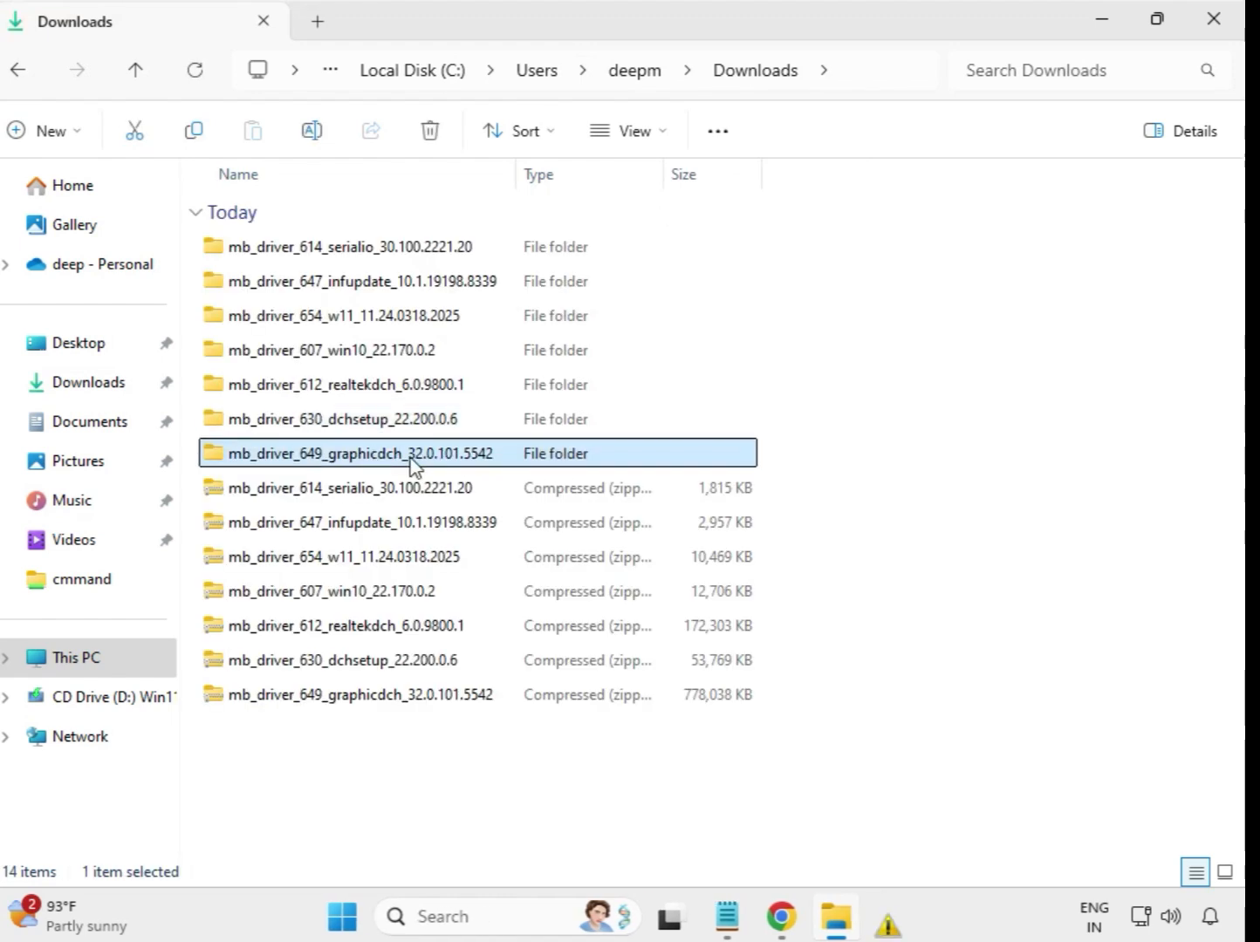
pyautogui.doubleClick(397, 453)
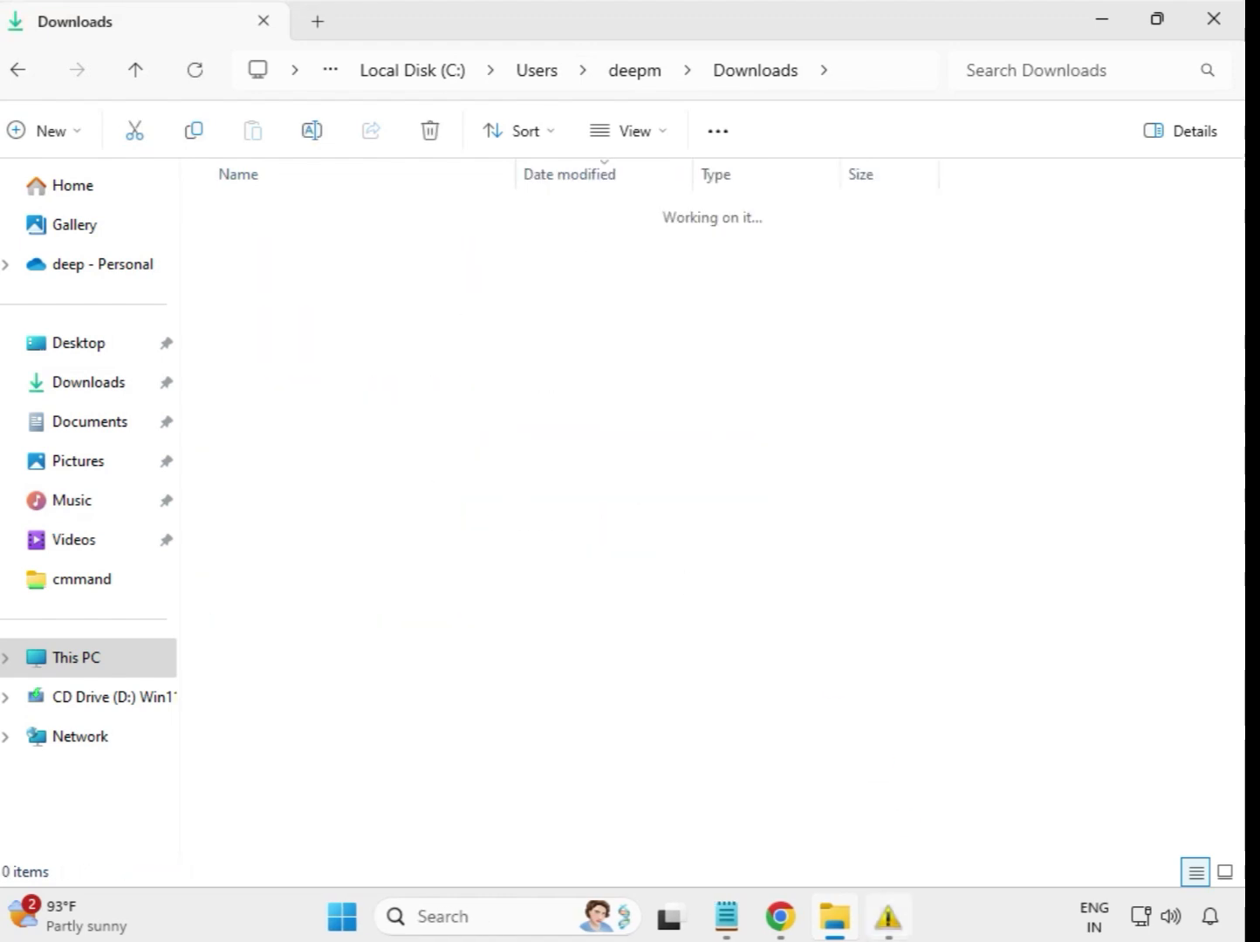
pyautogui.click(408, 249)
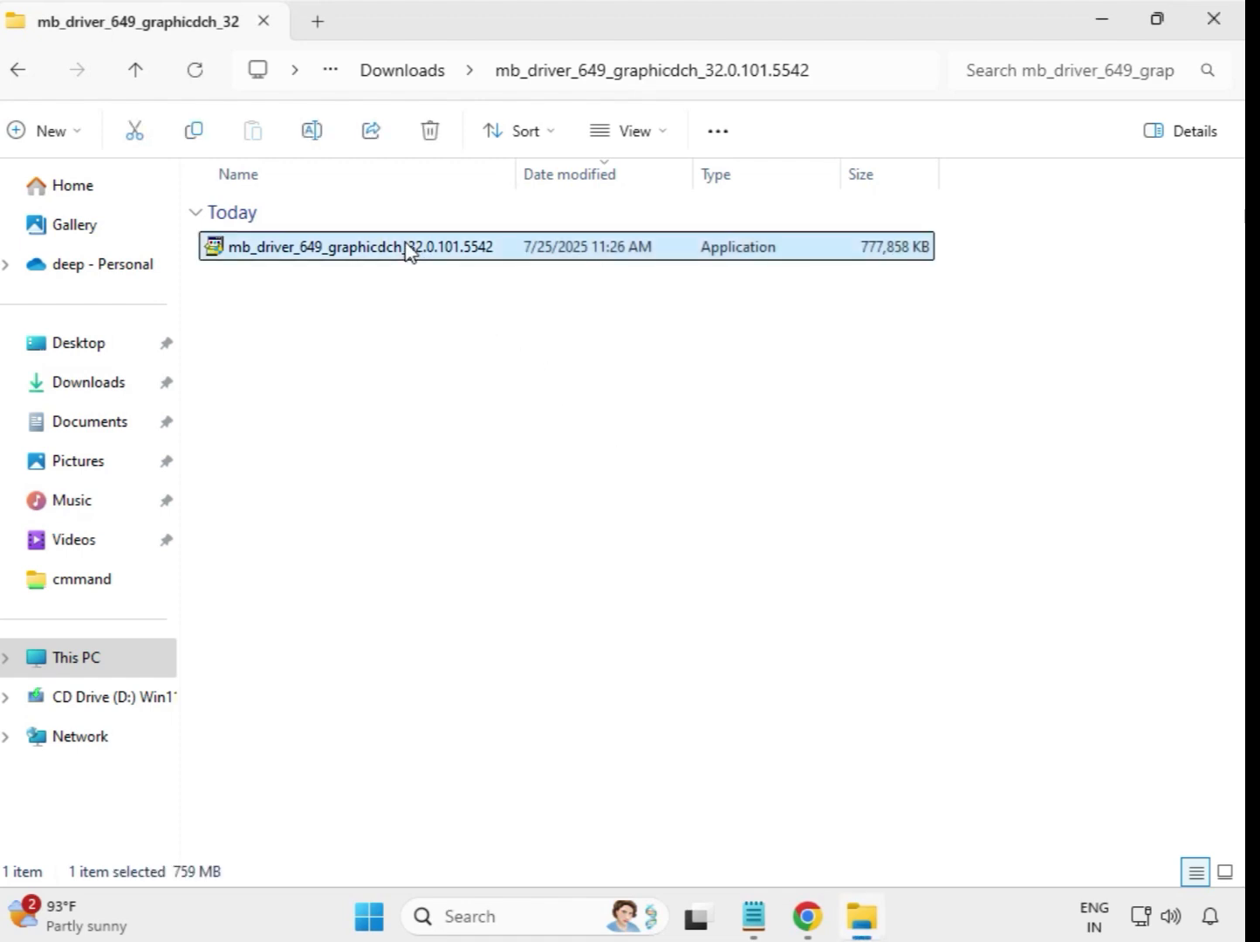
pyautogui.rightClick(419, 260)
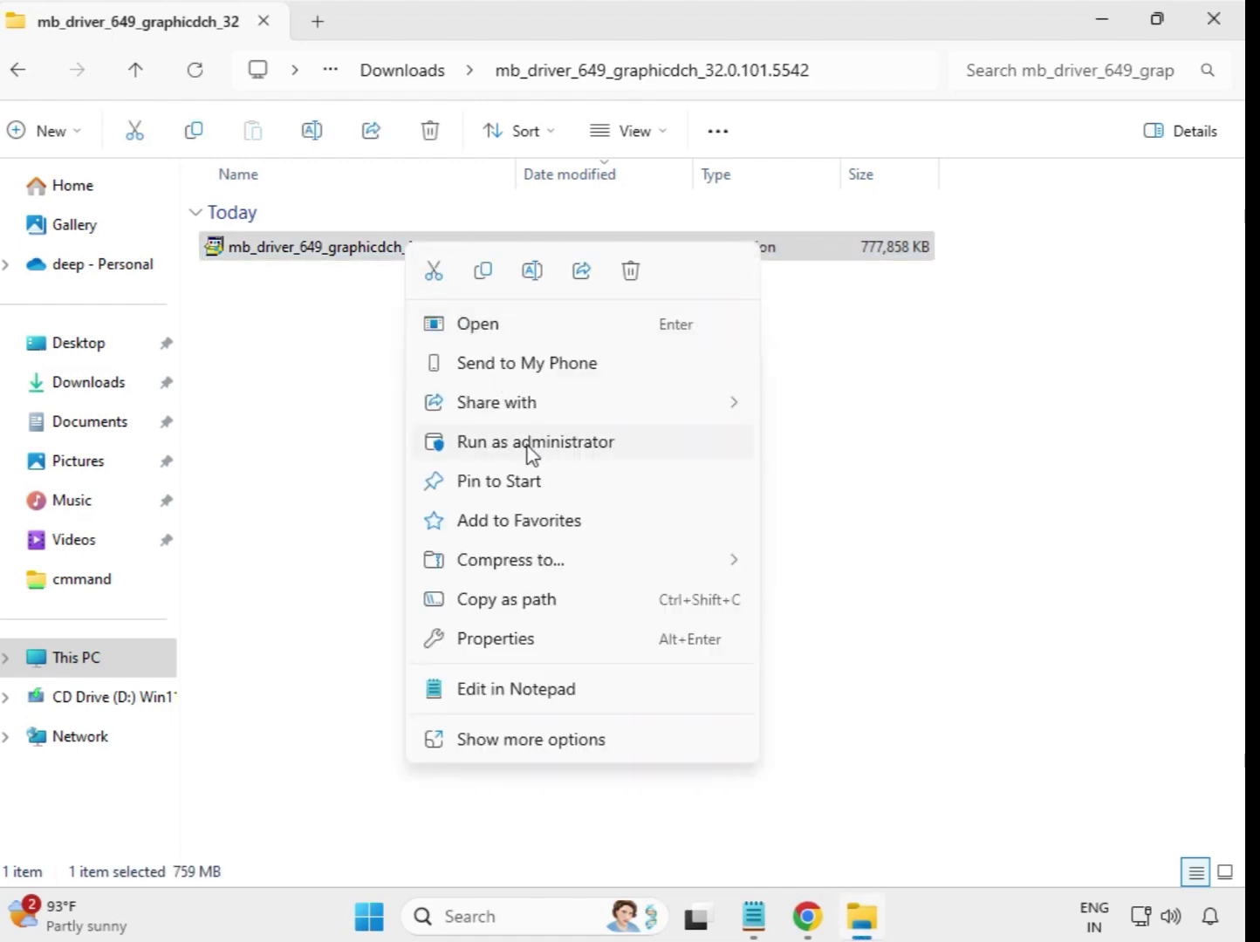
pyautogui.click(529, 442)
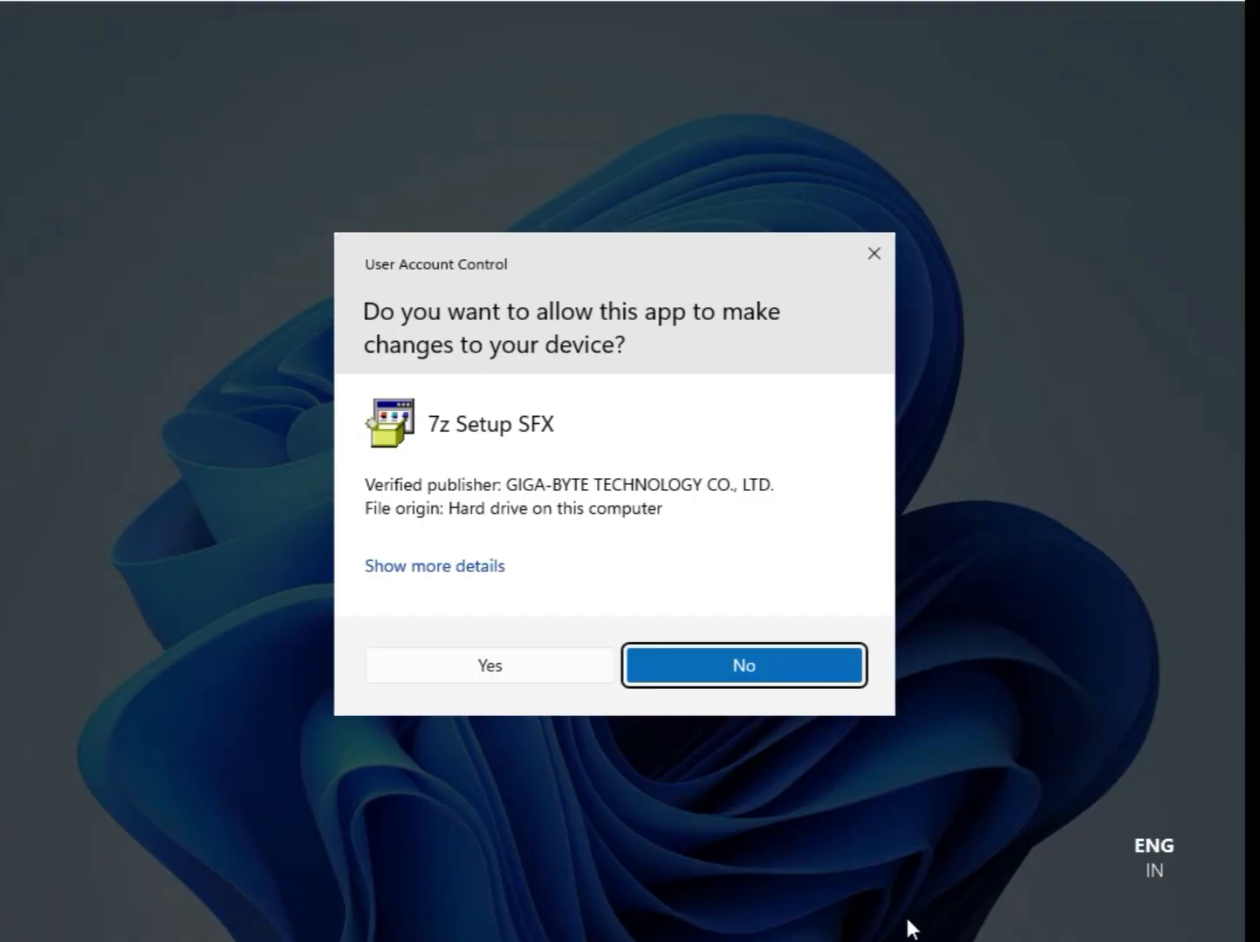
pyautogui.click(499, 667)
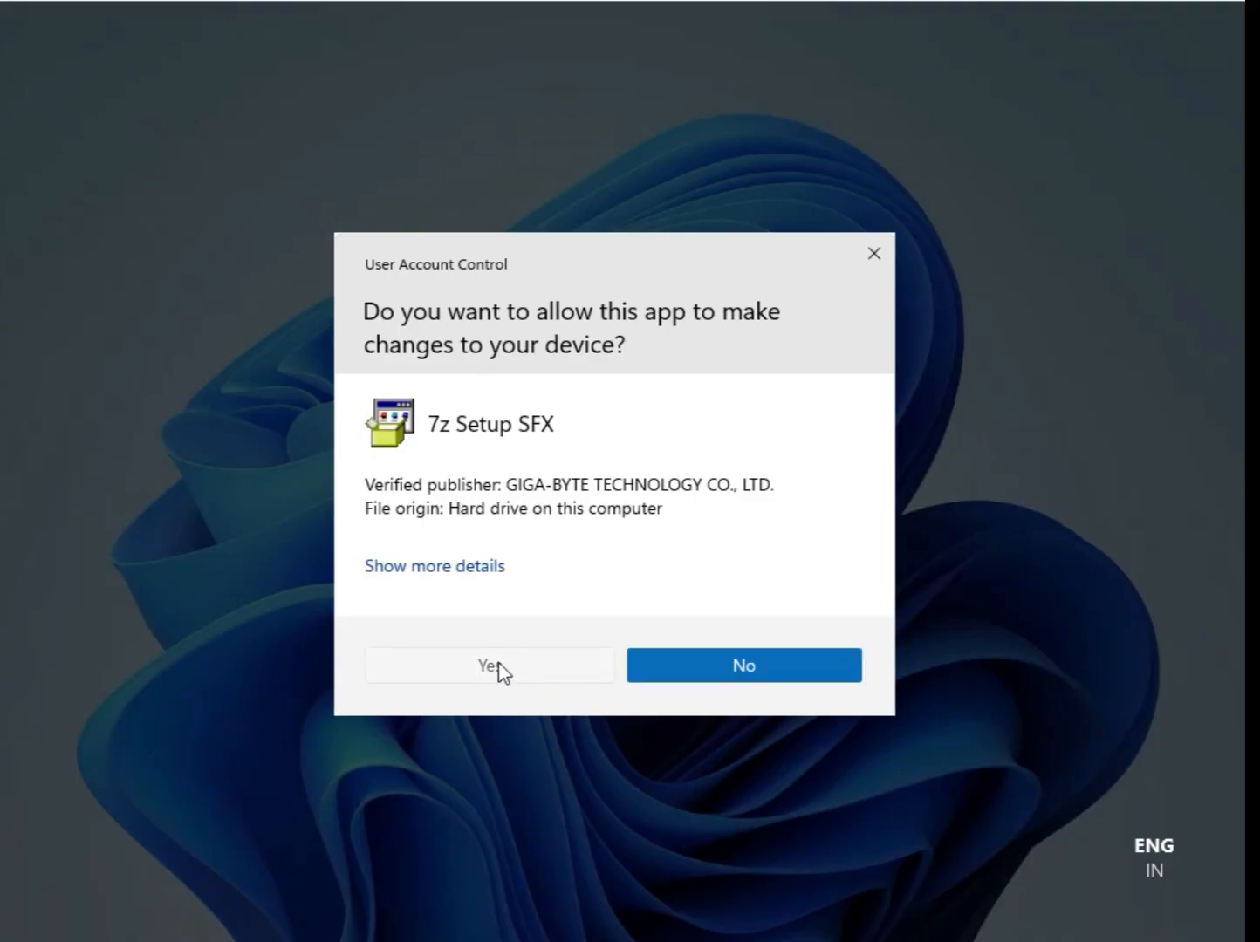